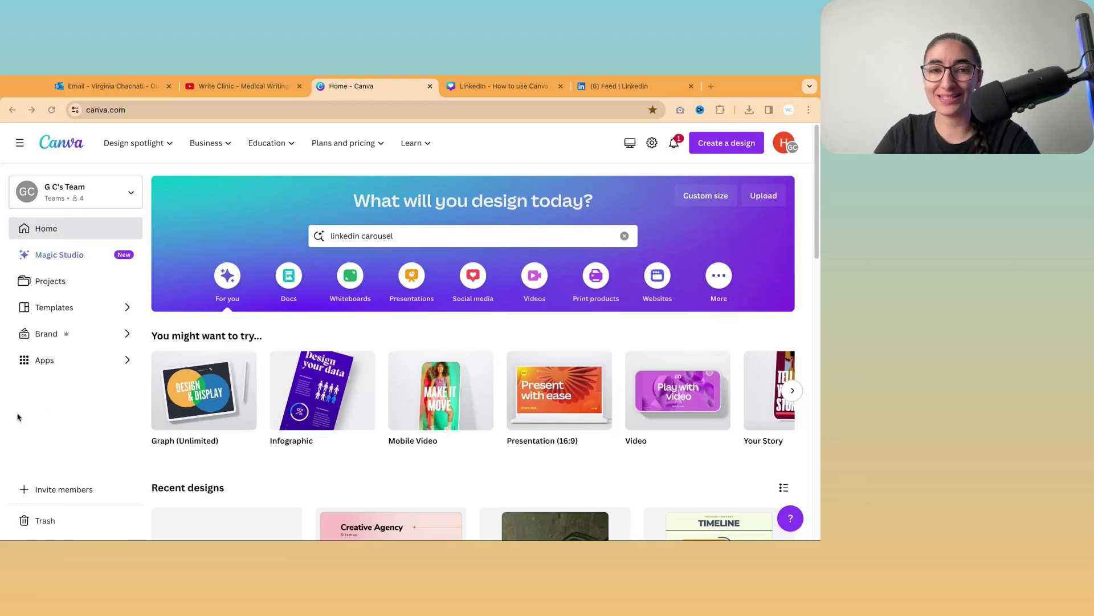
- Pick the 'LinkedIn Carousel' search suggestion to open the gallery of 284 carousel templates
click(440, 236)
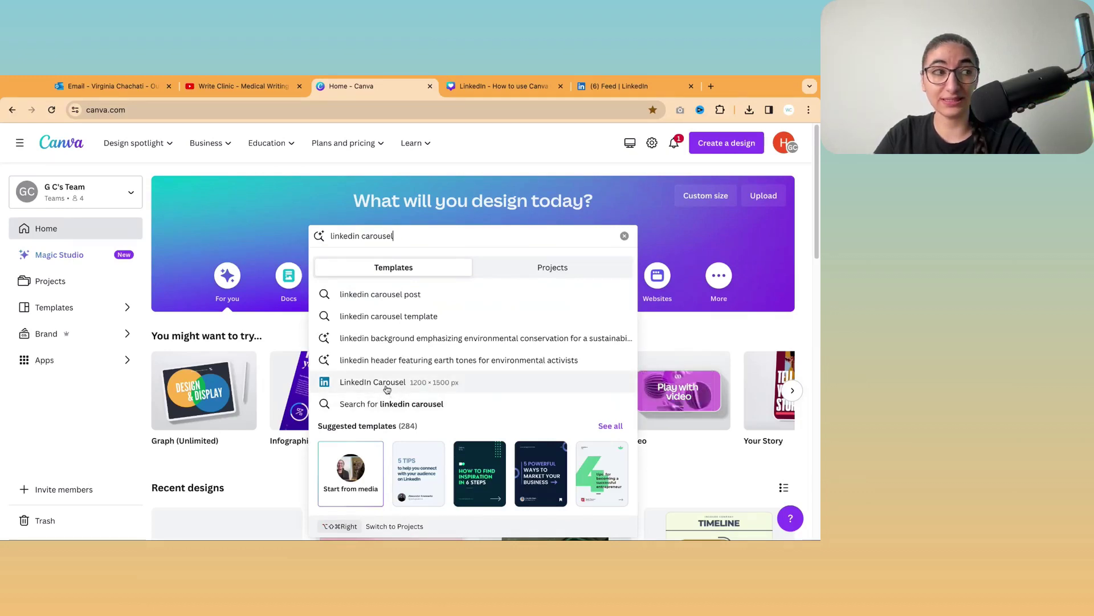
click(388, 391)
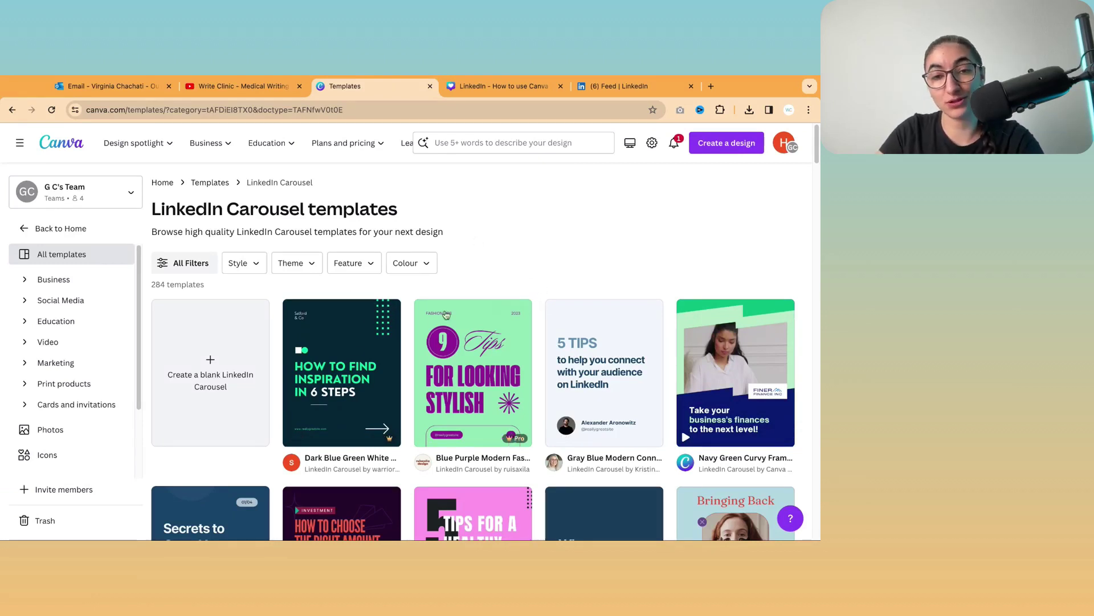
scroll(597, 346, down, 1)
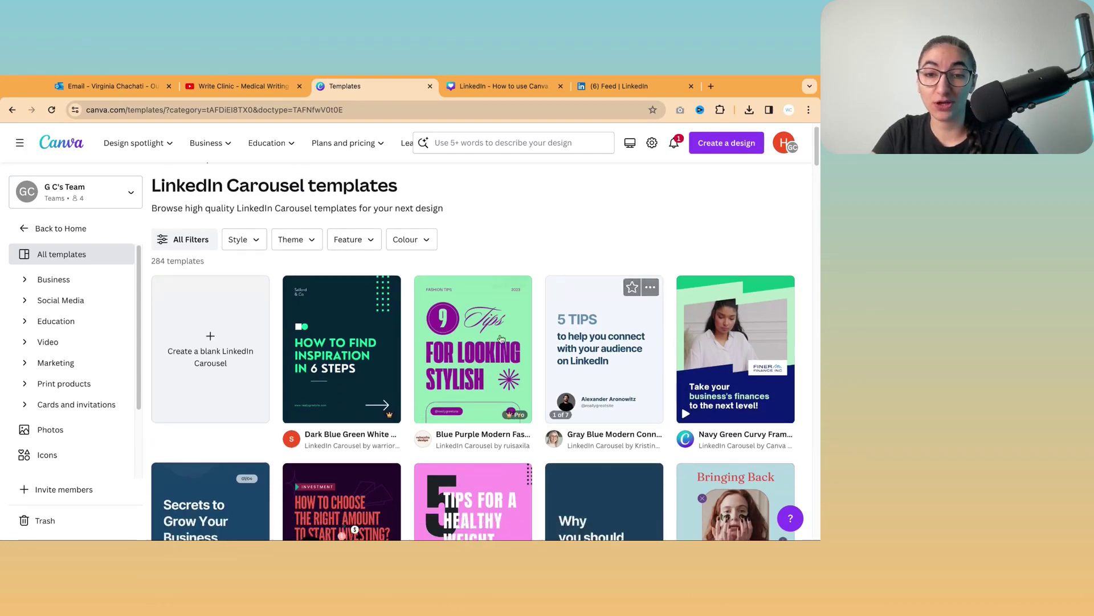
- Preview all seven slides of the Gray Blue Modern Connect With Audience Tips template, then customise it
click(599, 346)
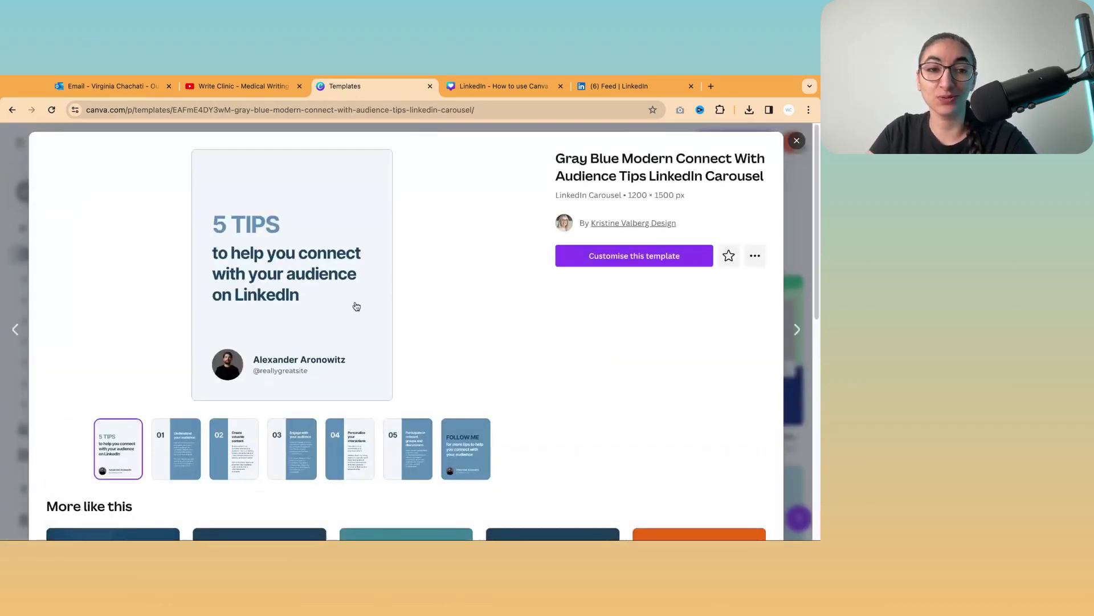
click(186, 452)
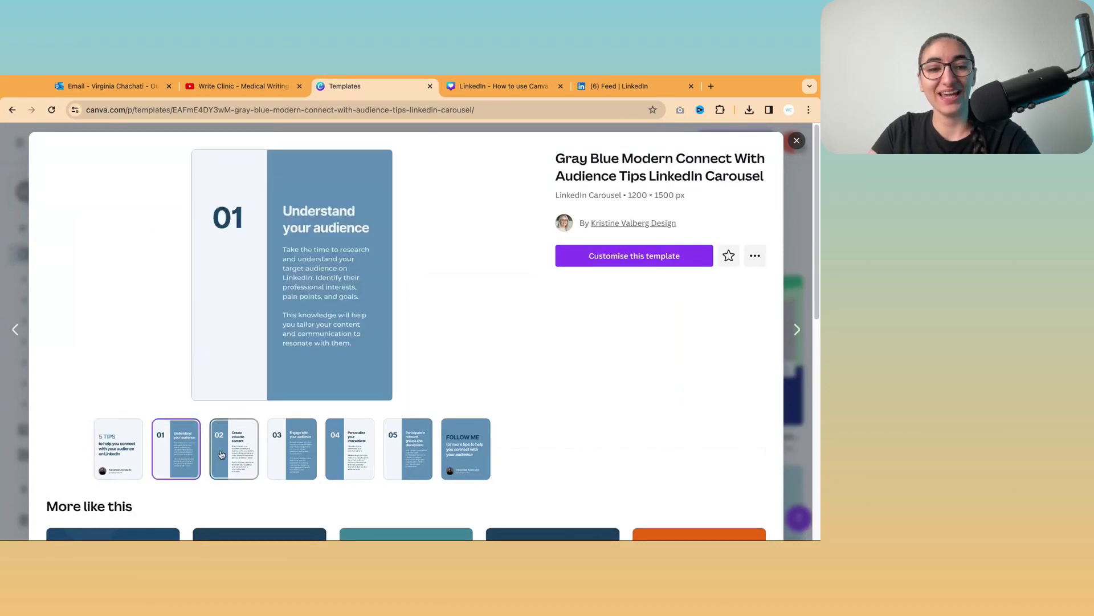
click(226, 456)
click(299, 460)
click(363, 459)
click(420, 459)
click(460, 459)
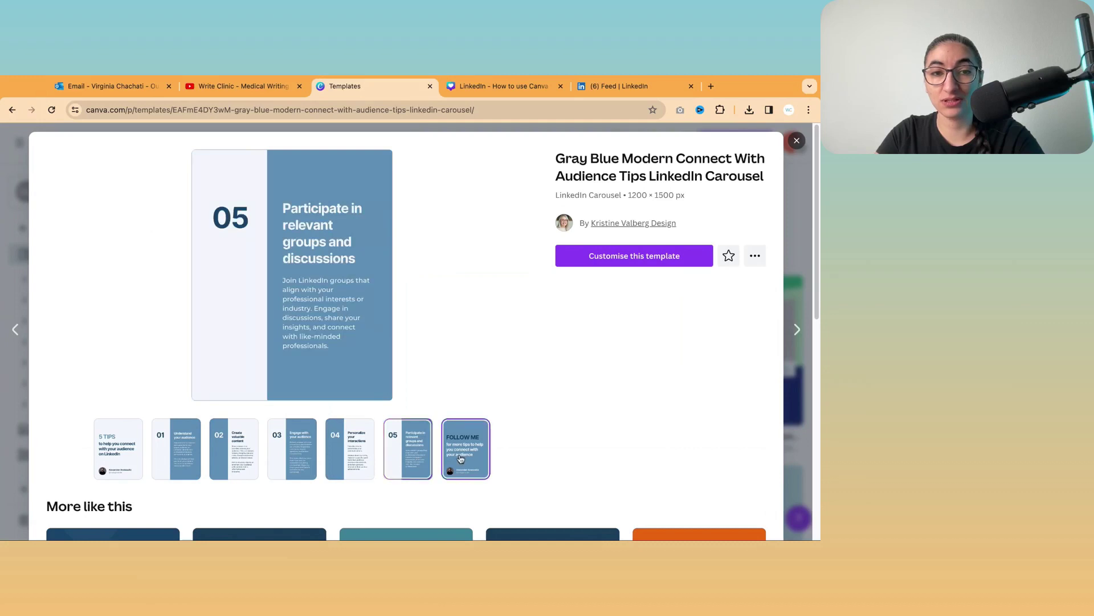
click(661, 255)
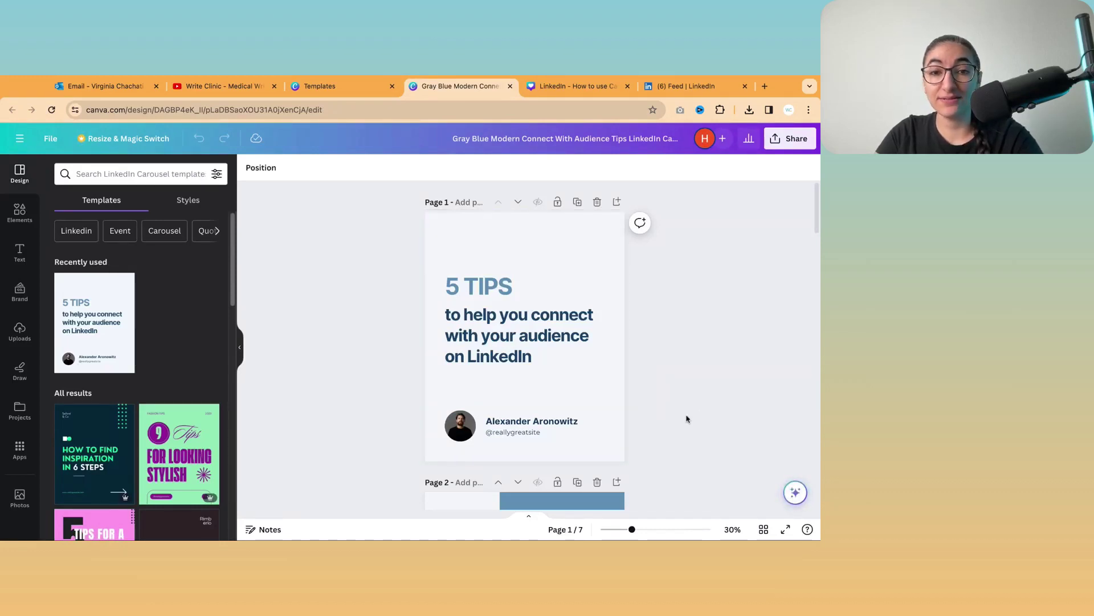
- Apply all 4 pages of the 'Why you should post carousels' Blue Modern Post Carousel Tips template
scroll(147, 341, down, 6)
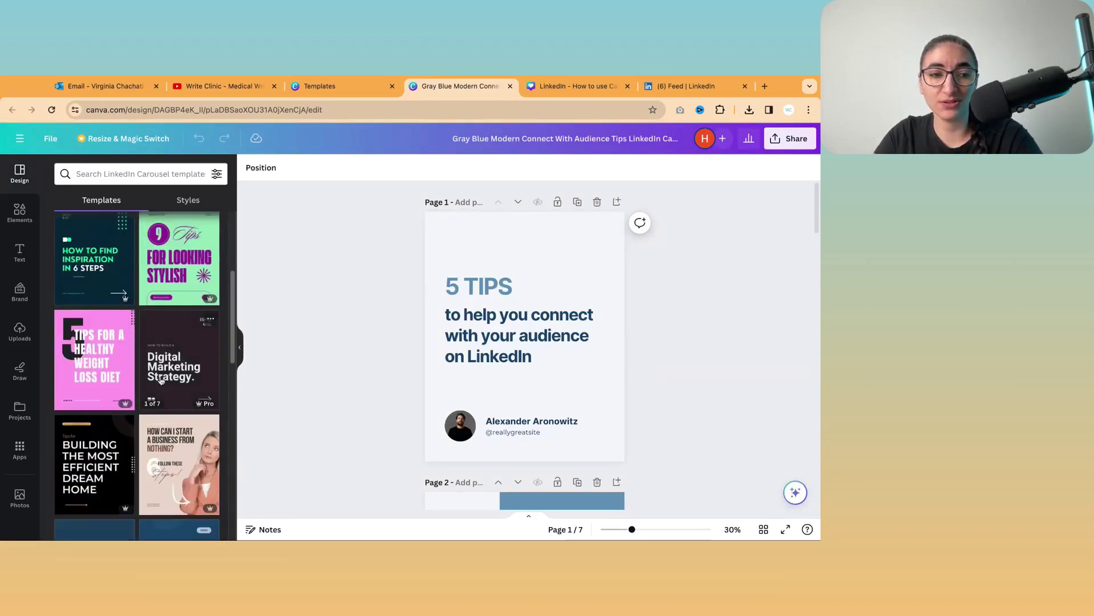
scroll(165, 348, up, 6)
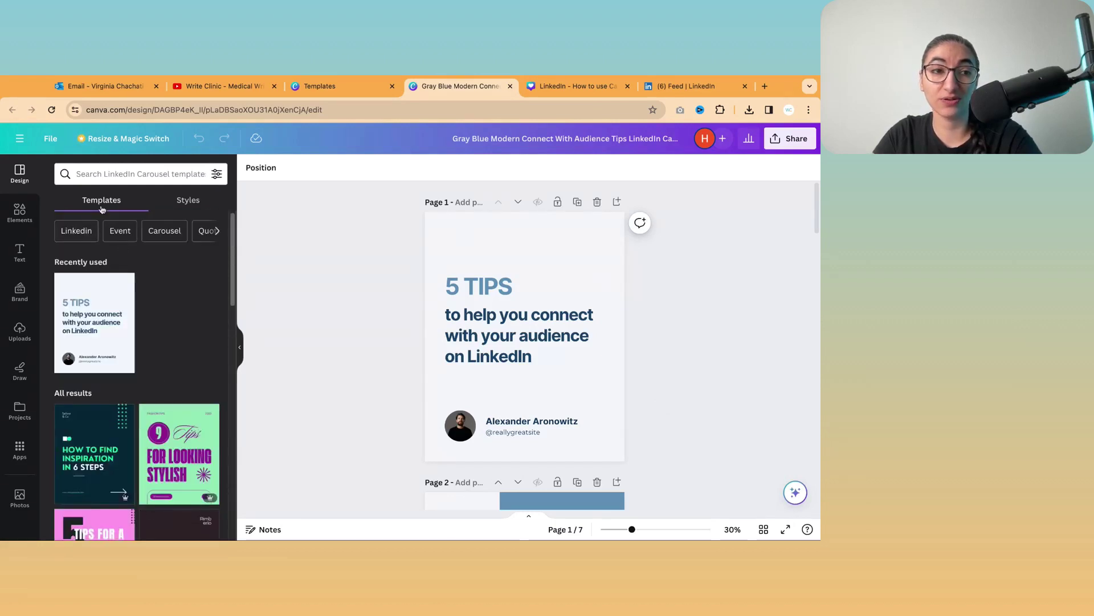
scroll(179, 339, down, 10)
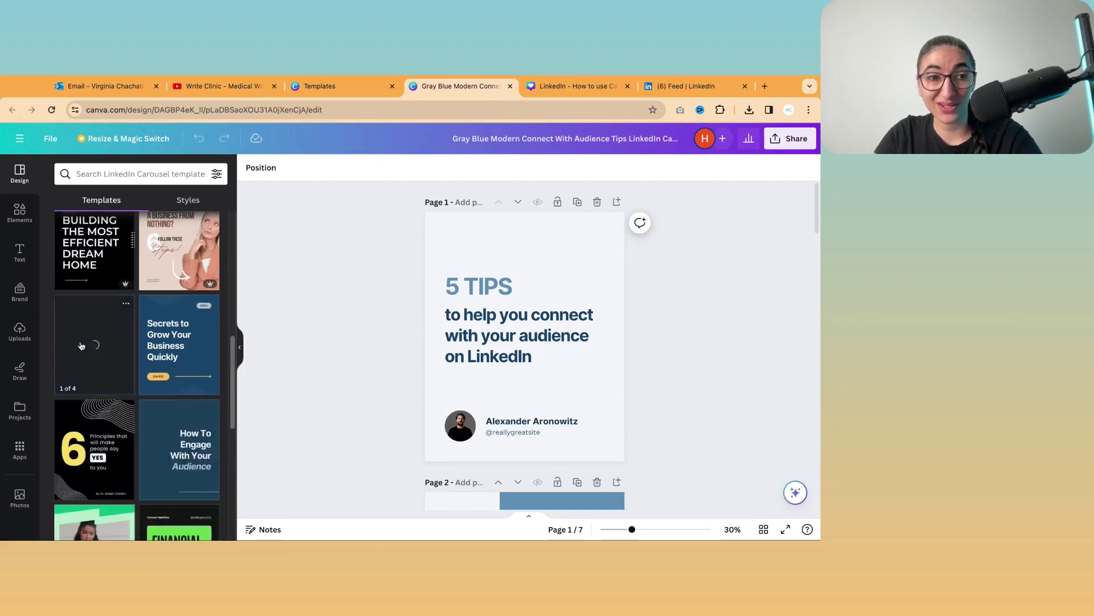
click(83, 346)
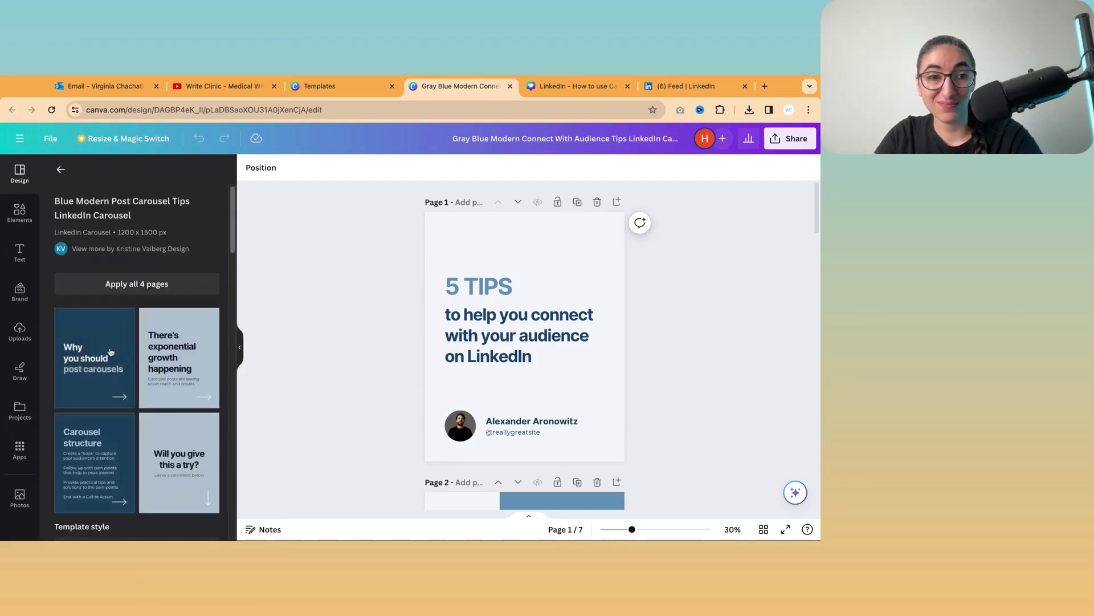
click(131, 286)
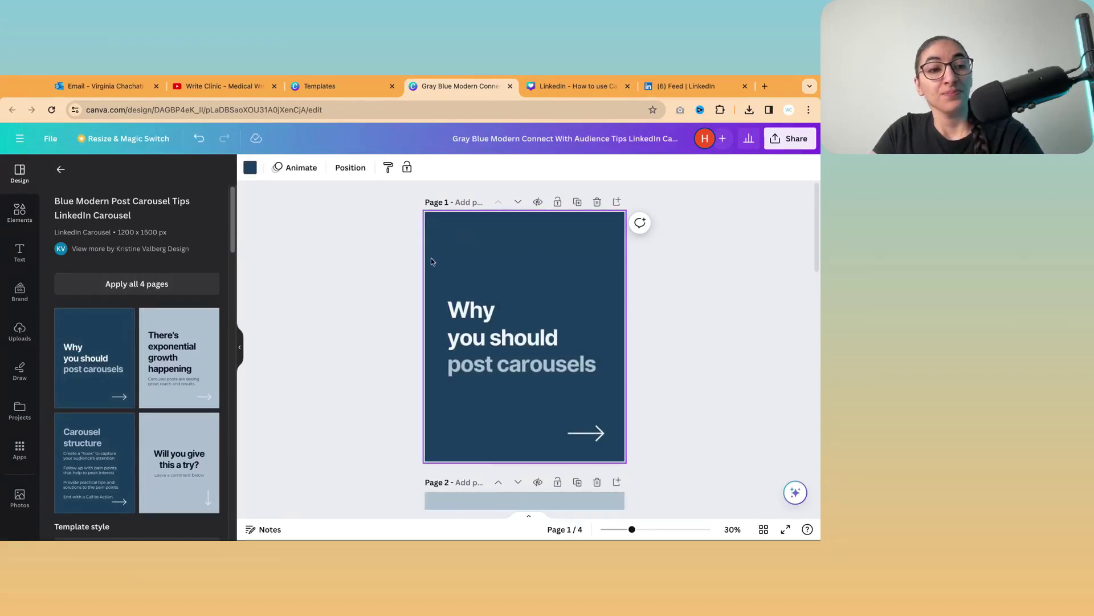
- Recolour page 1 with the Write Clinic palette in Styles and shuffle its colour mix
click(60, 170)
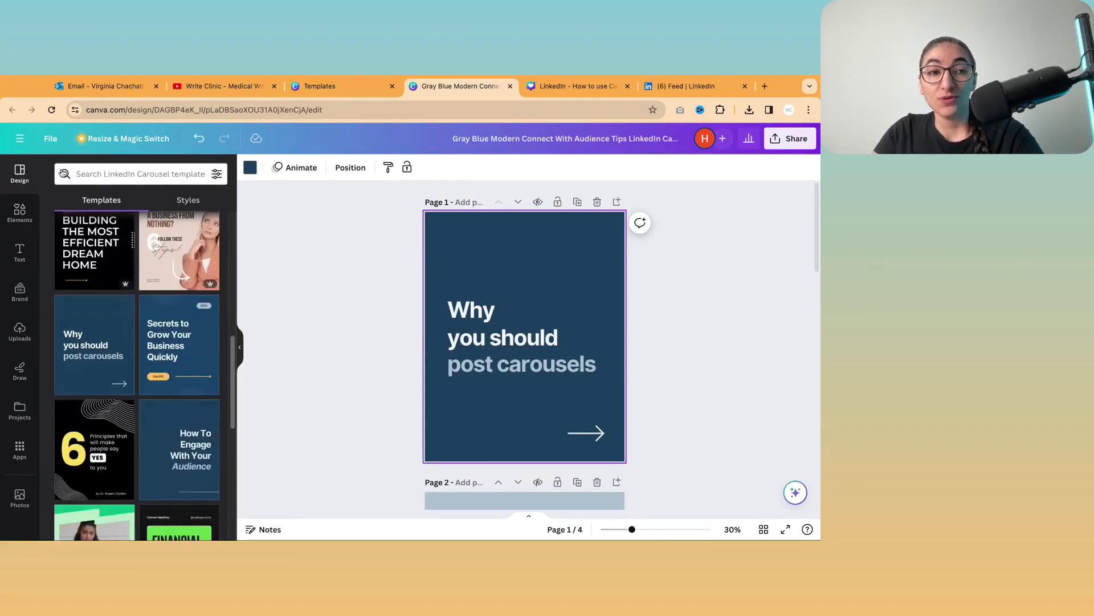
click(186, 206)
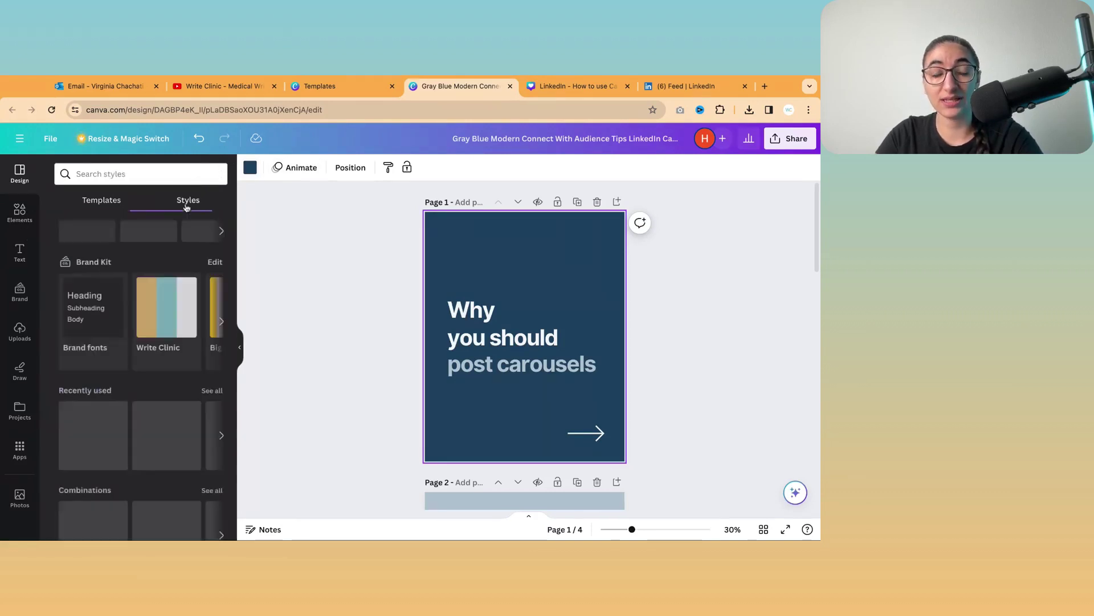
click(158, 317)
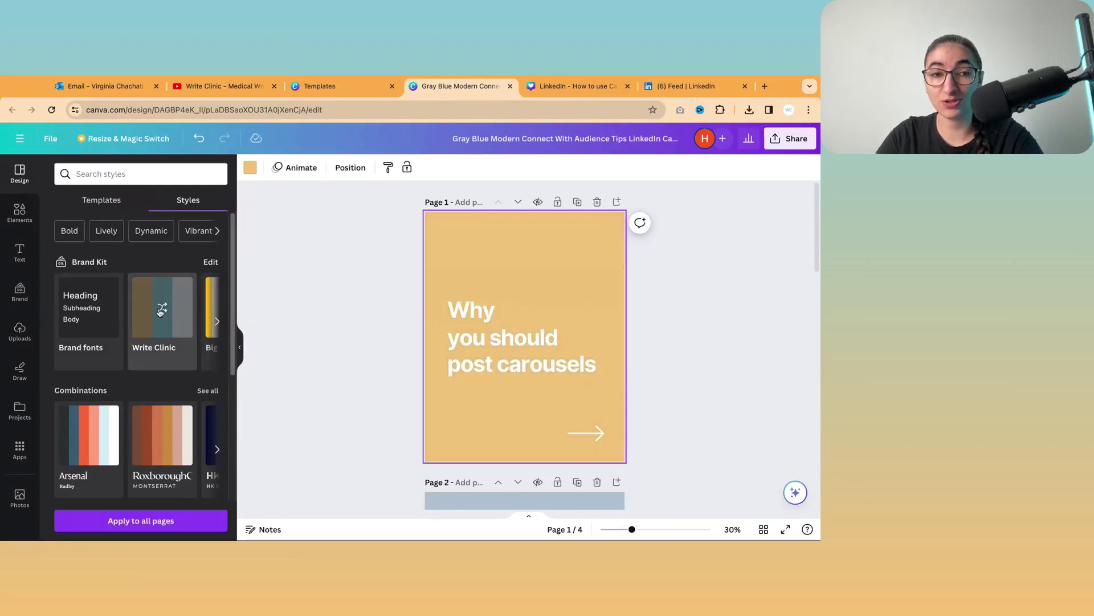
scroll(603, 403, down, 2)
scroll(603, 403, up, 2)
click(162, 308)
- Apply Write Clinic colours to pages 2 and 3, then apply the teal style to every page
scroll(527, 342, down, 3)
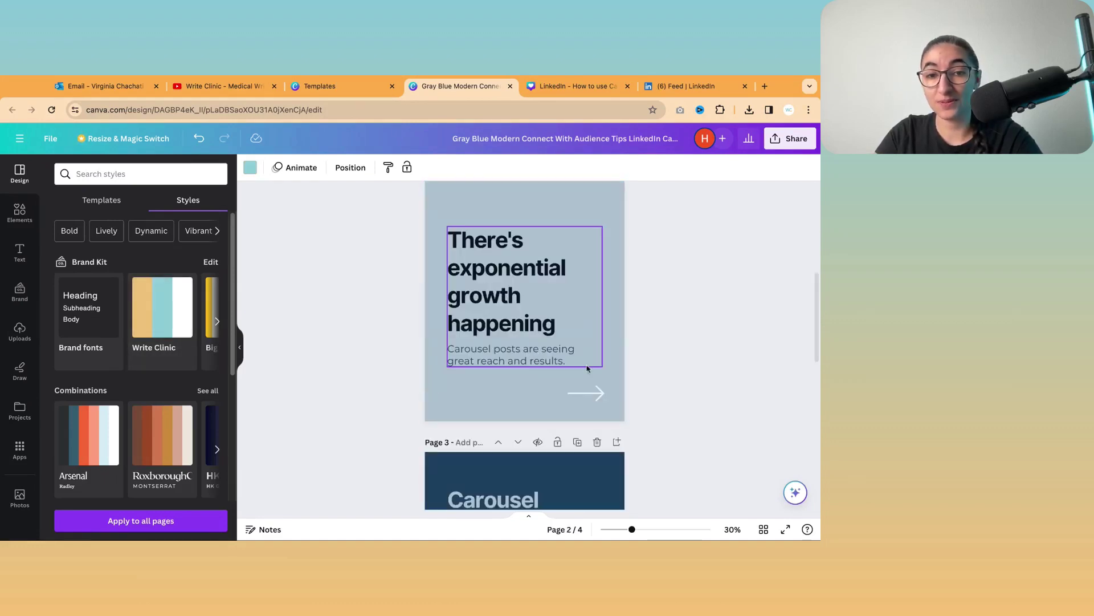
click(162, 310)
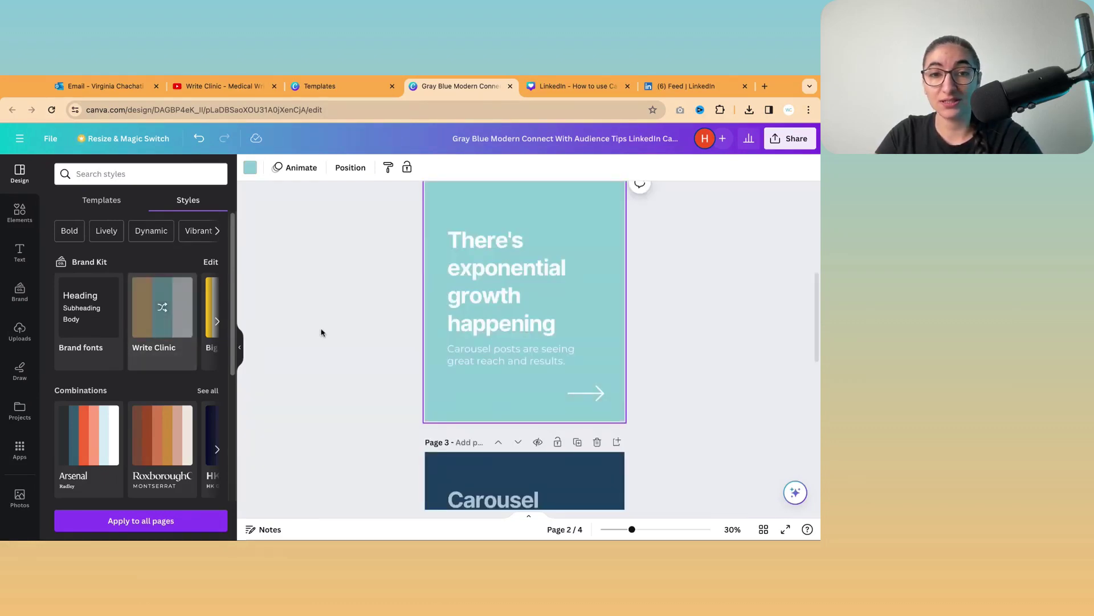
scroll(508, 366, down, 2)
scroll(507, 366, down, 1)
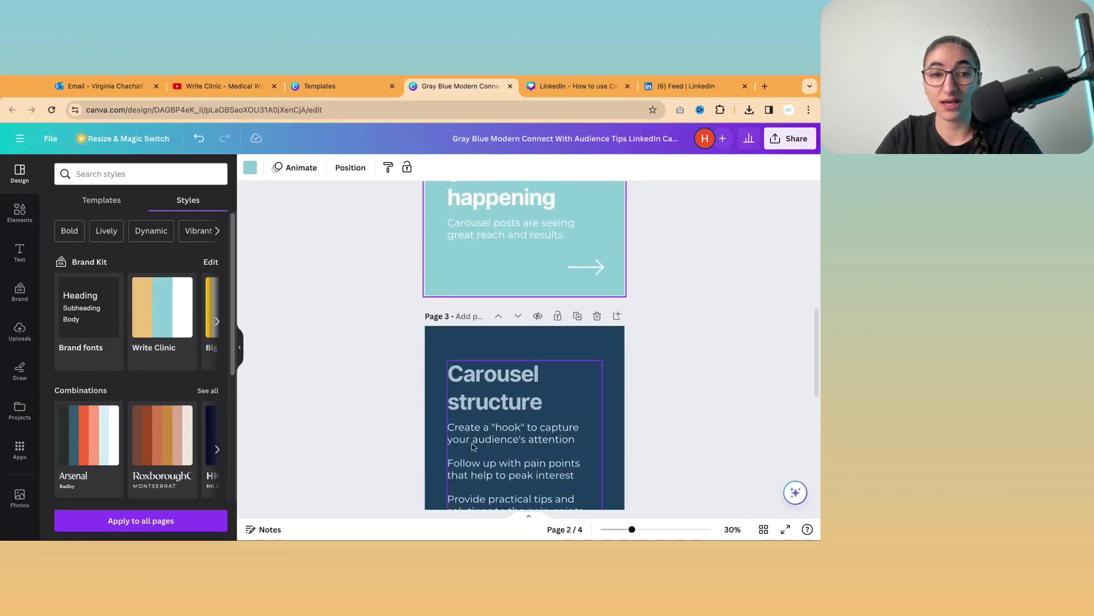
click(157, 522)
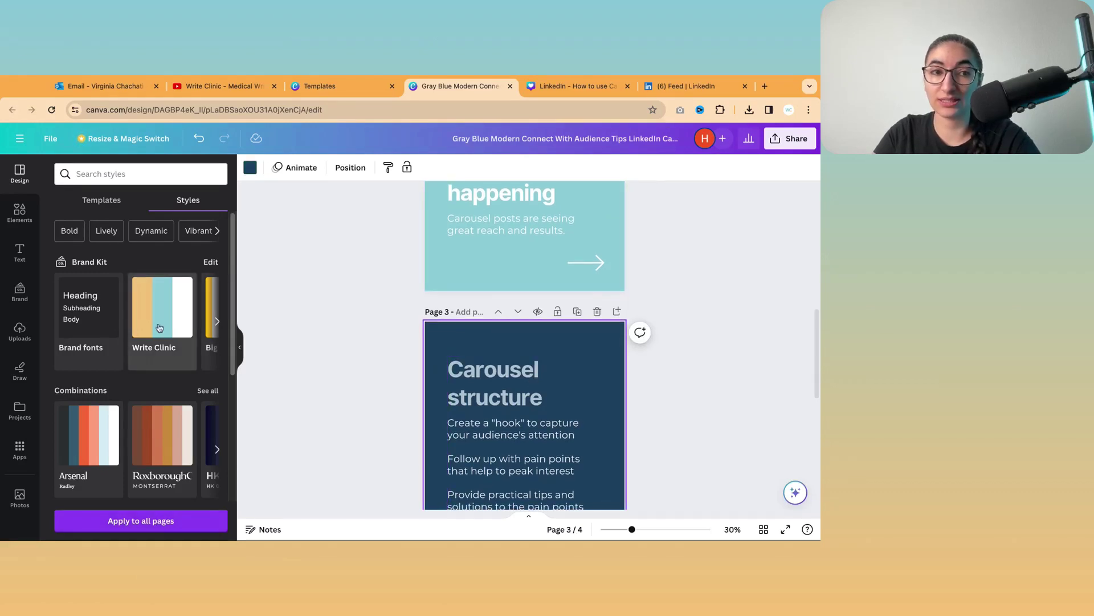
click(169, 520)
- Shuffle page 1 to the tan Write Clinic scheme and apply it to all four pages
scroll(750, 419, up, 10)
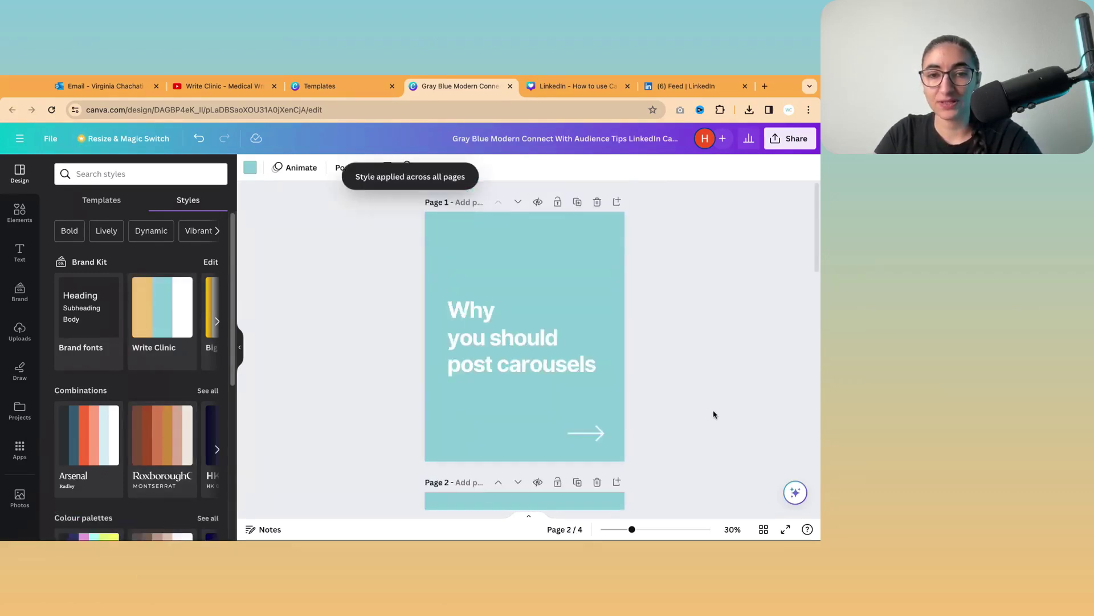
click(165, 321)
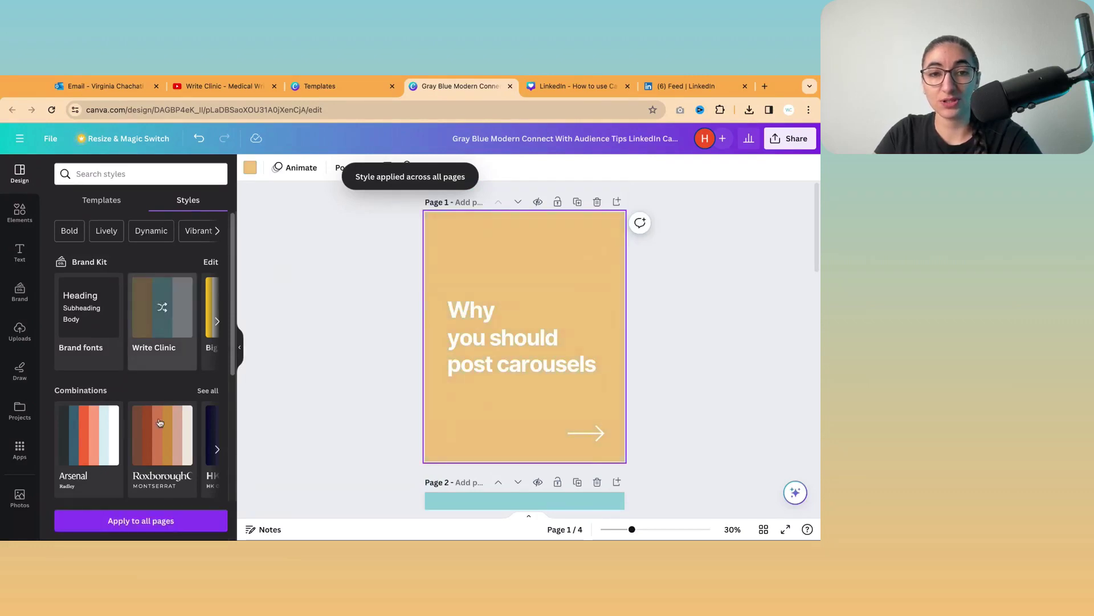
click(161, 520)
scroll(549, 358, down, 1)
scroll(549, 358, down, 9)
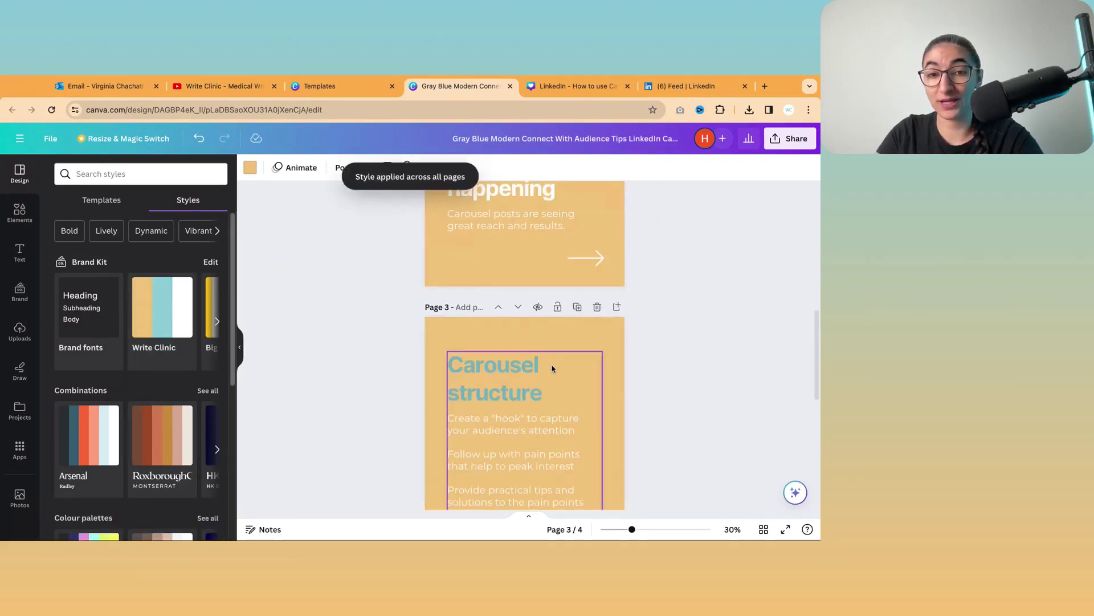
scroll(546, 372, down, 5)
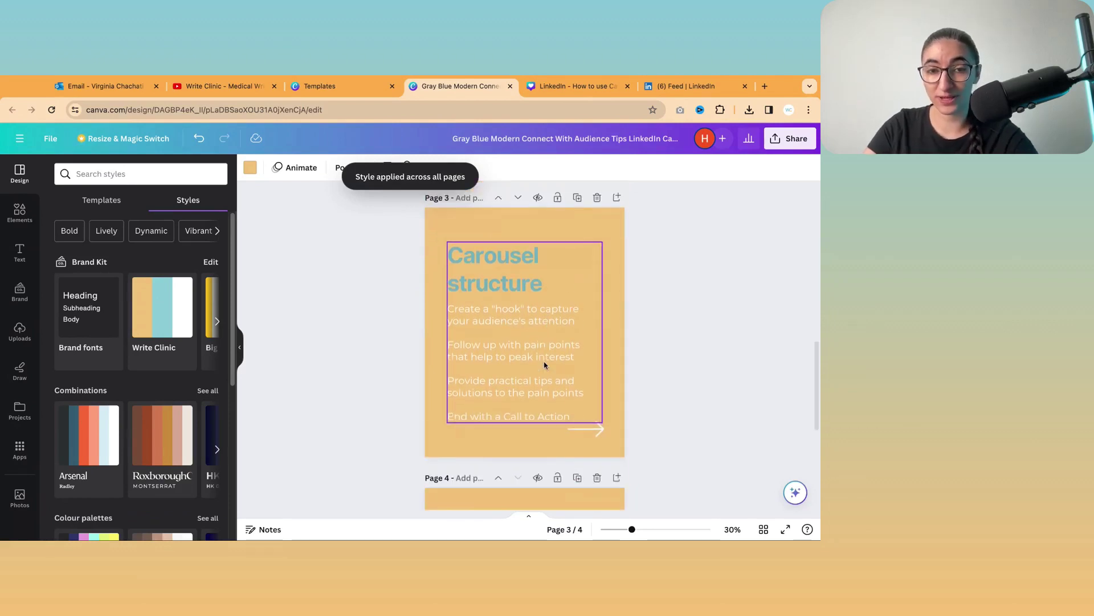
scroll(552, 445, down, 1)
scroll(552, 445, up, 12)
right_click(557, 354)
click(700, 323)
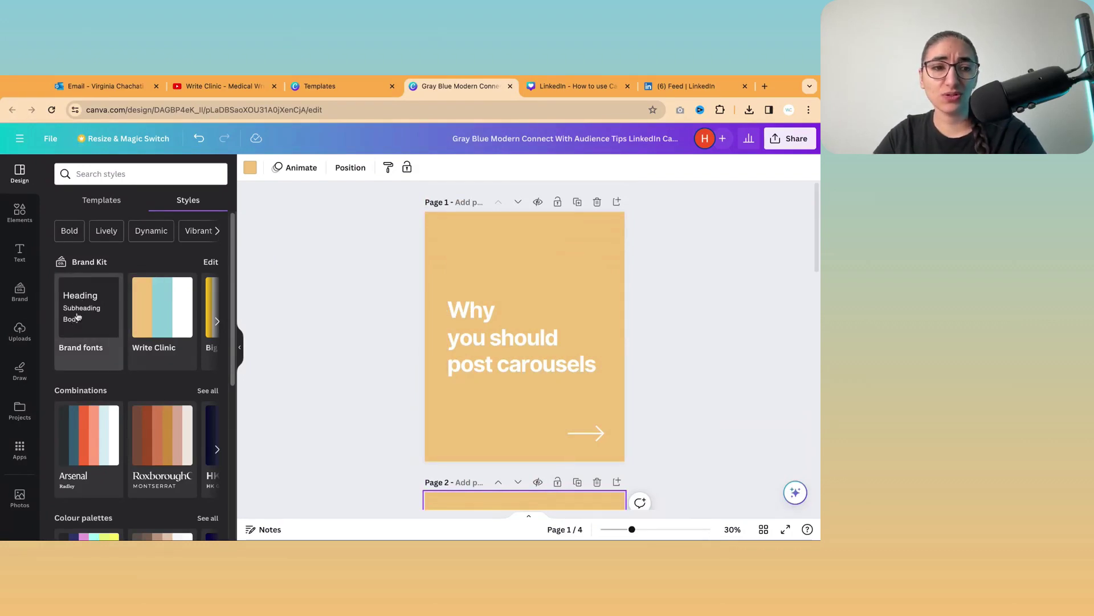
- Try the Arsenal colour and font combination on page 1, shuffling it into a salmon scheme
scroll(82, 310, down, 3)
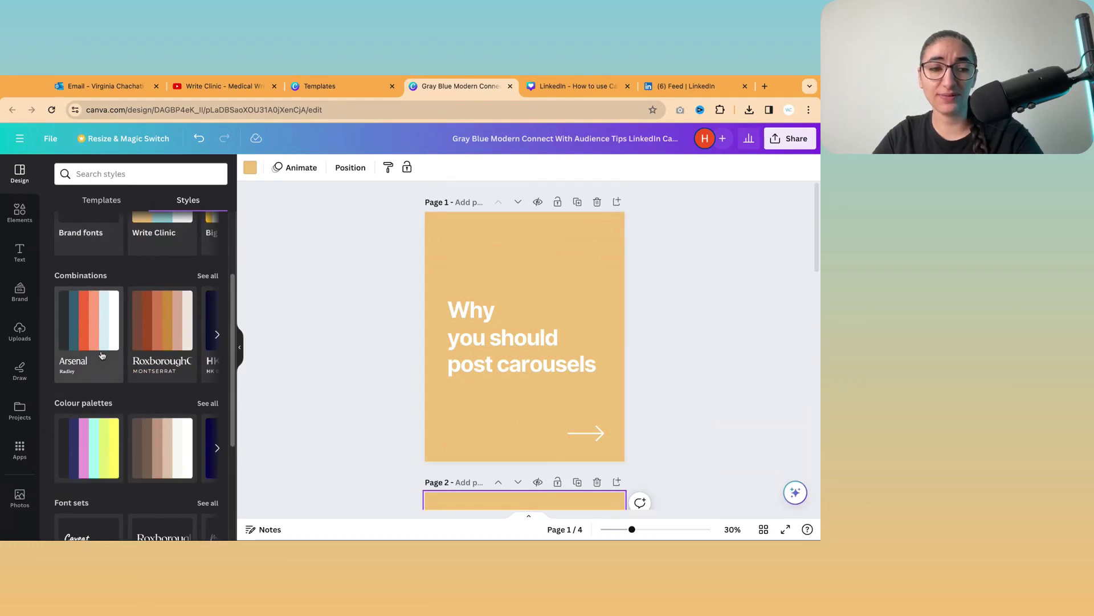
click(97, 321)
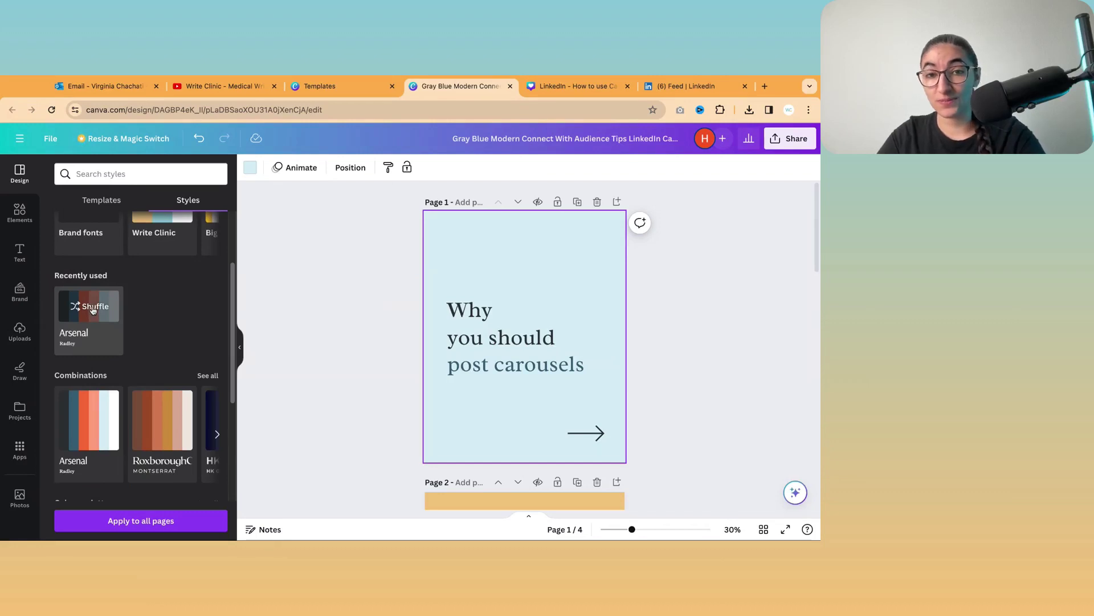
click(93, 309)
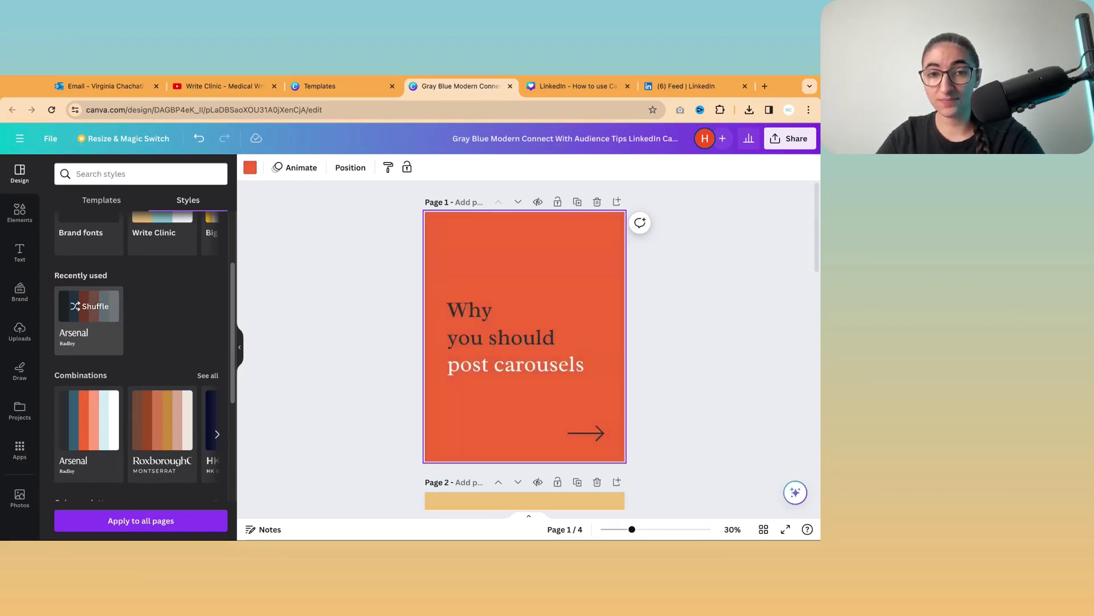
click(94, 309)
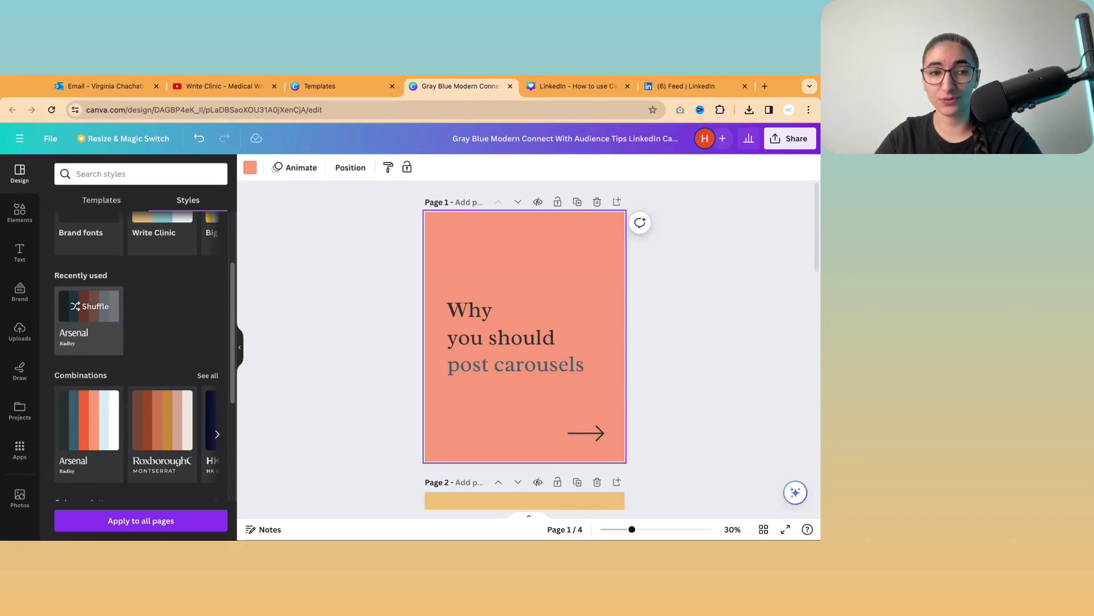
click(94, 309)
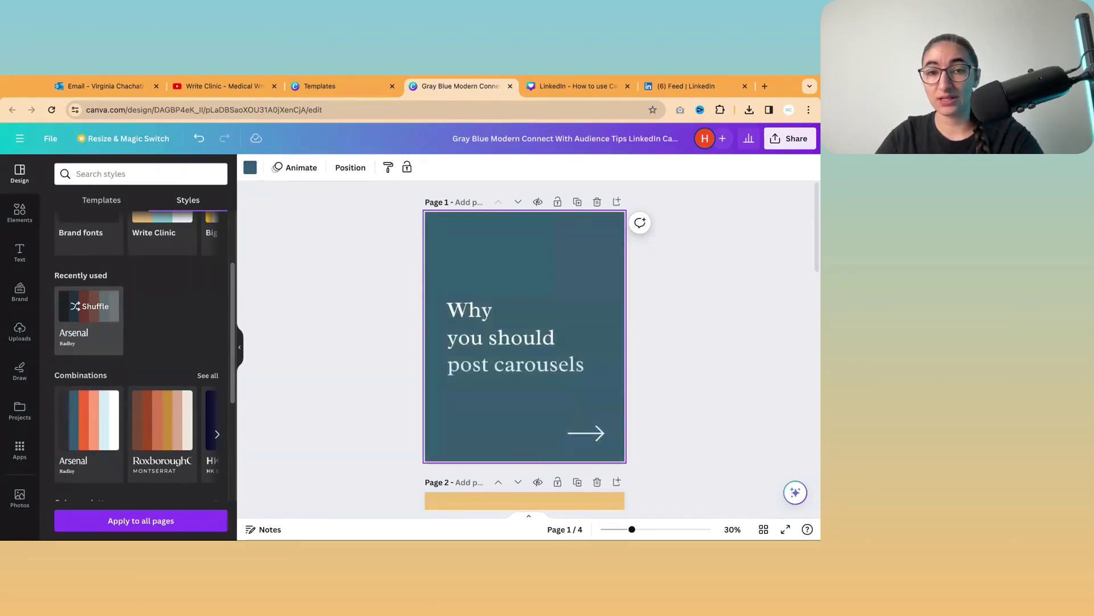
click(89, 312)
click(90, 422)
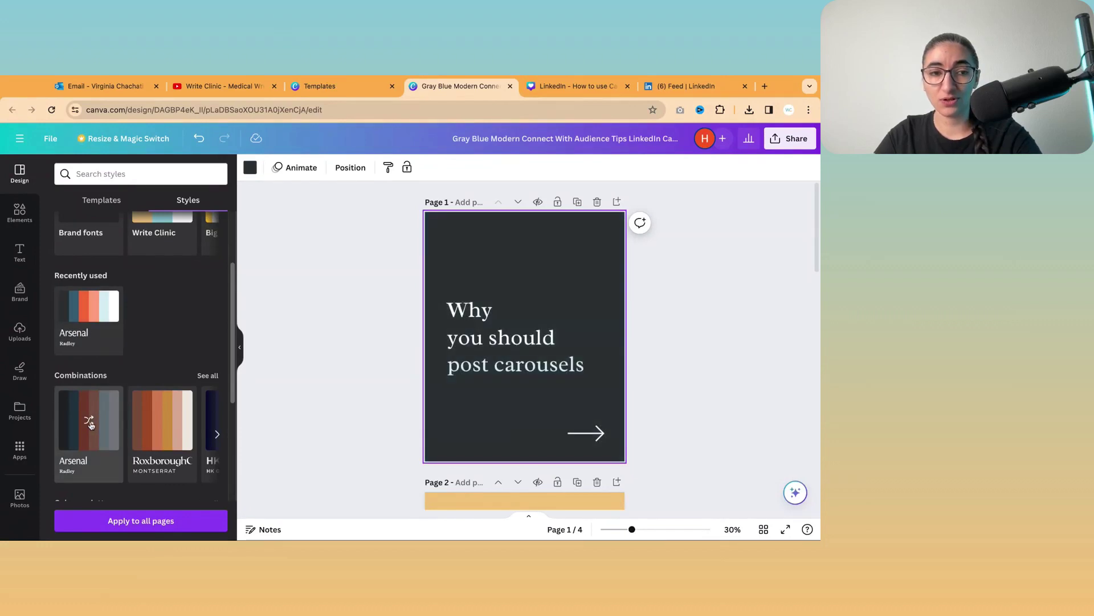
click(90, 423)
click(90, 423)
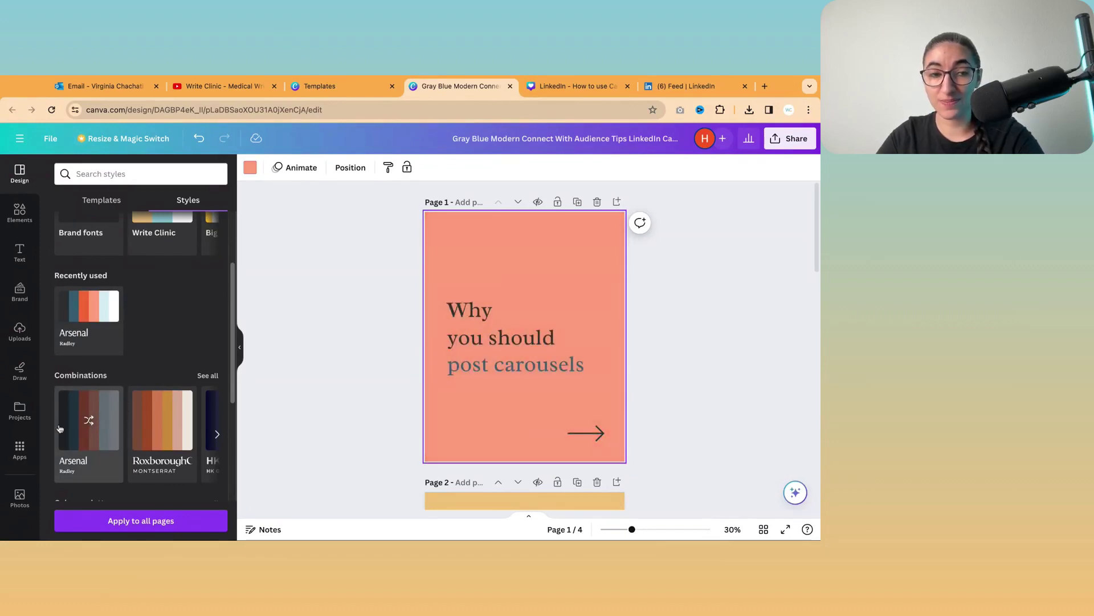
- Apply the HORIZON combination to page 1 and shuffle it into a cream scheme
click(217, 435)
click(217, 435)
click(217, 436)
click(163, 422)
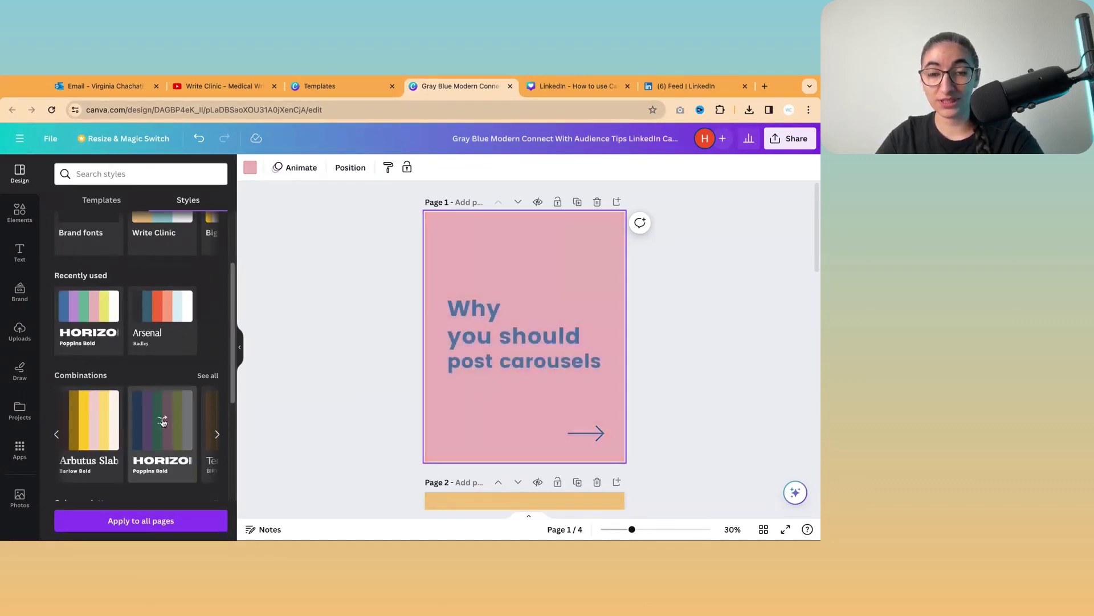
click(163, 421)
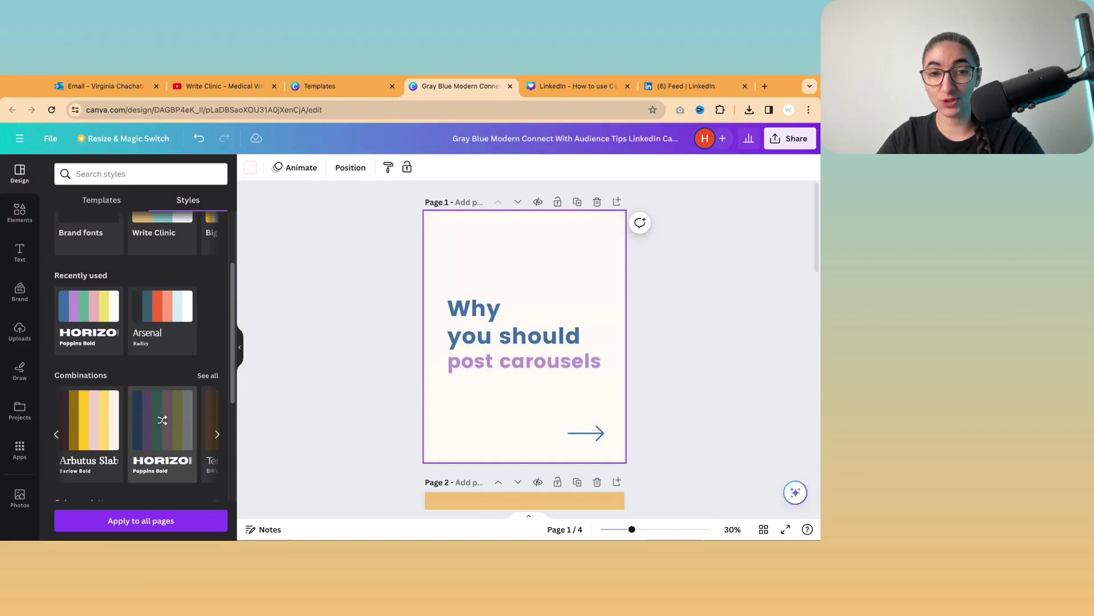
- Switch page 1 to the mustard Write Clinic brand style with white text
scroll(206, 342, up, 2)
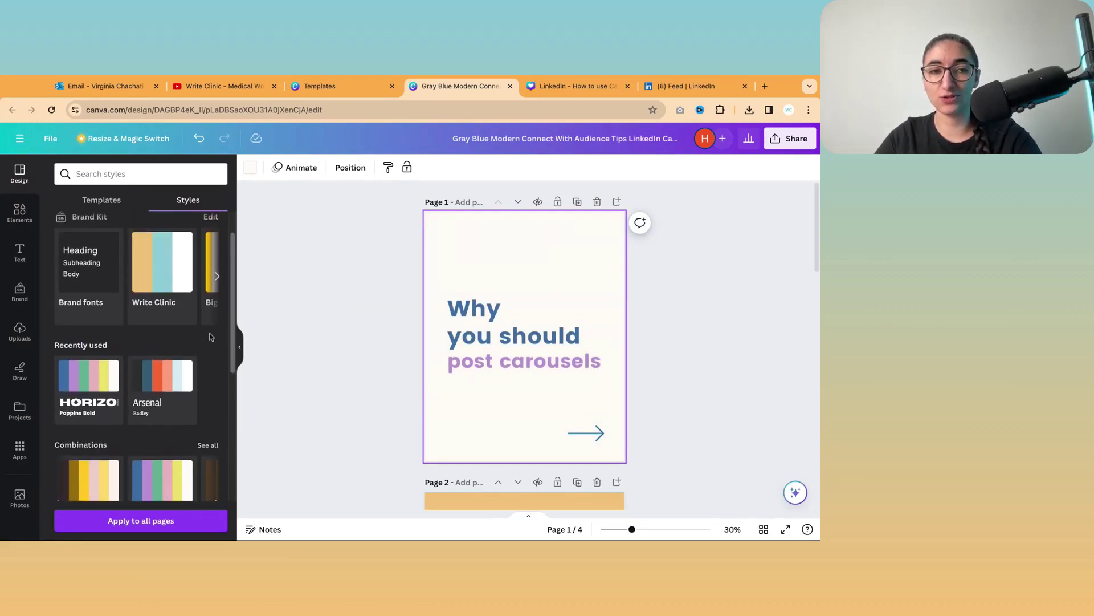
click(159, 270)
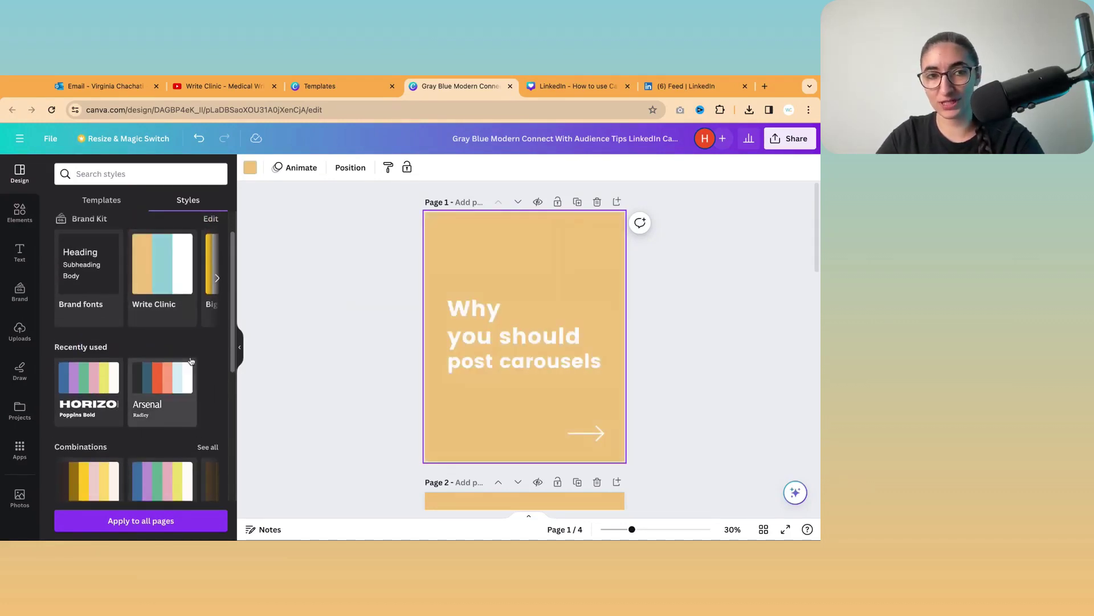
scroll(210, 356, down, 2)
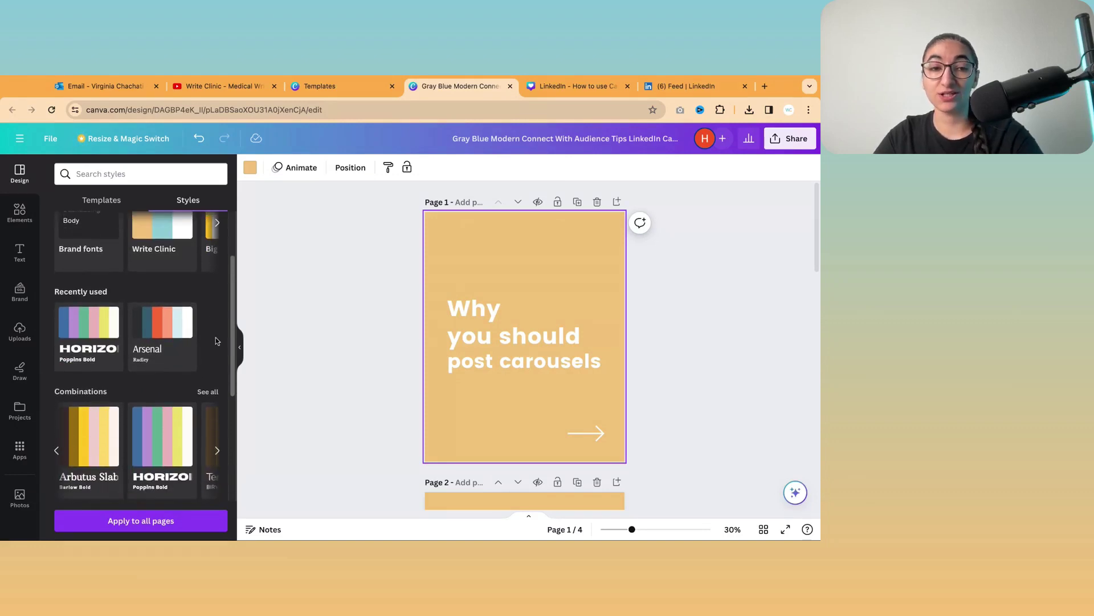
scroll(215, 339, down, 1)
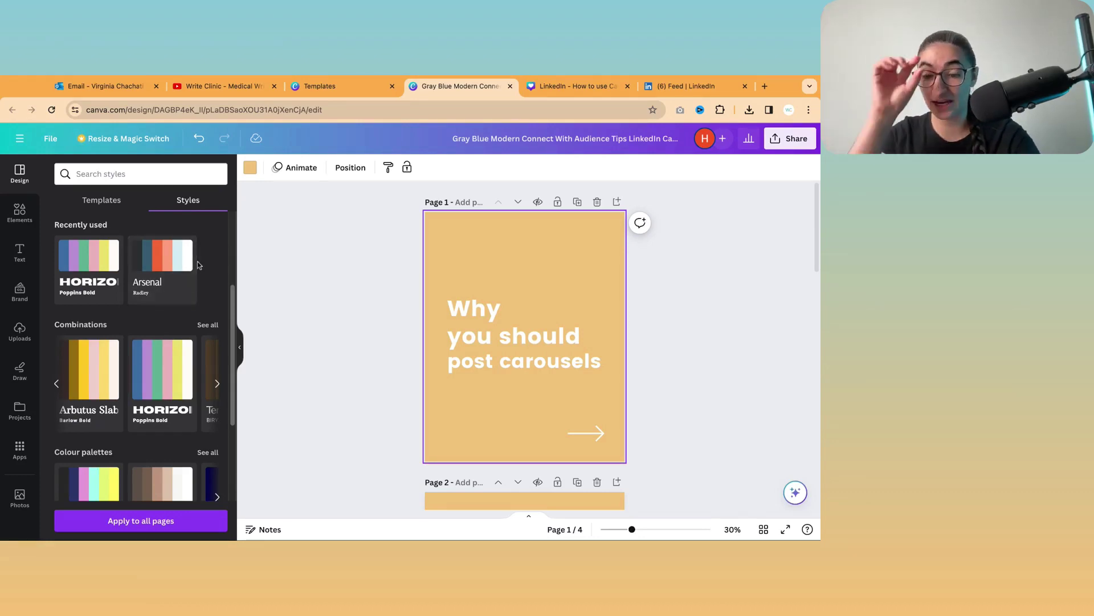
scroll(212, 302, down, 5)
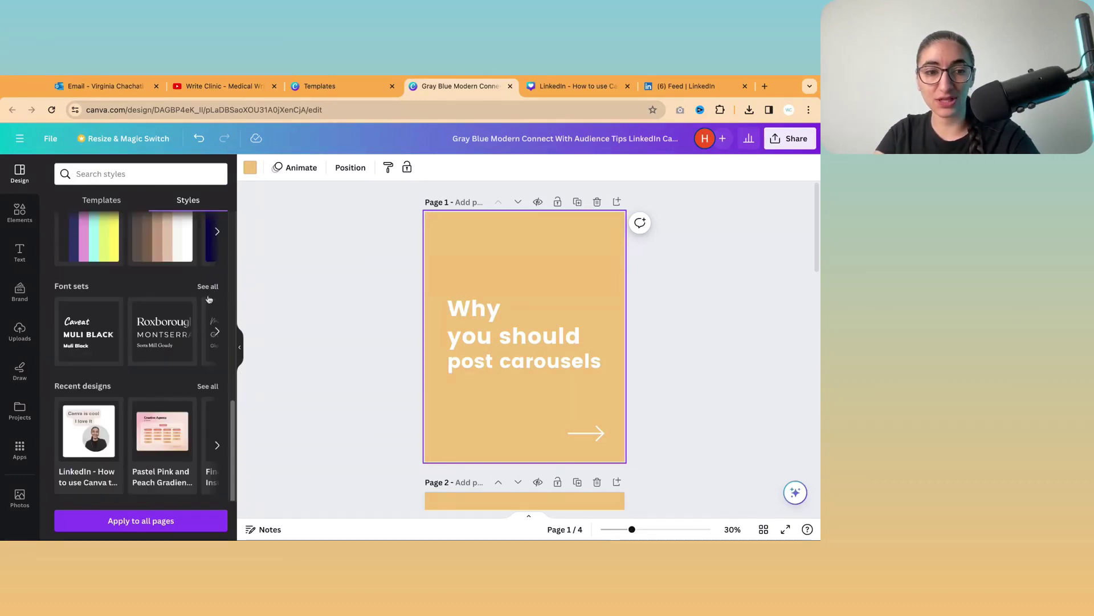
scroll(202, 393, up, 2)
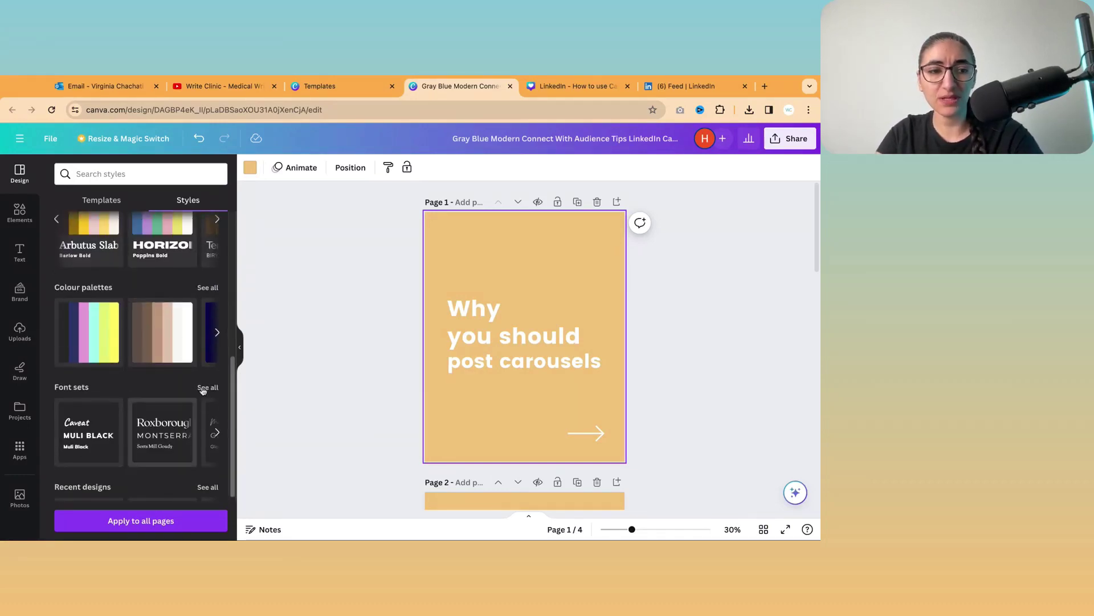
- Apply the Glacial Indifference font set to all pages from the full font-set list
click(206, 388)
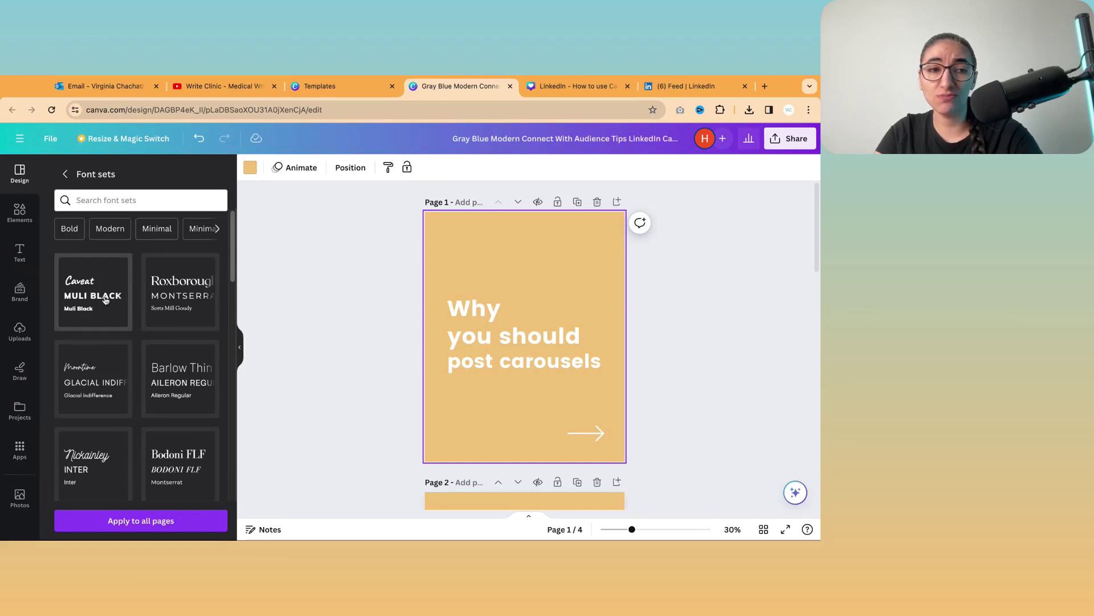
click(94, 381)
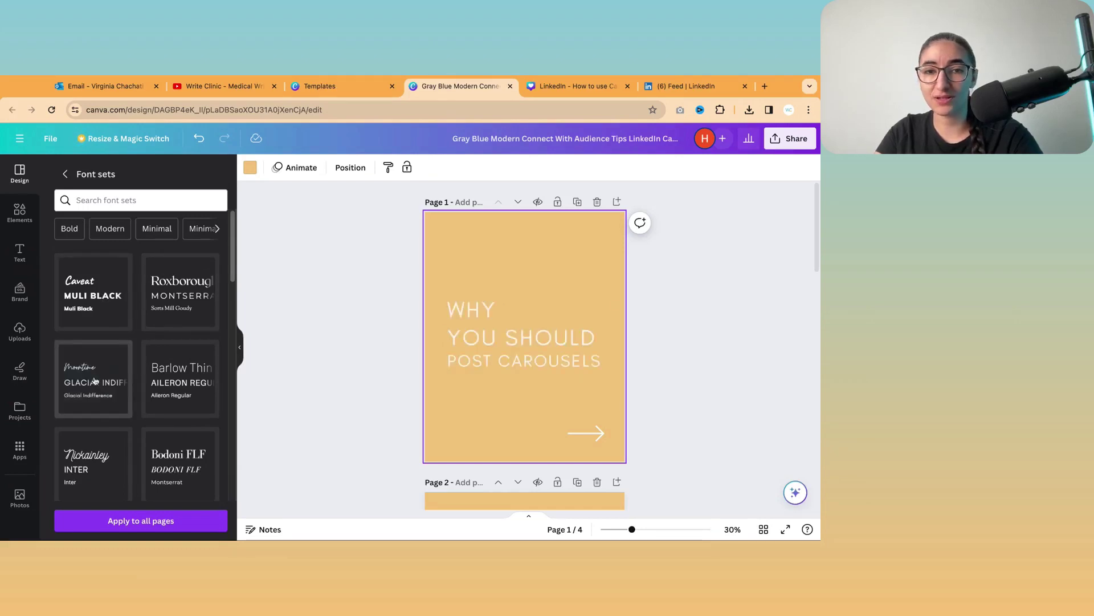
scroll(471, 386, down, 5)
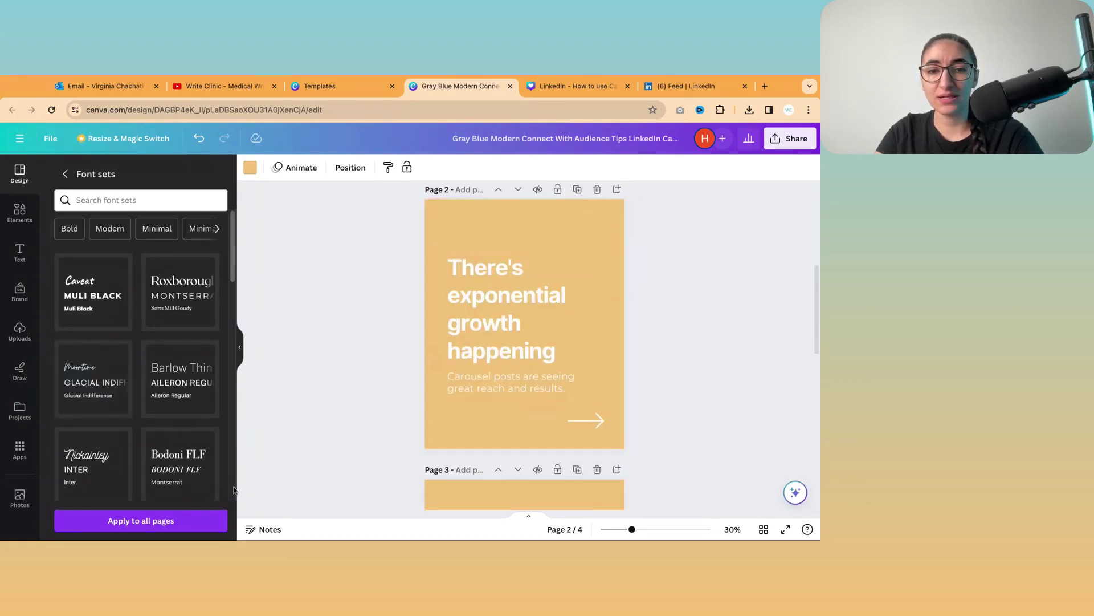
click(190, 522)
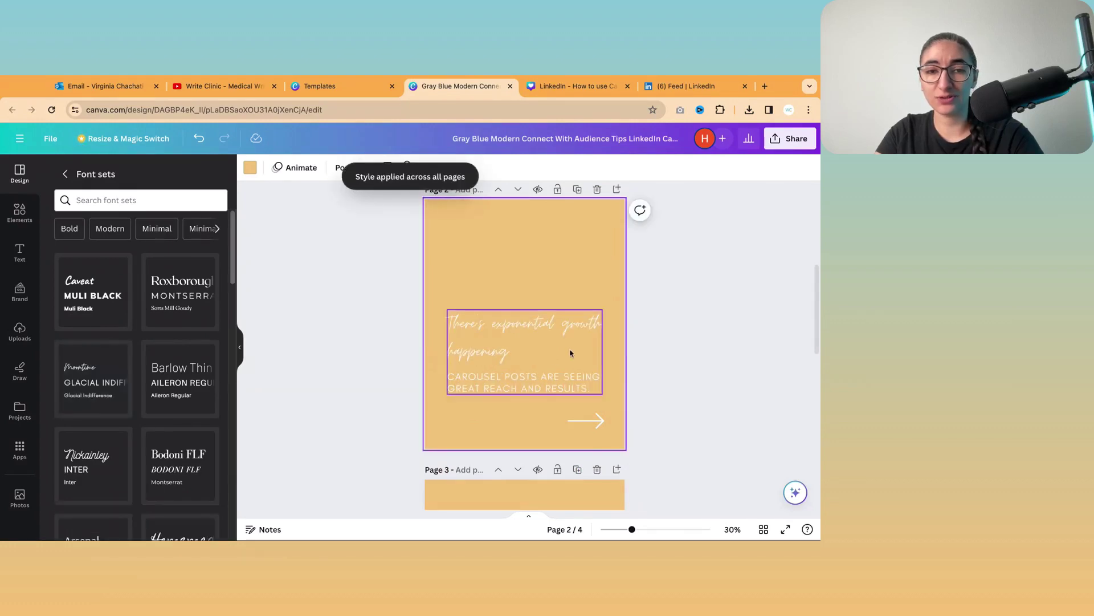
scroll(553, 313, down, 1)
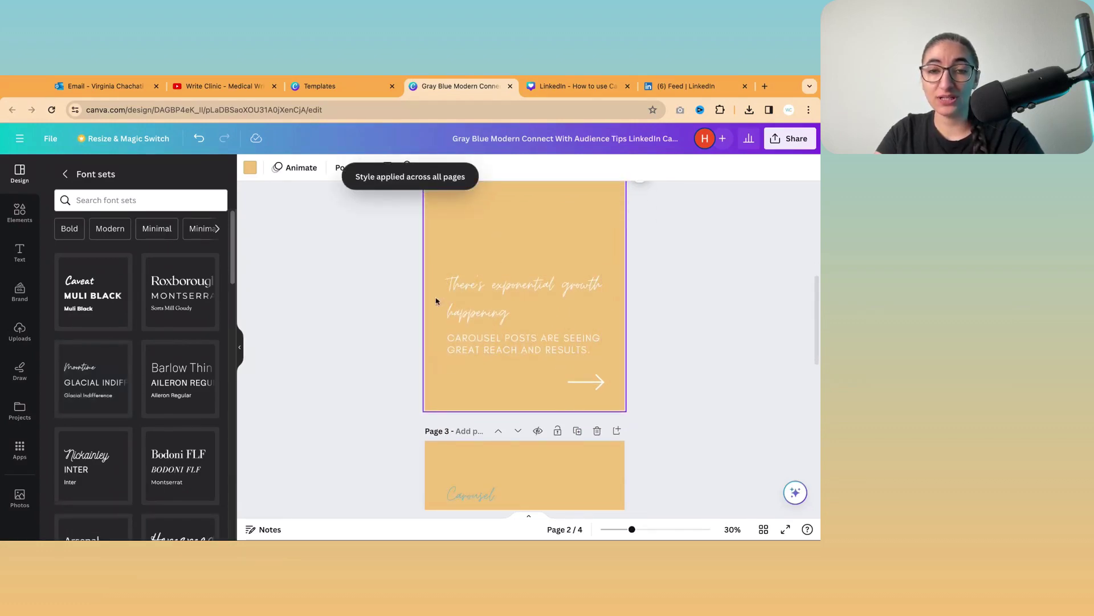
- Check page 2's heading fonts, then apply the Barlow Thin/Aileron font set to all pages
click(559, 287)
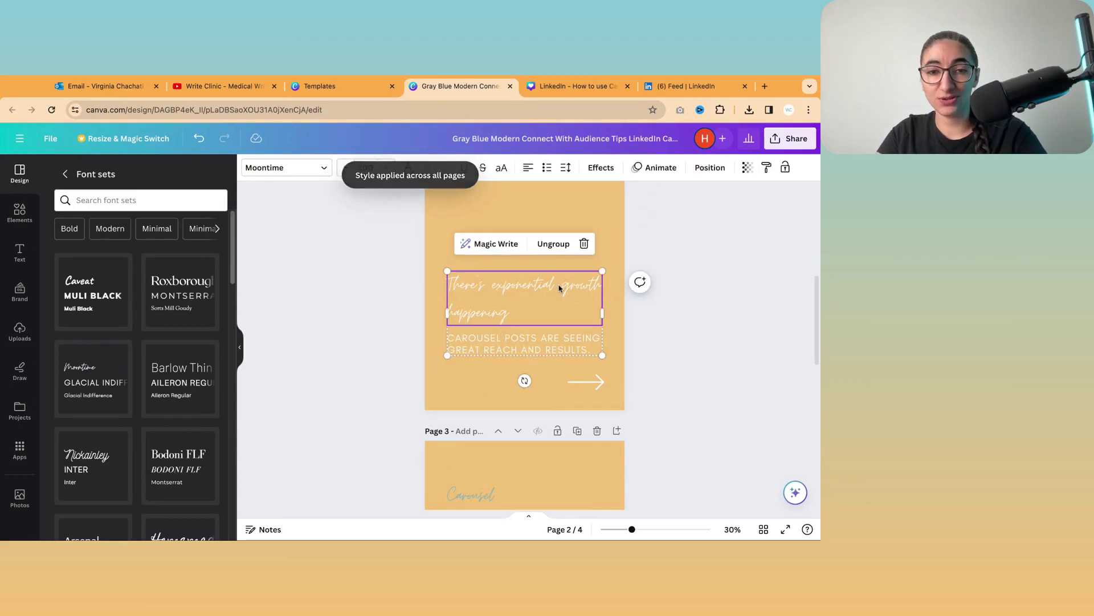
click(524, 293)
click(680, 324)
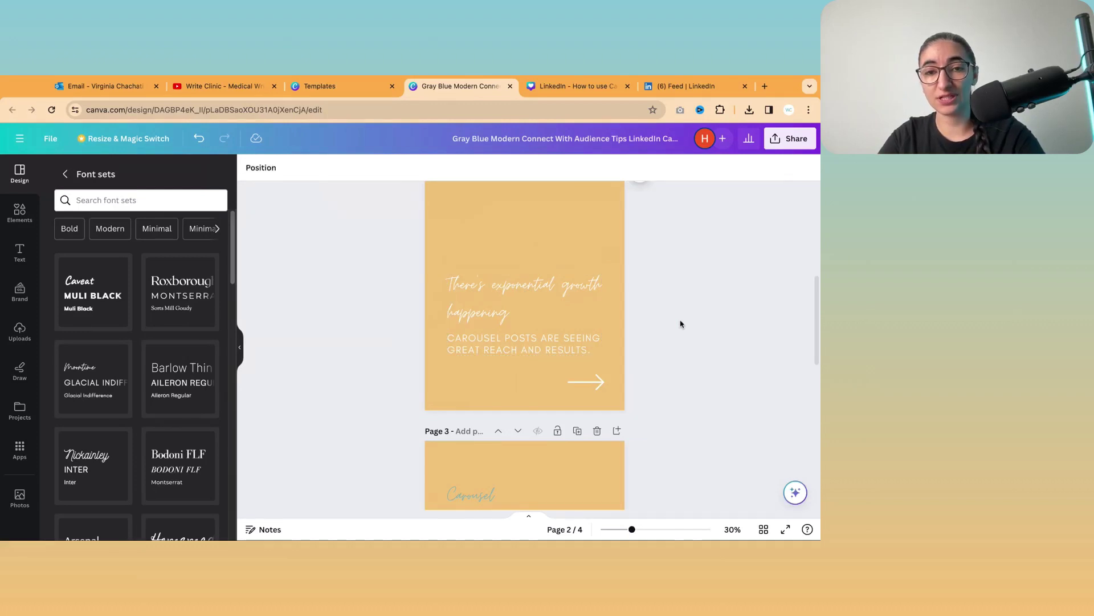
click(167, 378)
scroll(445, 362, up, 1)
scroll(445, 362, up, 1)
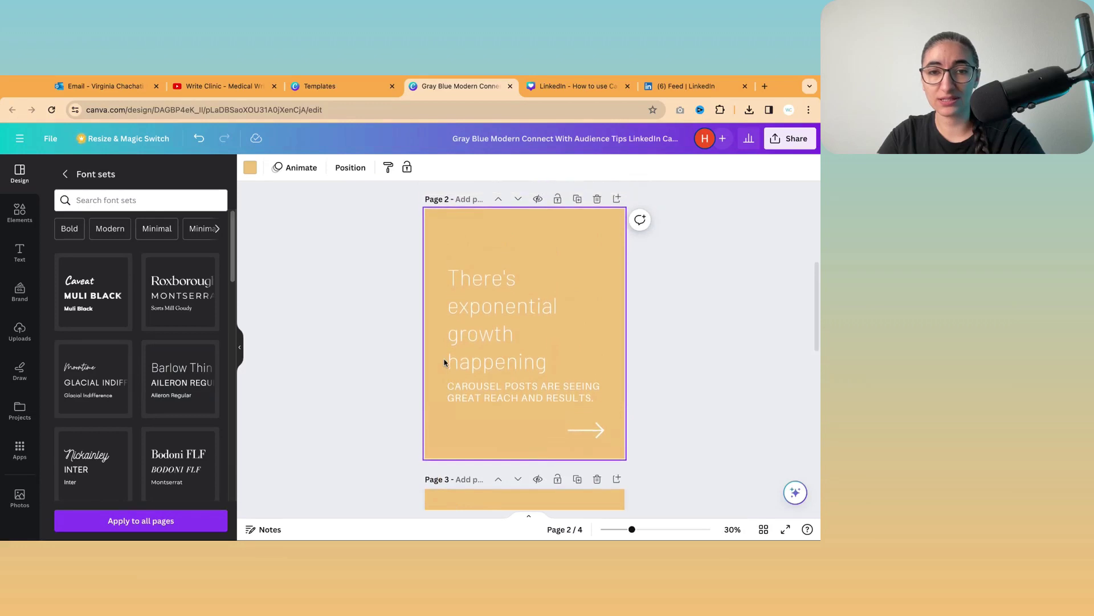
click(170, 521)
scroll(540, 353, down, 5)
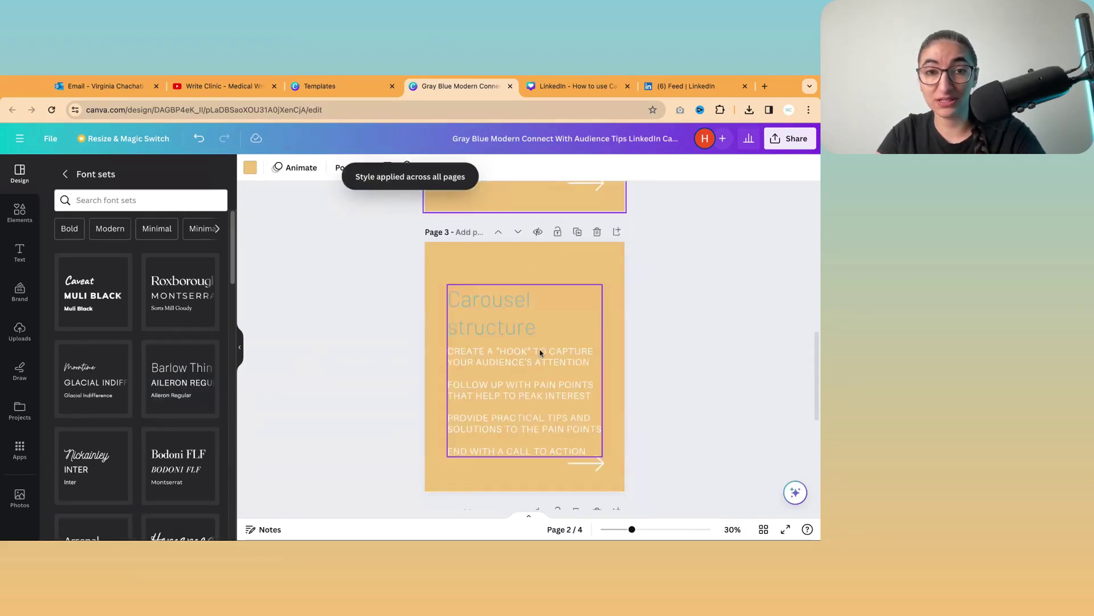
scroll(541, 352, down, 3)
scroll(587, 396, up, 10)
scroll(602, 394, up, 2)
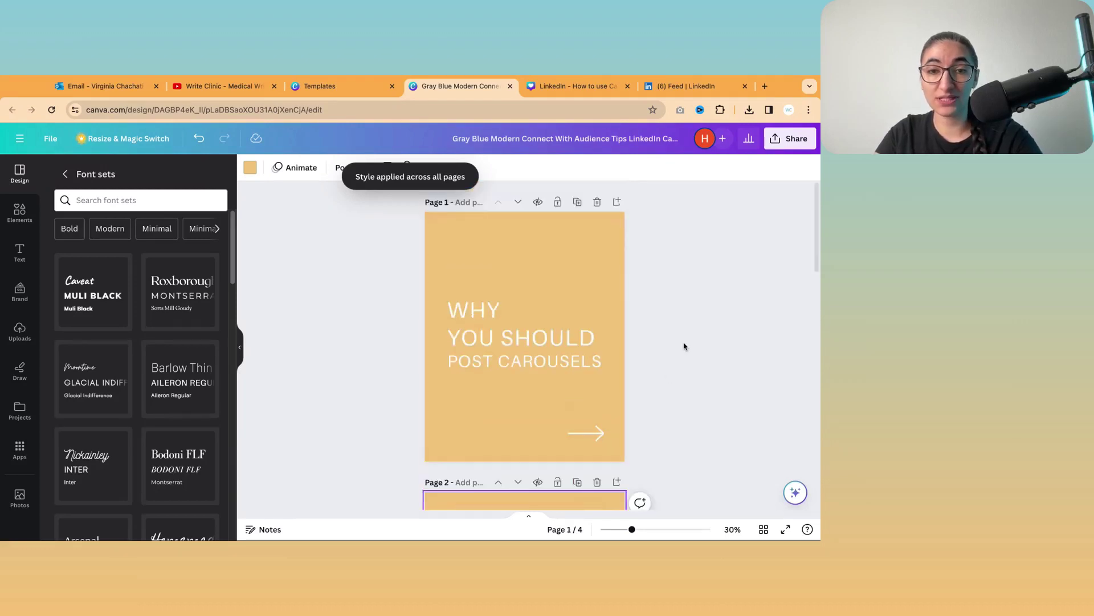
- Filter the styles overview by Fun, Playful, then Artistic themes to browse their suggestions
click(64, 173)
scroll(142, 342, up, 5)
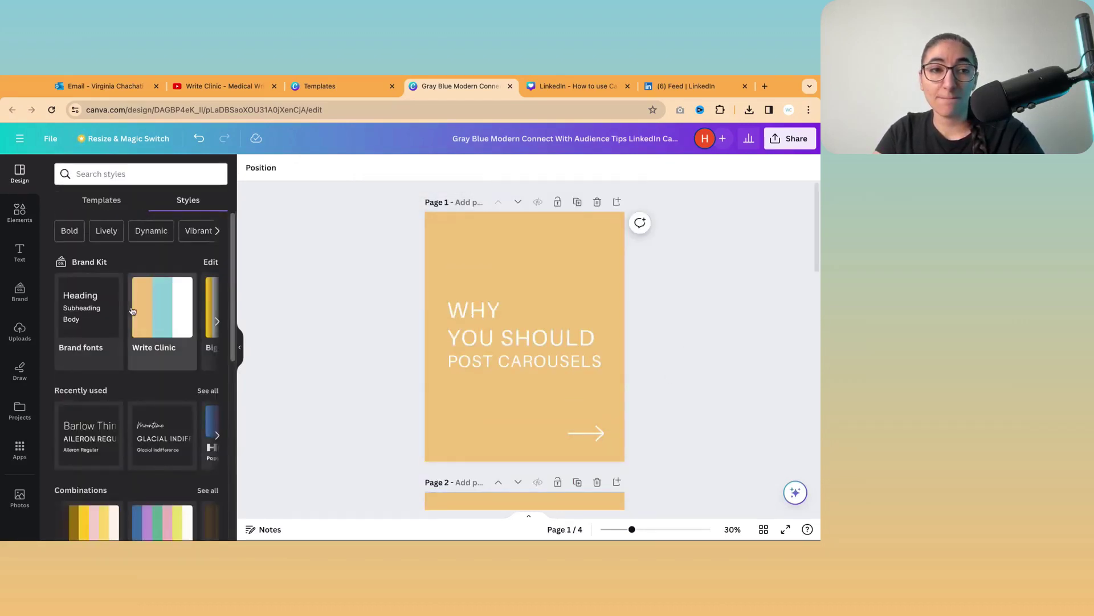
scroll(157, 350, down, 5)
scroll(158, 350, down, 2)
scroll(114, 337, up, 8)
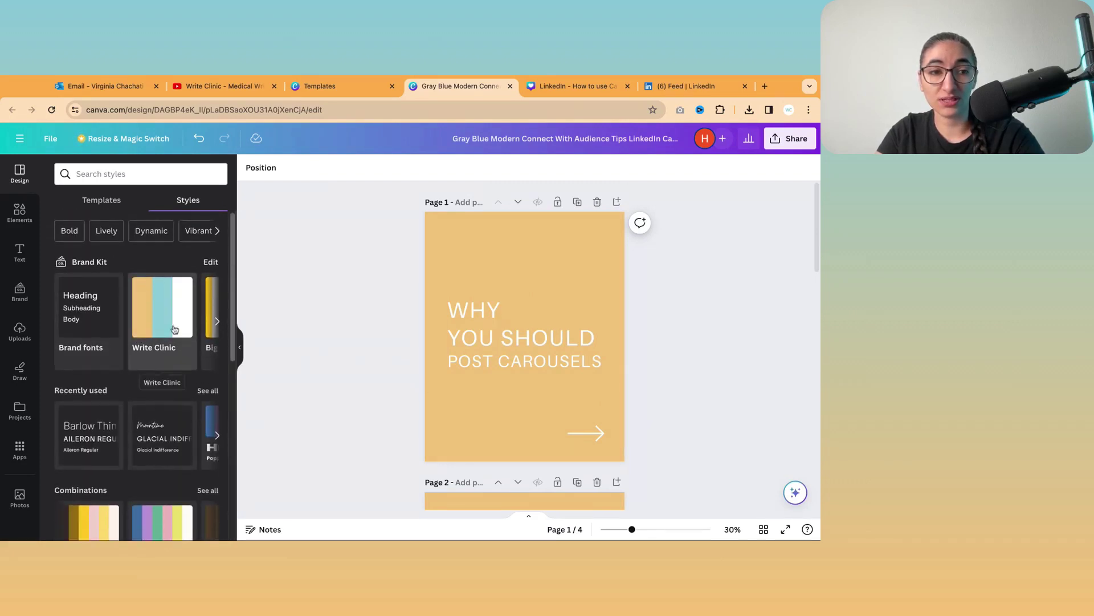
click(222, 233)
click(219, 233)
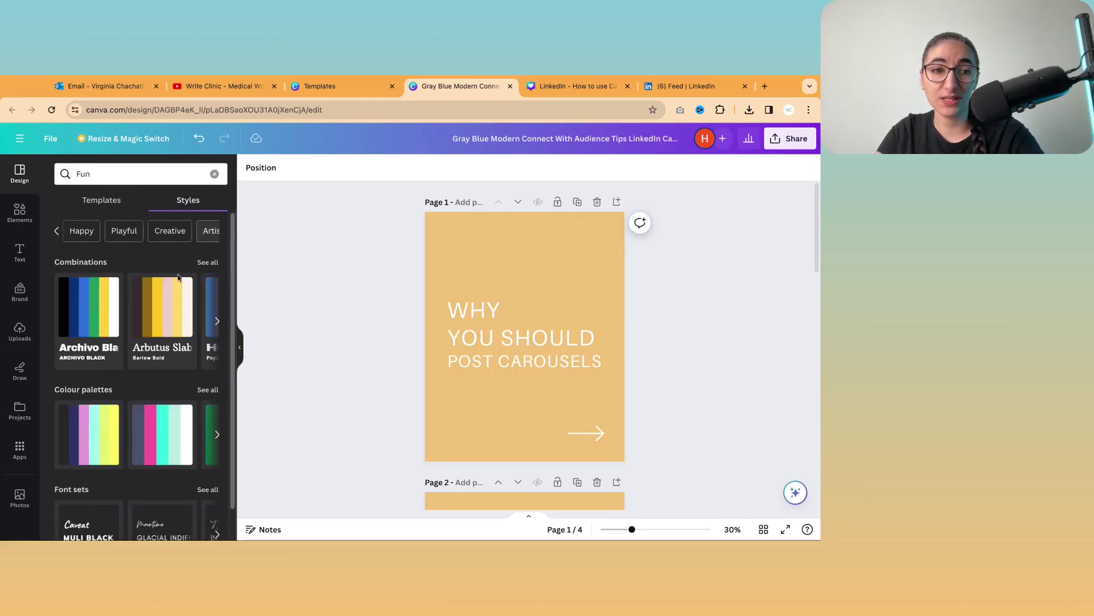
click(124, 230)
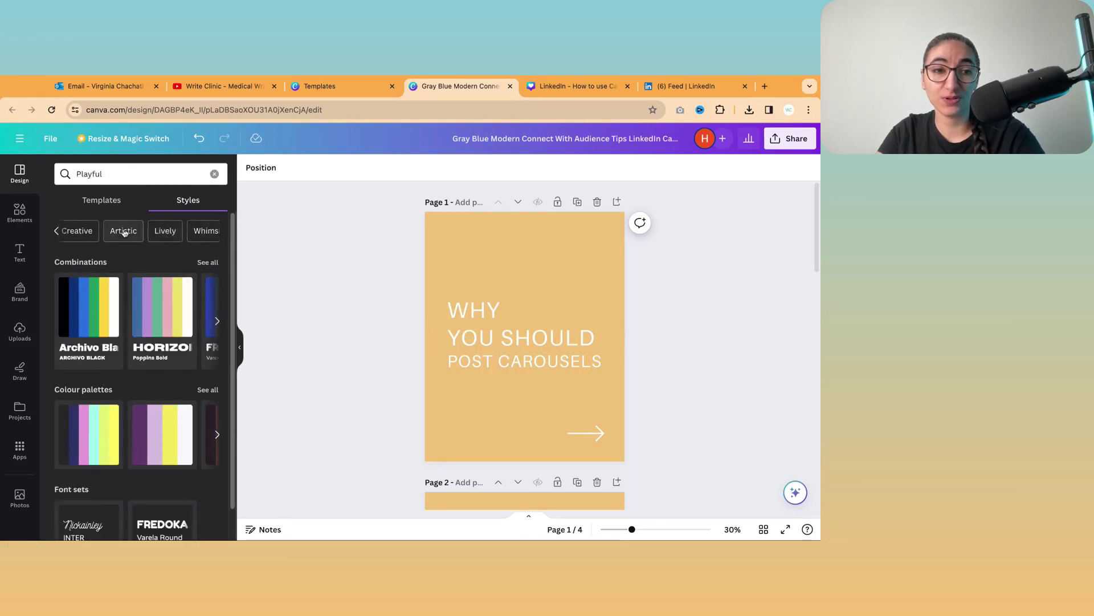
click(123, 231)
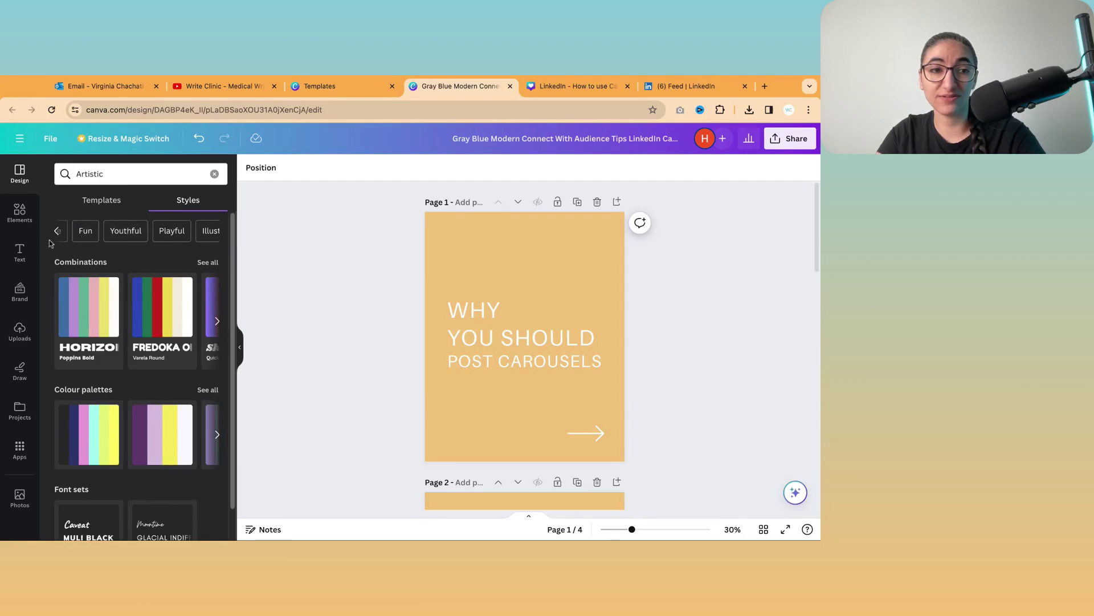
- Add a landscape image element to page 1, shrunk and placed at the top-right
click(17, 213)
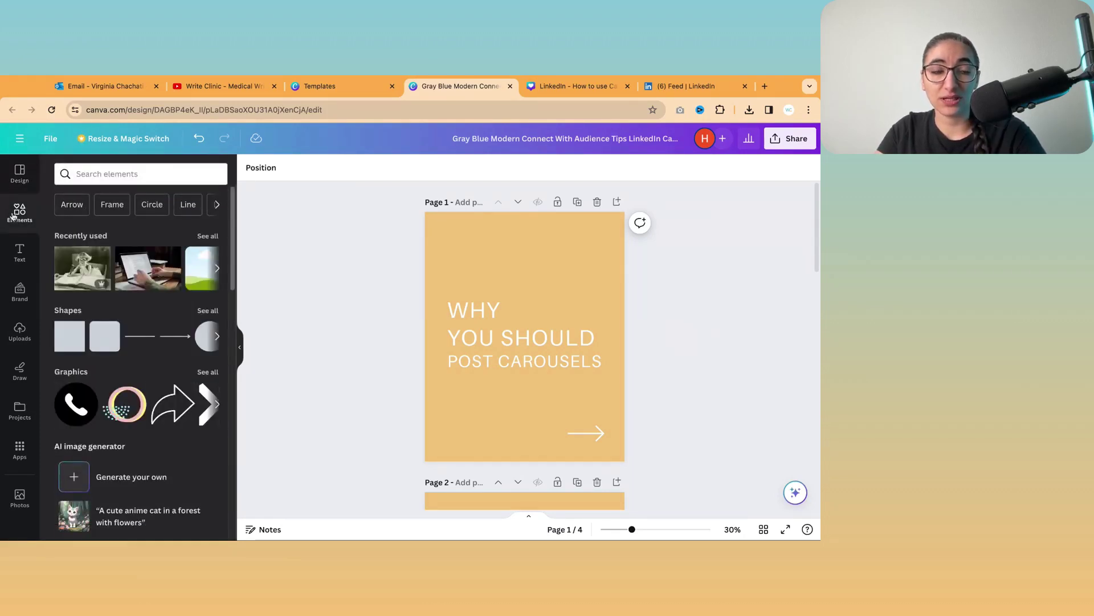
click(197, 273)
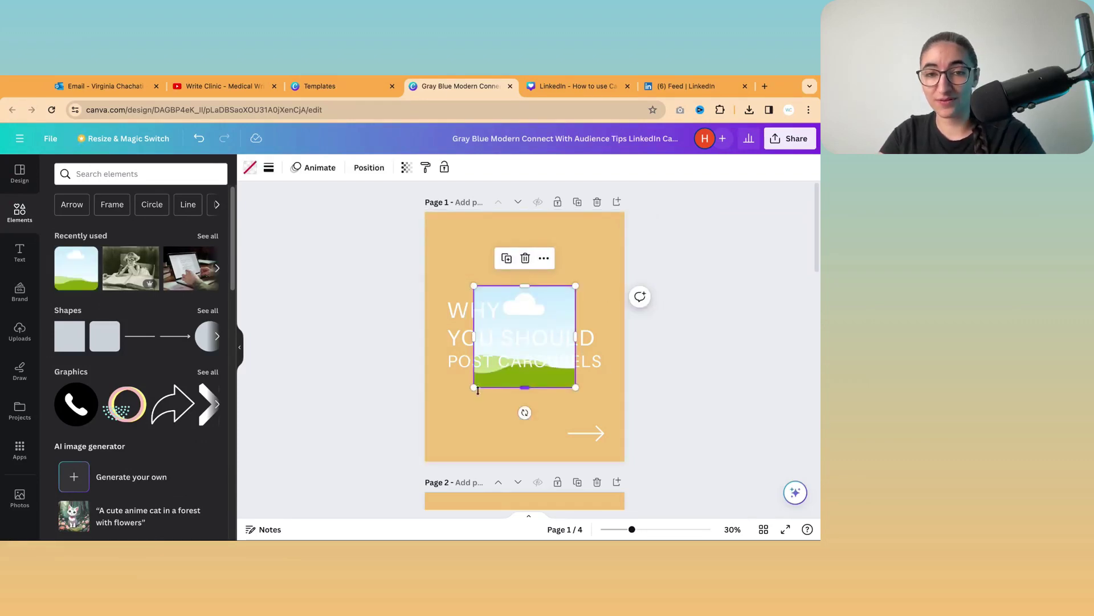
drag(473, 387, 557, 312)
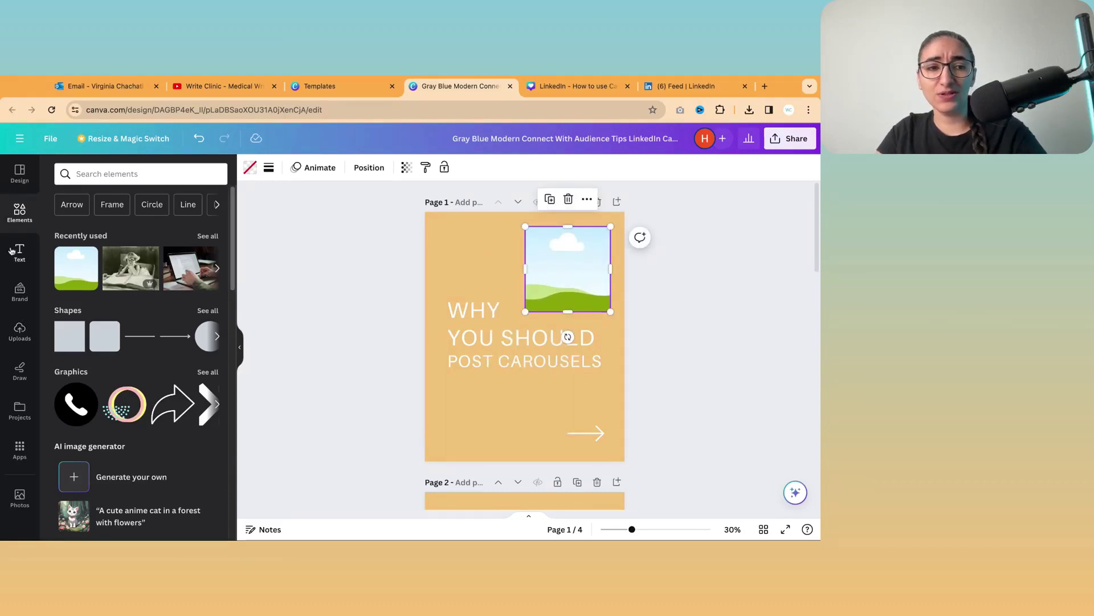
- Fill the cover's image frame with the uploaded yellow-background portrait photo
click(19, 330)
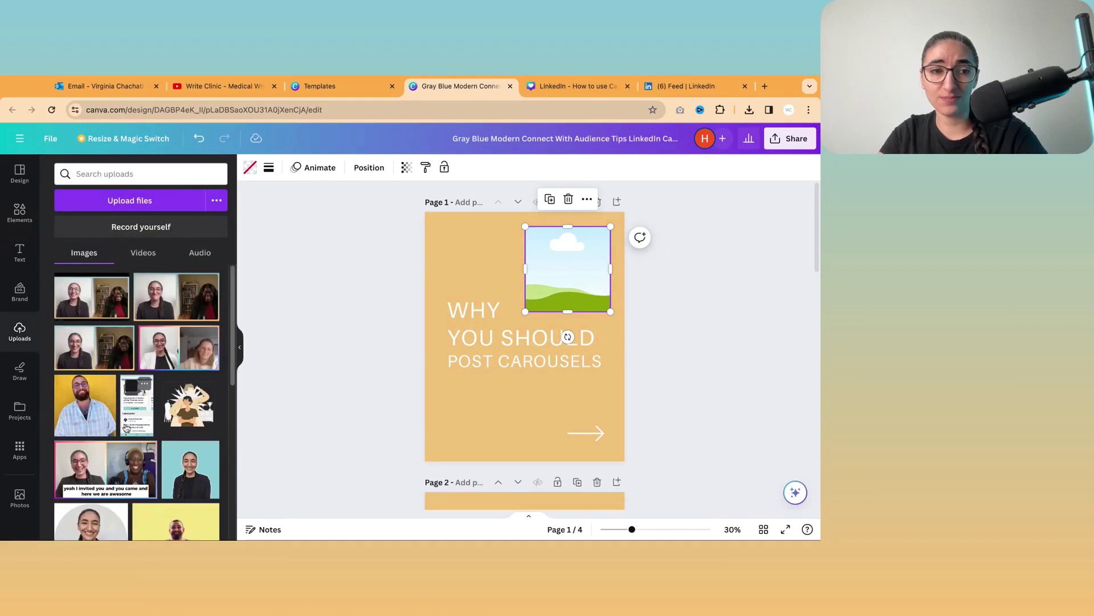
drag(83, 408, 568, 271)
click(714, 419)
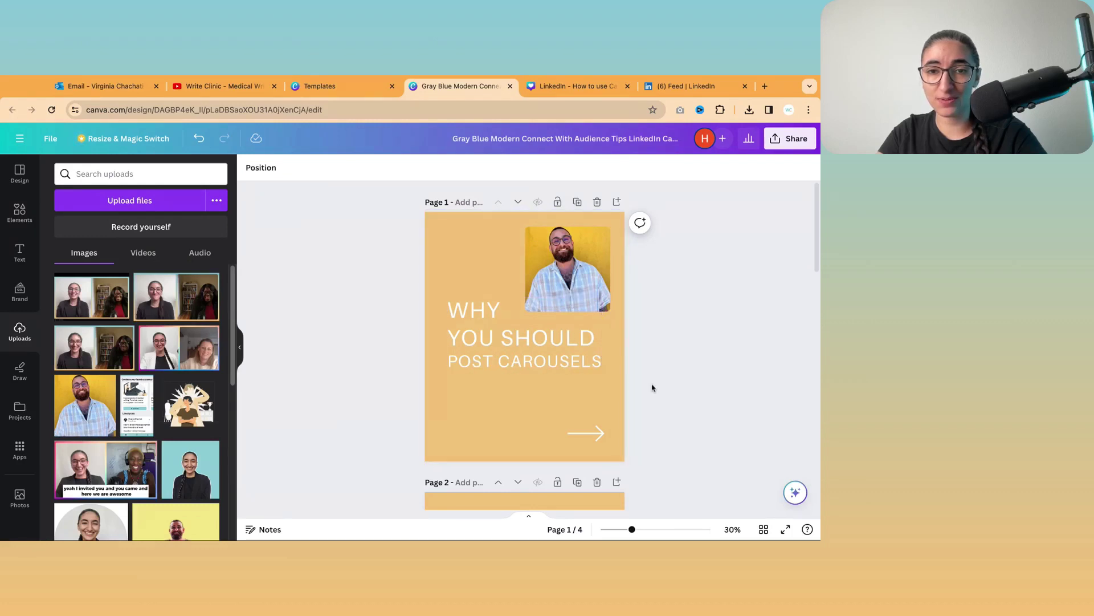
click(20, 250)
click(19, 212)
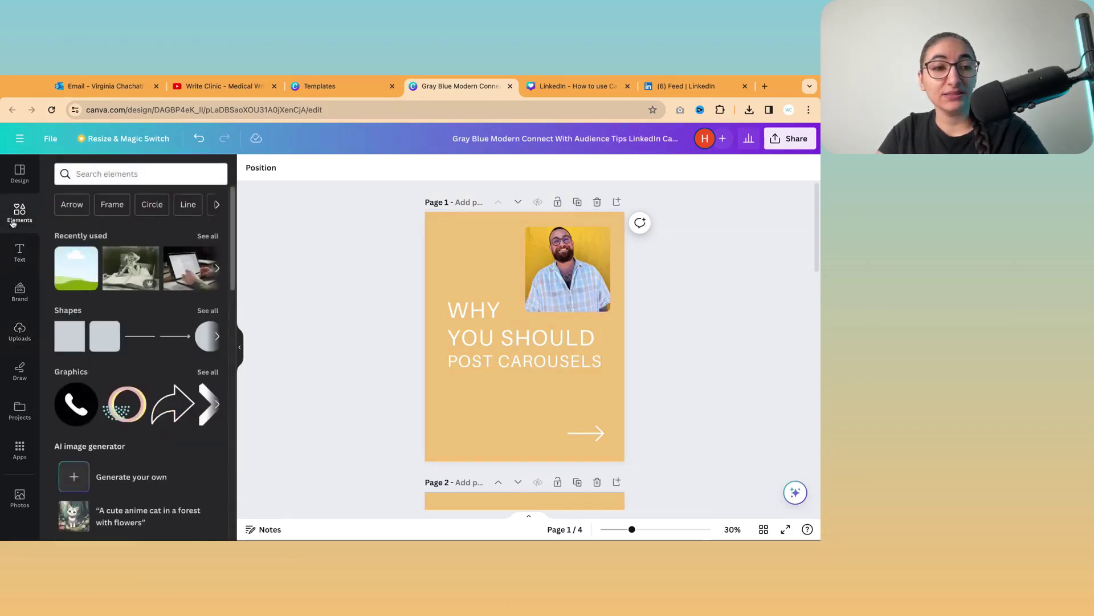
scroll(142, 342, down, 3)
scroll(146, 354, down, 12)
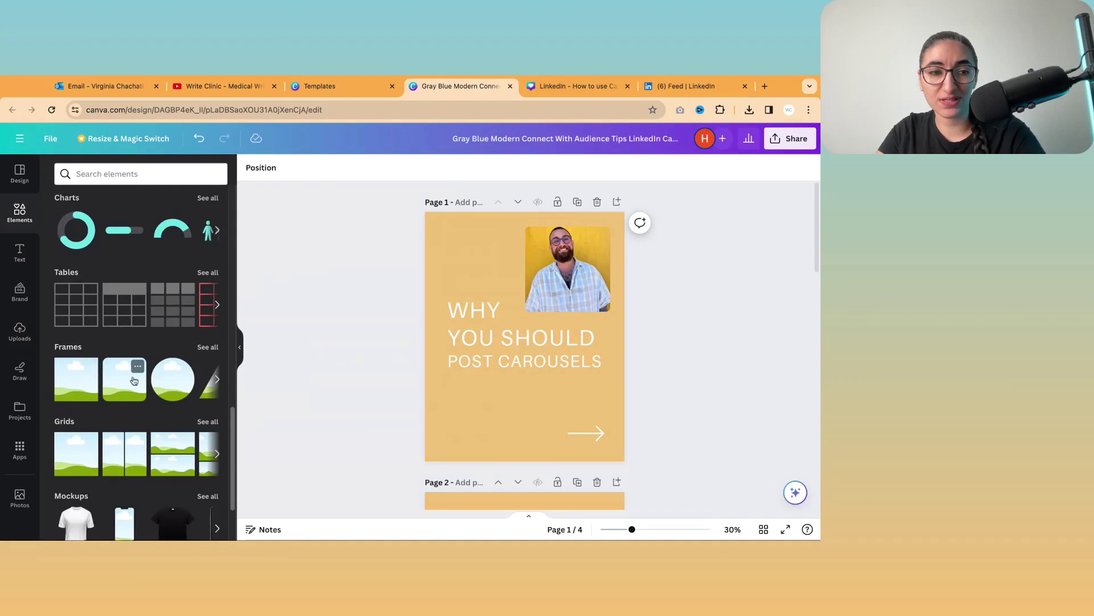
scroll(137, 366, down, 1)
scroll(194, 403, down, 1)
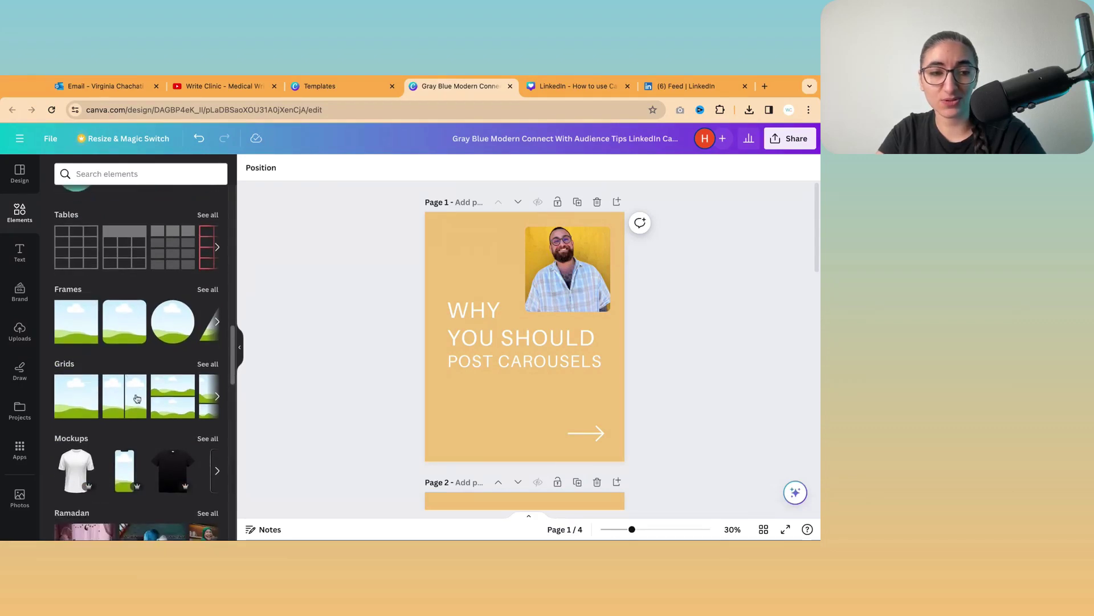
click(120, 466)
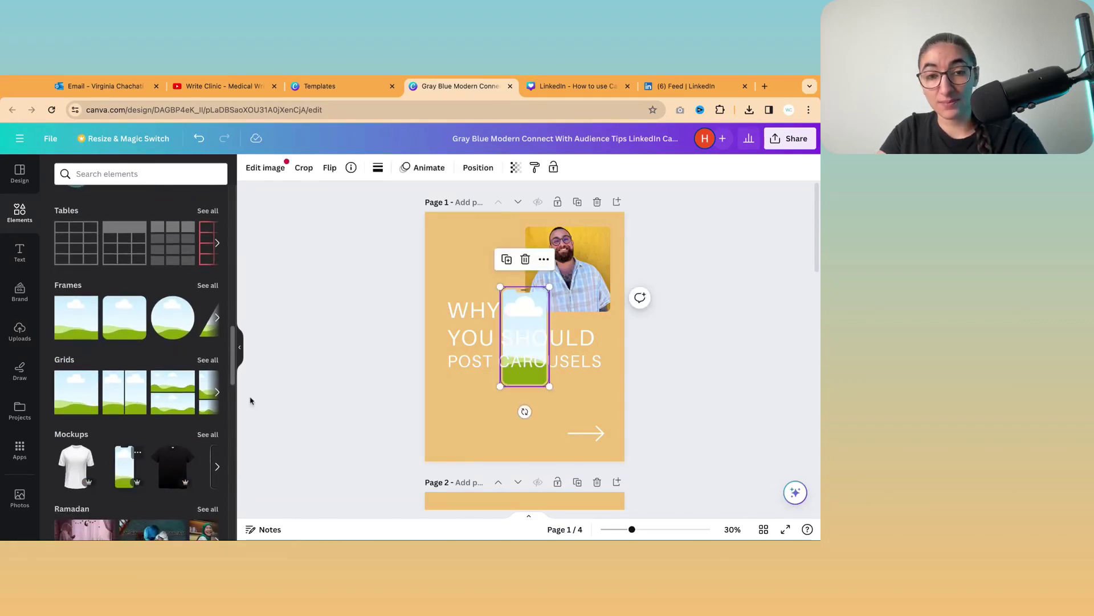
drag(531, 312, 533, 390)
drag(549, 464, 529, 421)
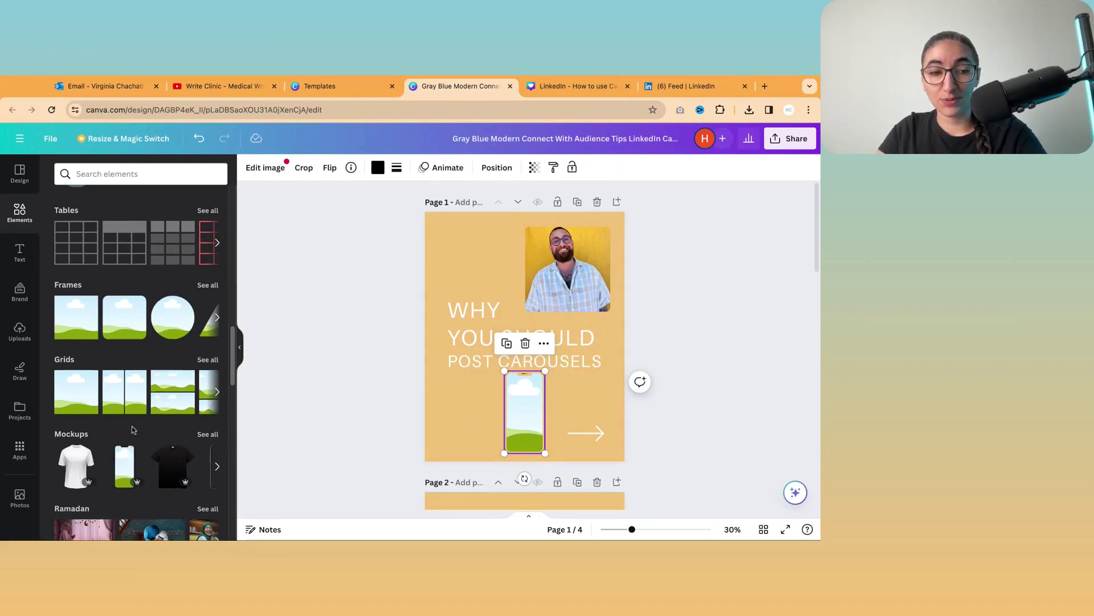
scroll(136, 433, down, 1)
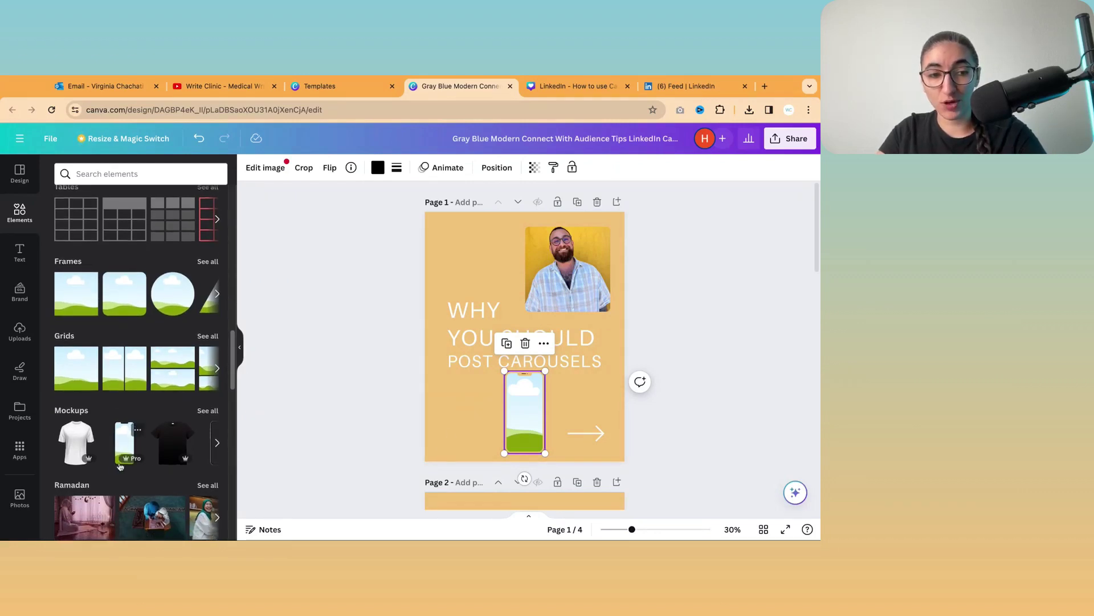
key(Delete)
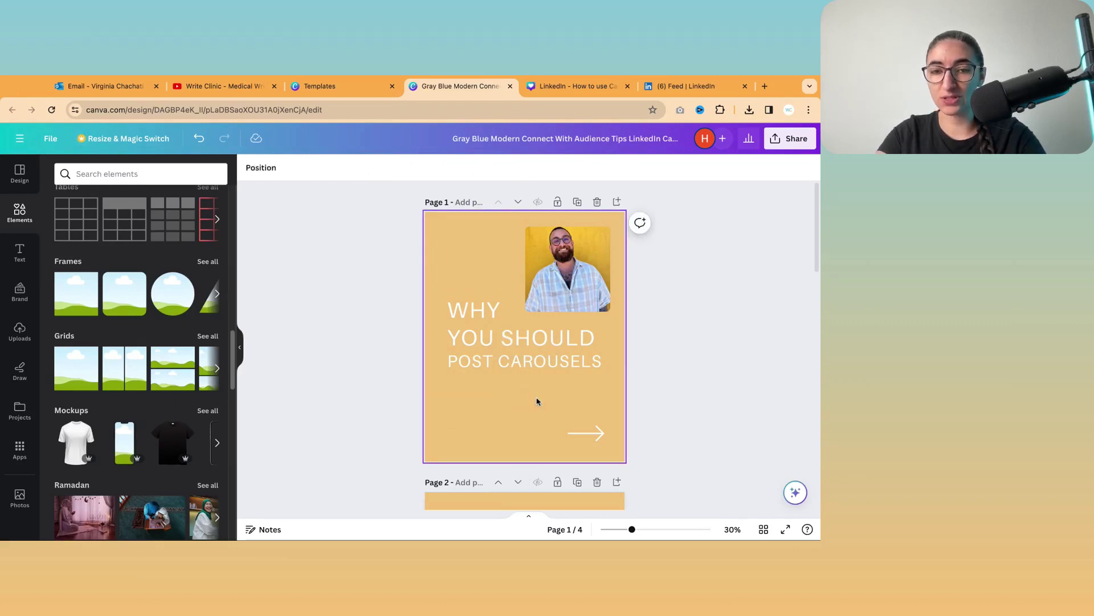
scroll(171, 319, up, 10)
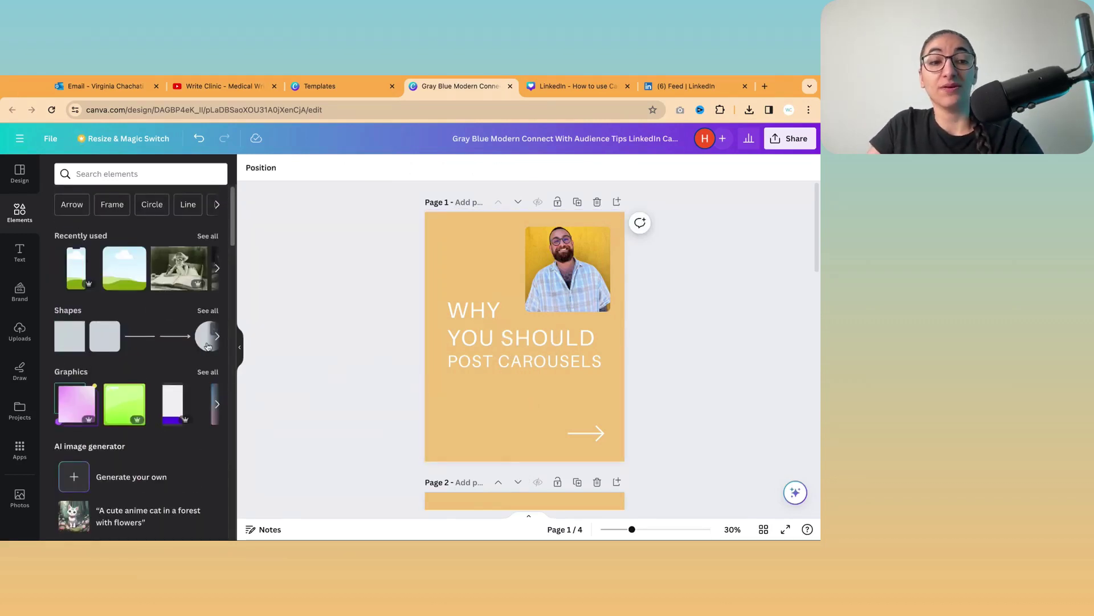
- Add a blue diamond shape to the cover page, enlarged and moved down-left
click(217, 336)
click(217, 337)
click(163, 346)
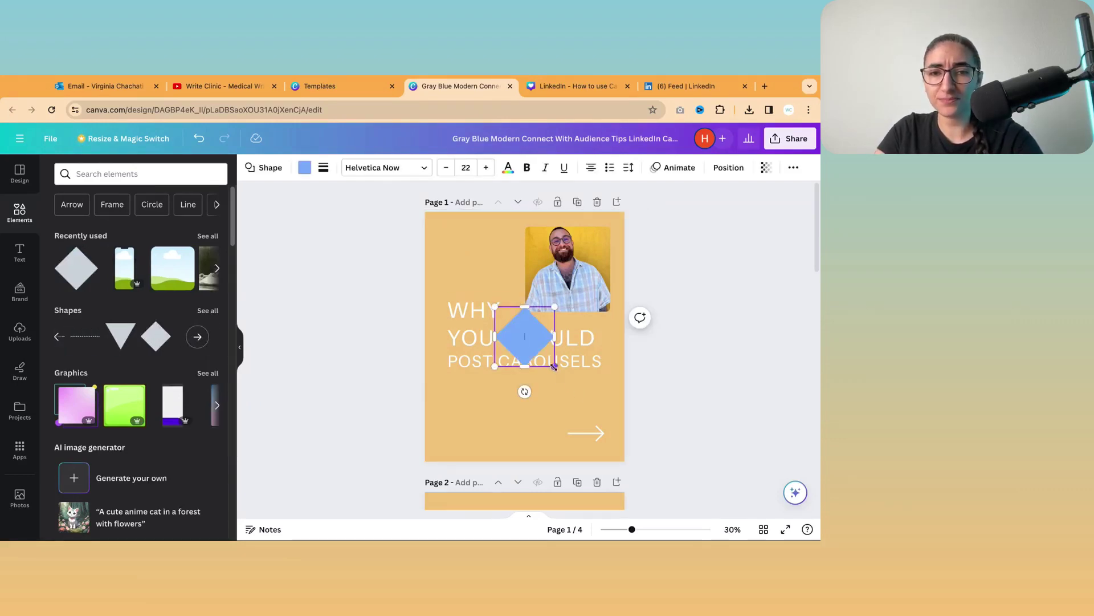
drag(562, 371, 604, 416)
drag(556, 360, 538, 385)
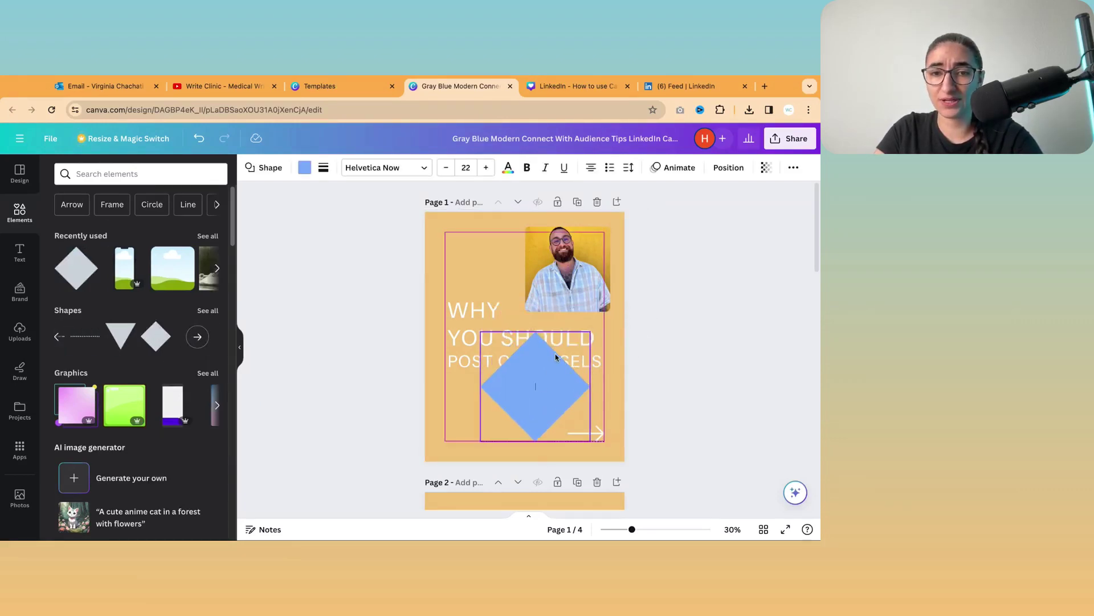
- Type 'Hass' inside the diamond and set its text size to 120
text(Hass)
double_click(538, 386)
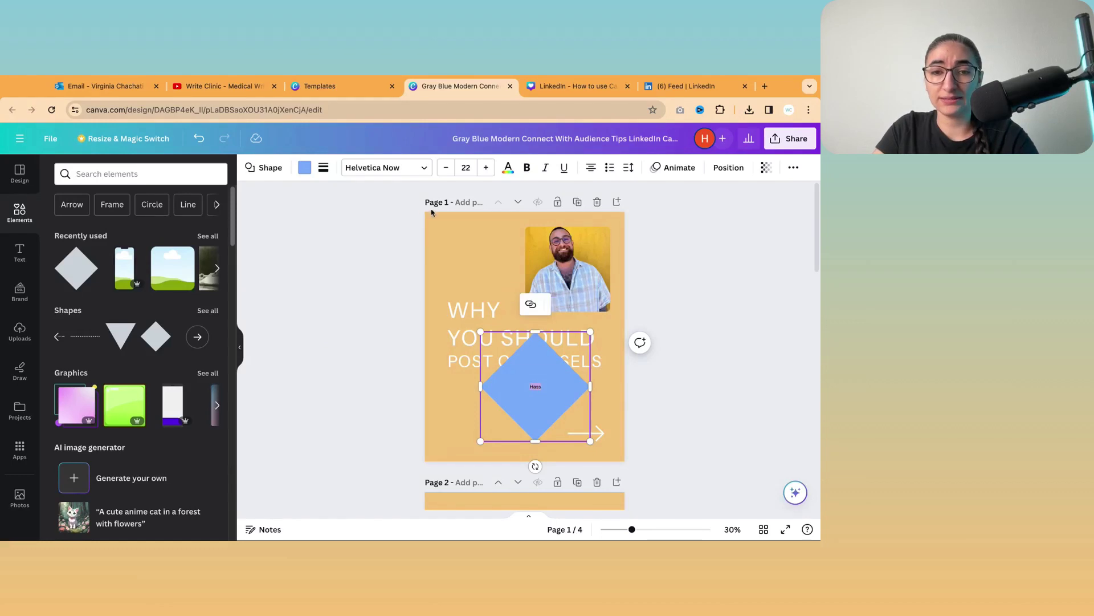
click(488, 168)
click(488, 167)
click(488, 167)
click(466, 167)
scroll(486, 312, down, 3)
click(496, 393)
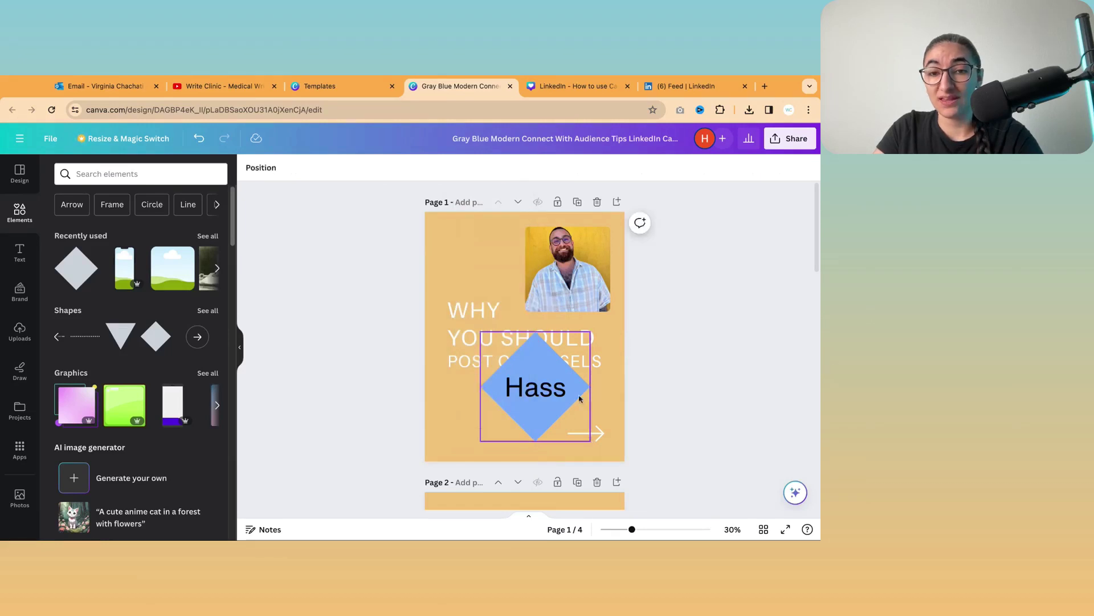
- Reposition and resize the diamond around the page, then delete it
drag(562, 399, 558, 404)
click(534, 322)
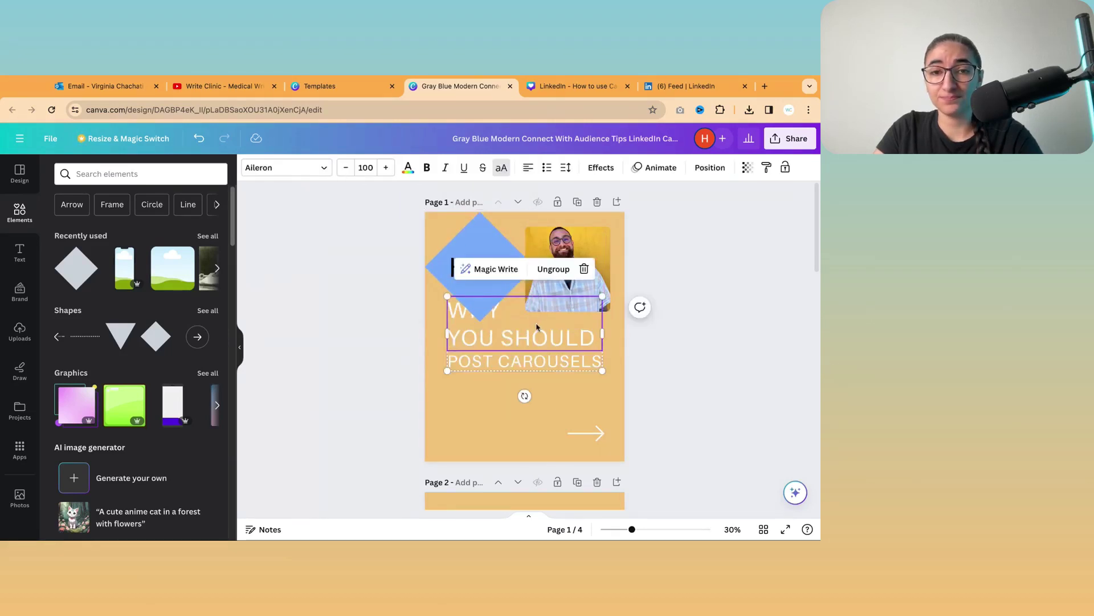
click(448, 268)
drag(537, 322, 535, 320)
drag(479, 237, 499, 370)
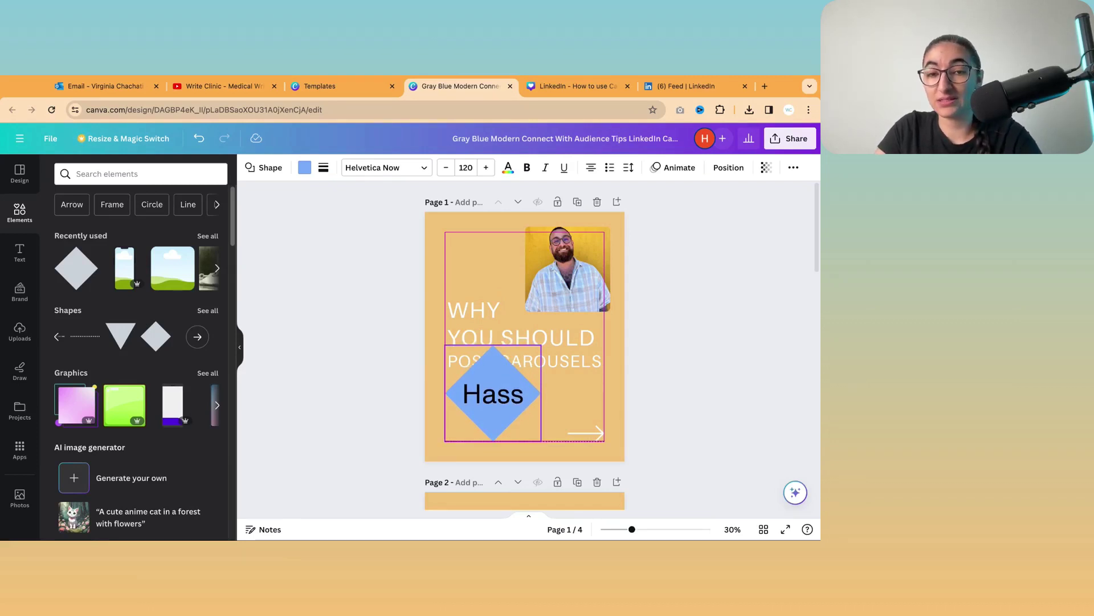
drag(493, 393, 489, 397)
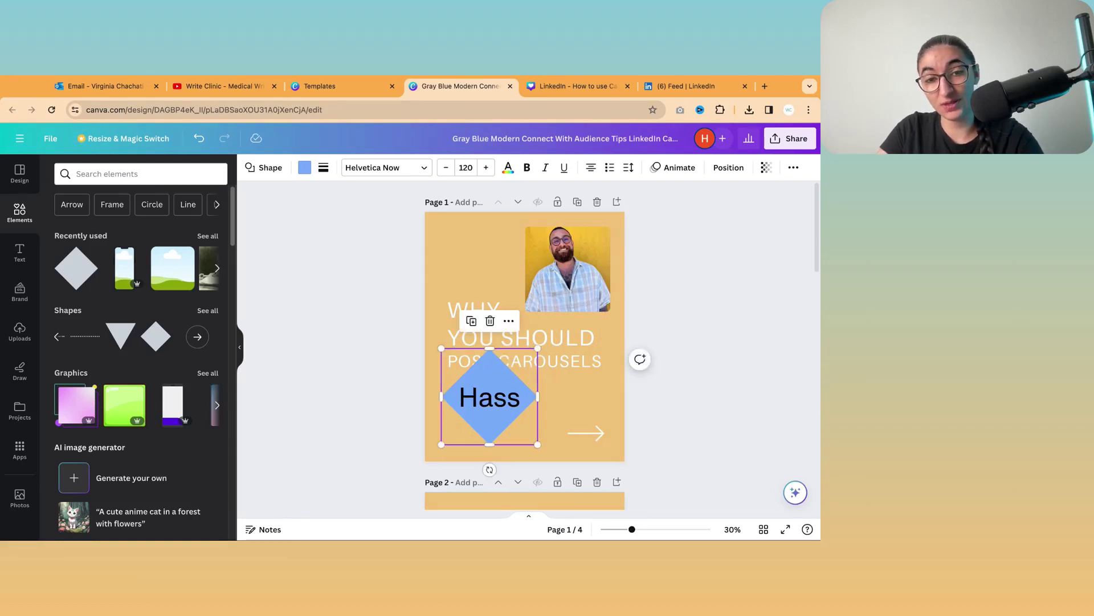
key(Delete)
- Drag the cover photo left until its right edge snaps to the title text
click(578, 247)
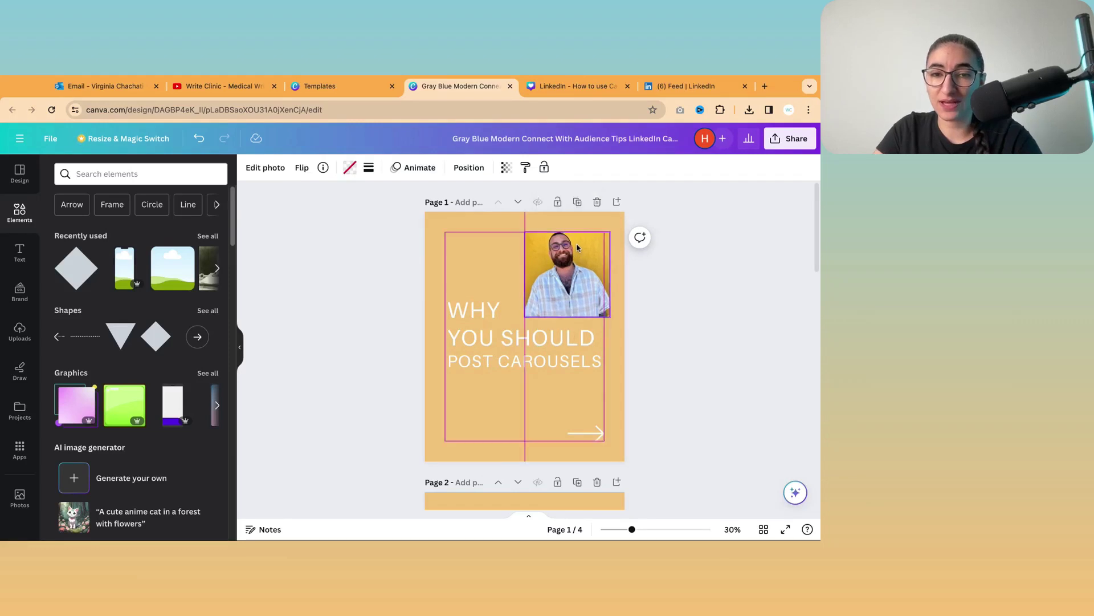
drag(577, 248, 577, 247)
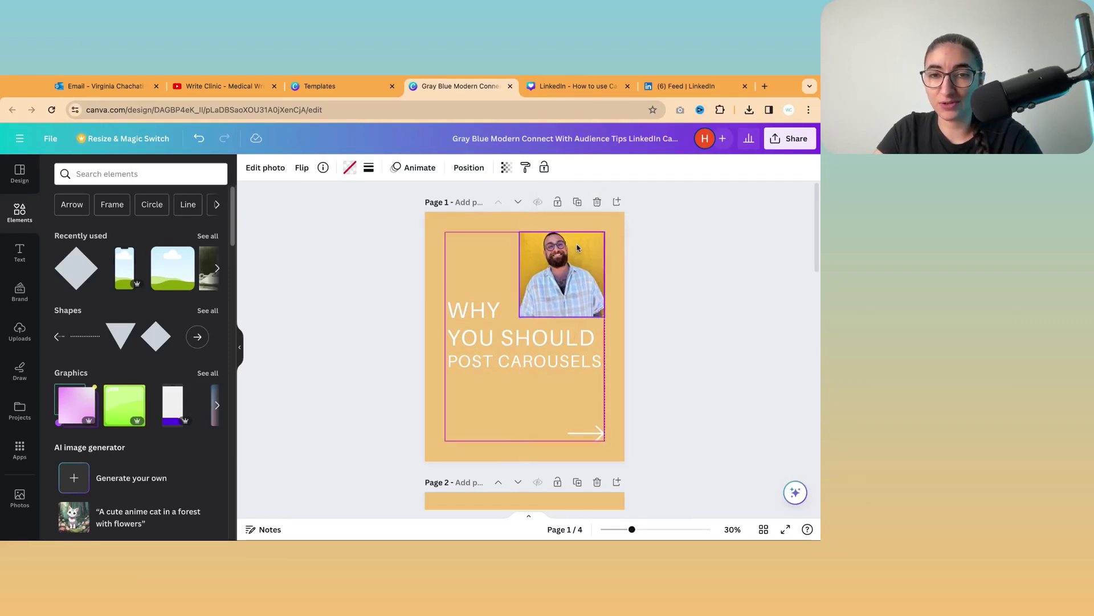
click(705, 320)
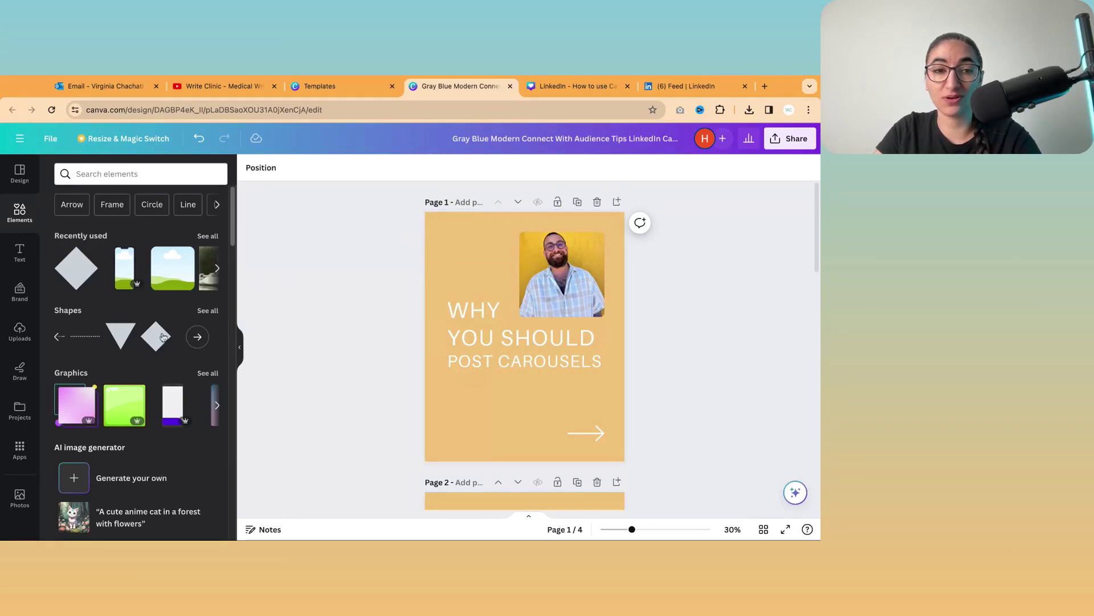
- Search elements for 'writing' and browse the matching graphics, photos, videos and audio
click(131, 177)
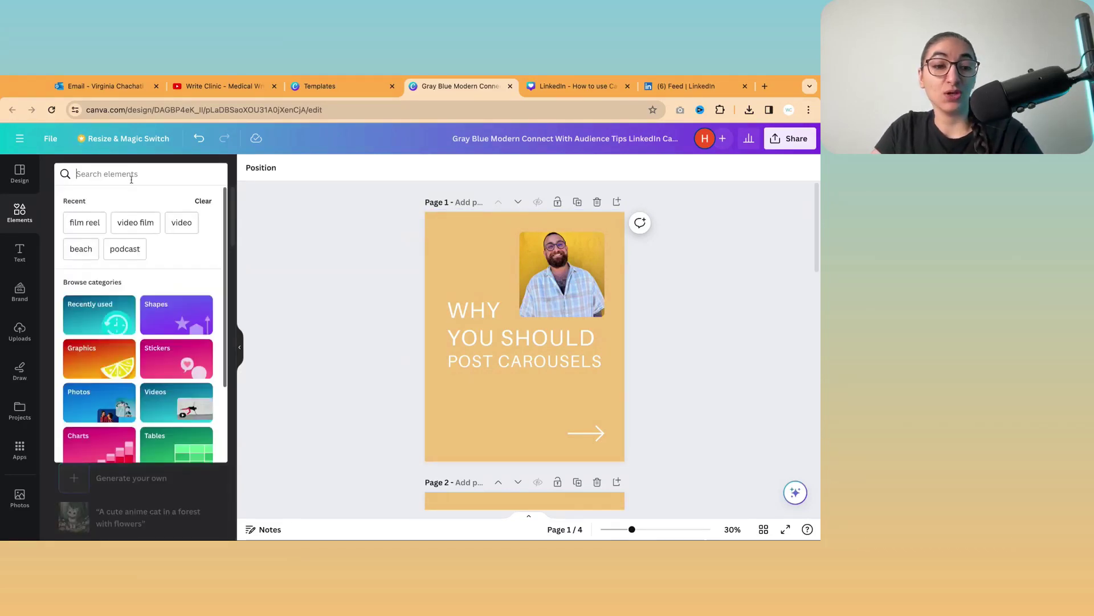
text(writing)
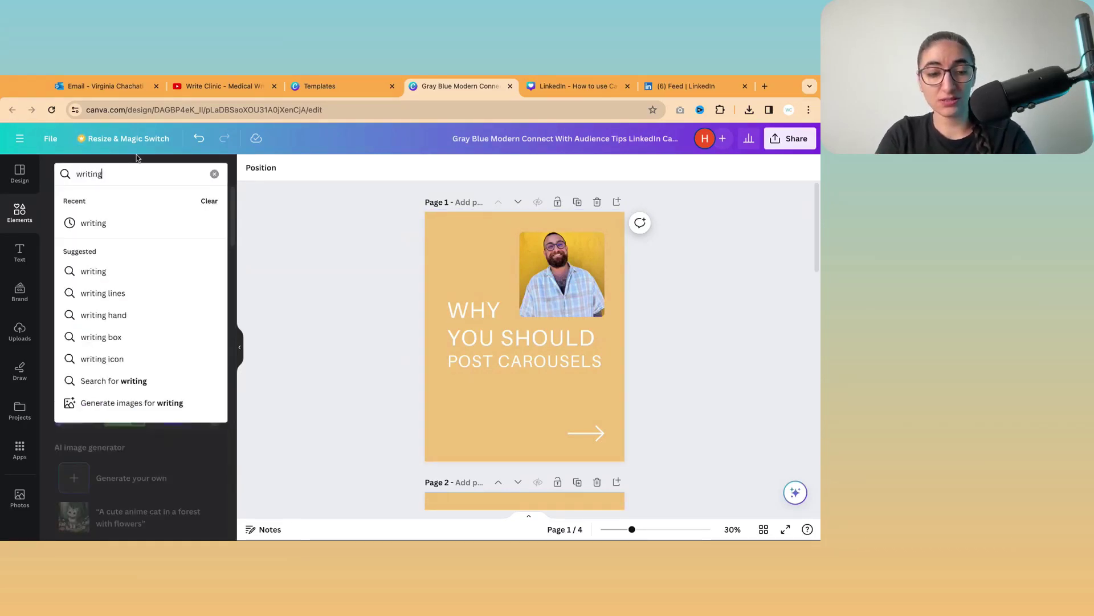
key(Return)
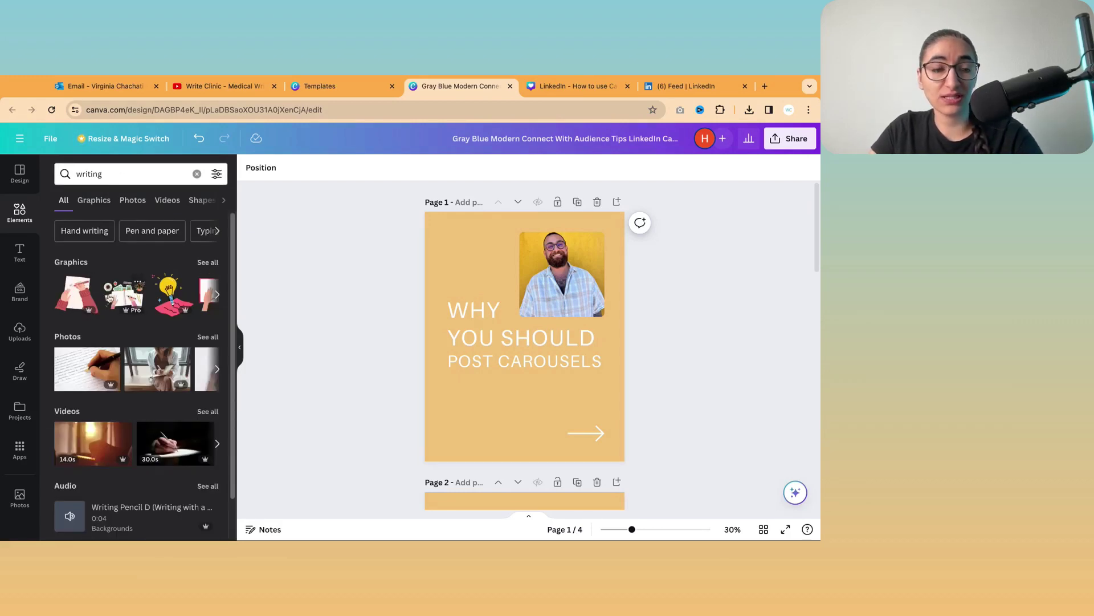
scroll(97, 422, down, 1)
scroll(100, 440, down, 2)
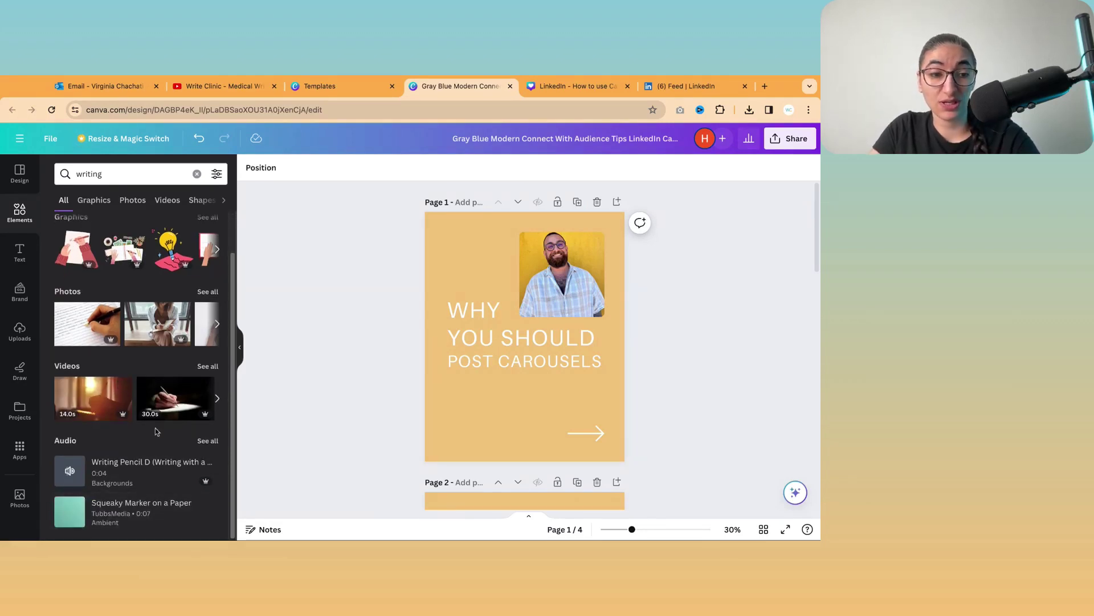
scroll(145, 511, up, 2)
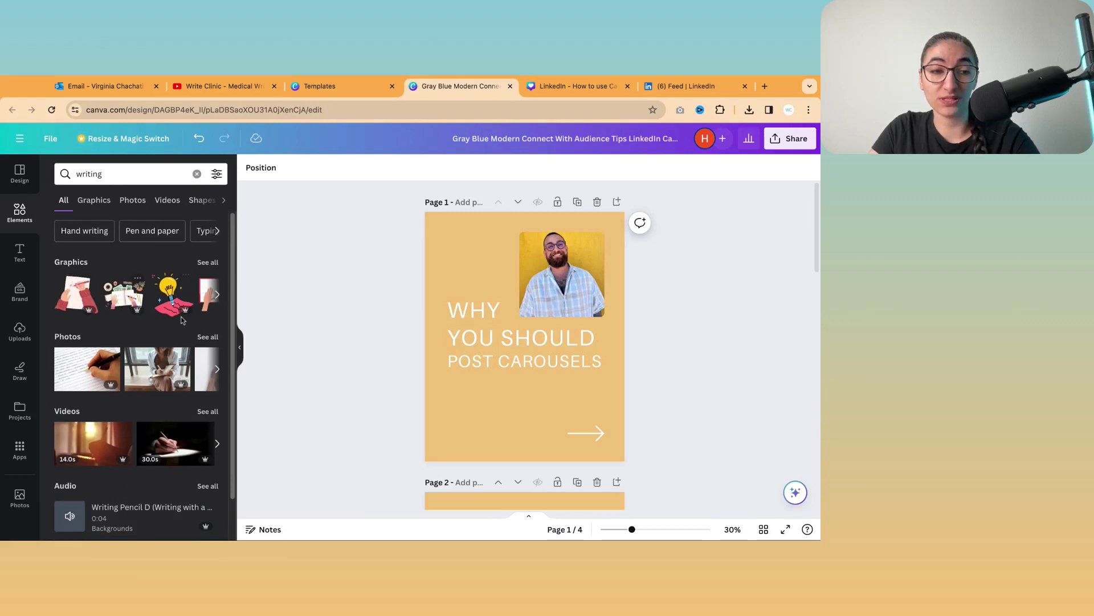
- Add the document-and-pencil writing graphic, shrunk and placed below the cover title
click(218, 295)
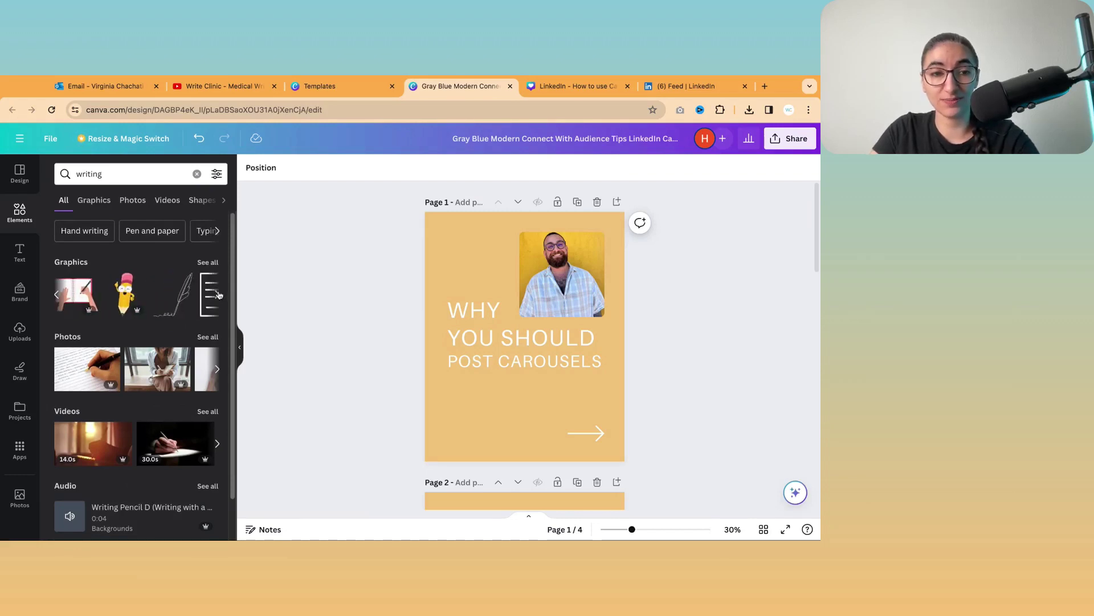
click(202, 314)
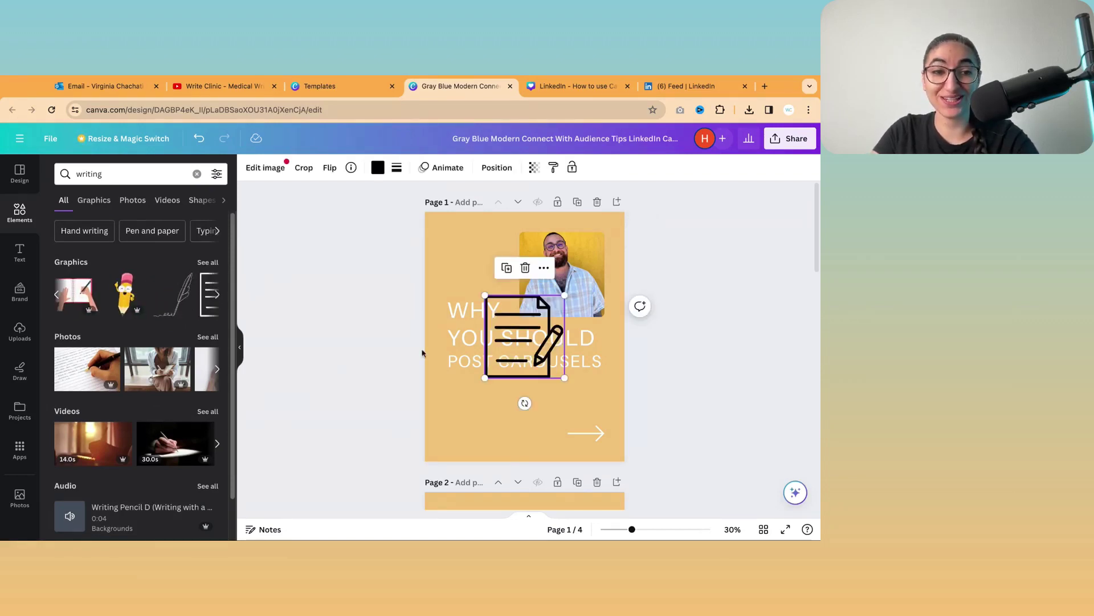
mouse_move(563, 377)
mouse_down()
mouse_move(542, 357)
mouse_move(518, 436)
mouse_move(522, 422)
mouse_up()
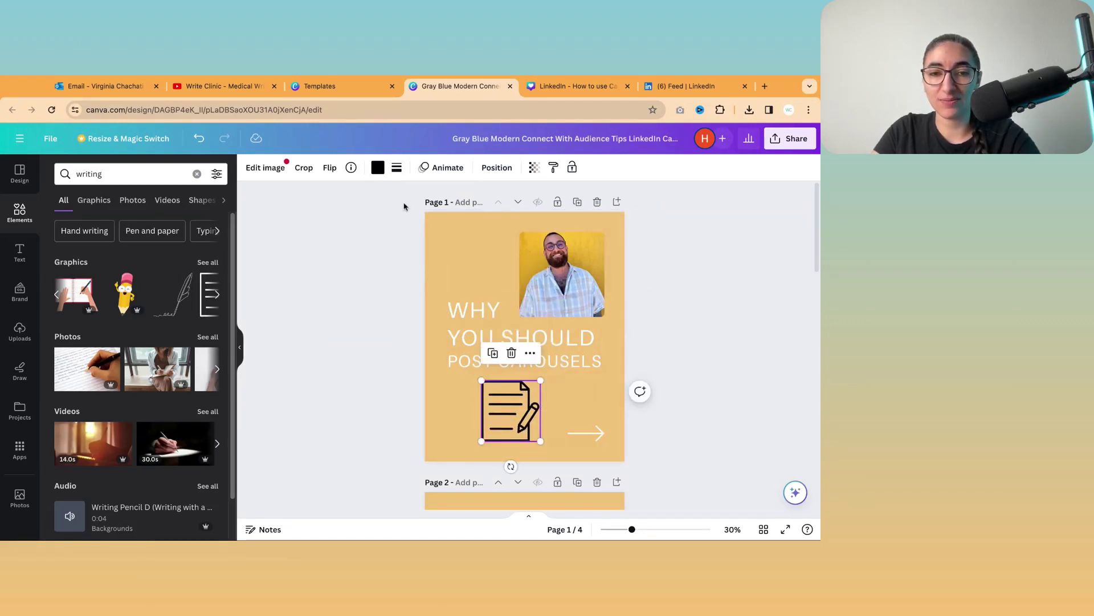
- Recolour the writing graphic dark brown and return to the 'writing' element results
click(378, 167)
scroll(118, 413, down, 3)
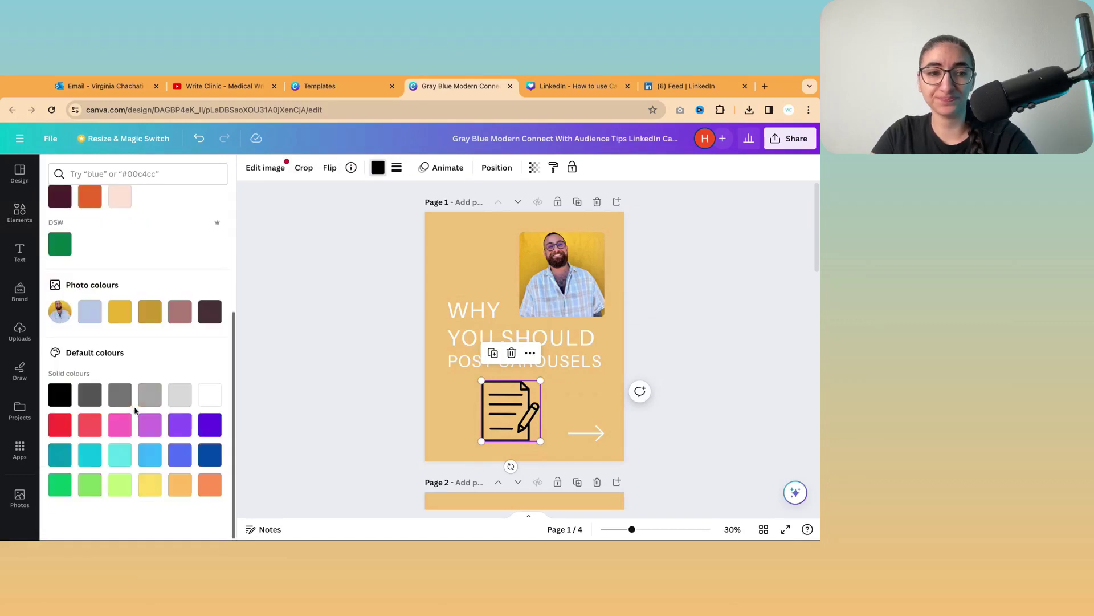
click(87, 314)
click(210, 315)
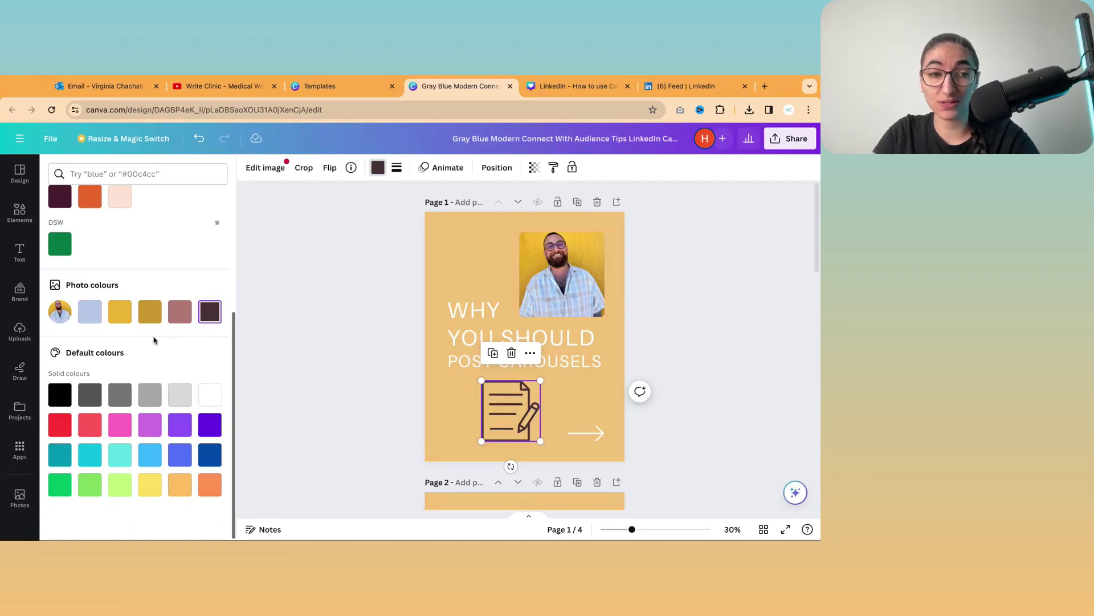
key(Escape)
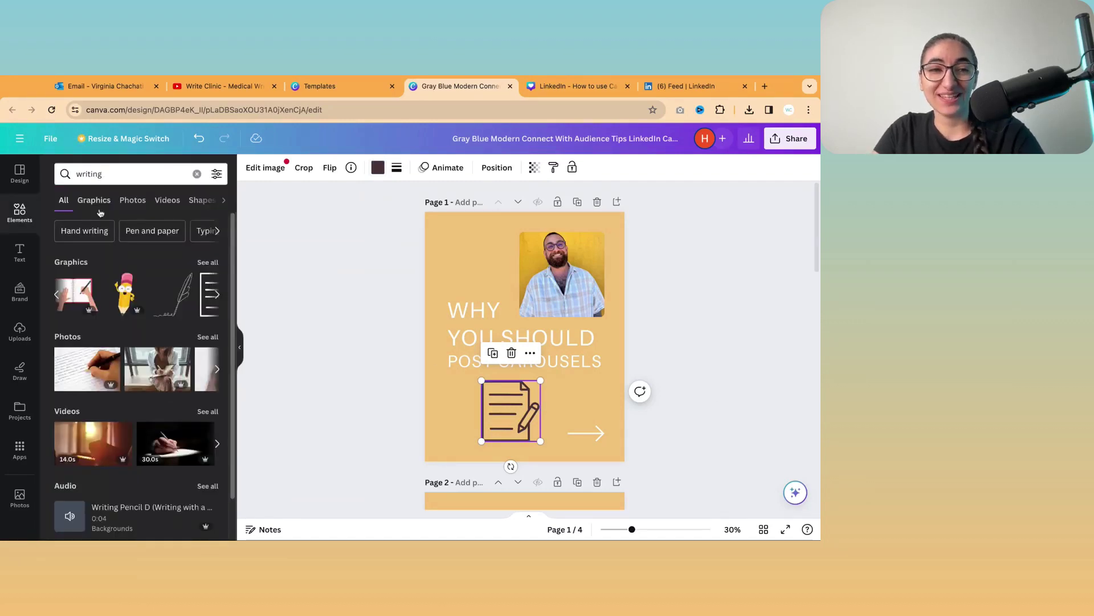
scroll(108, 342, down, 2)
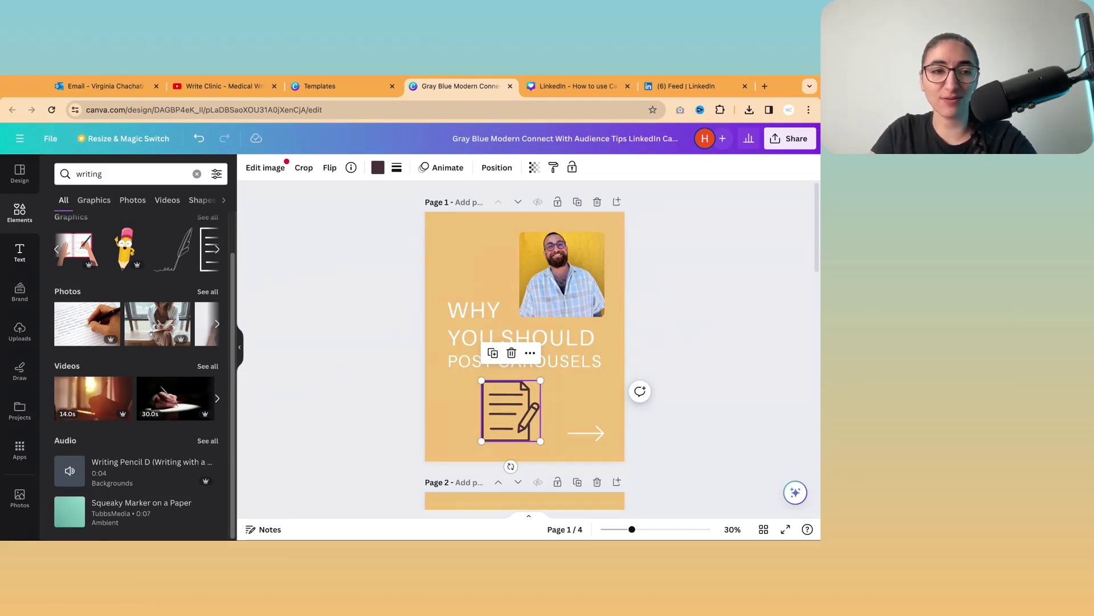
- Browse the Text panel's font combinations while bringing page 4 into view
click(19, 253)
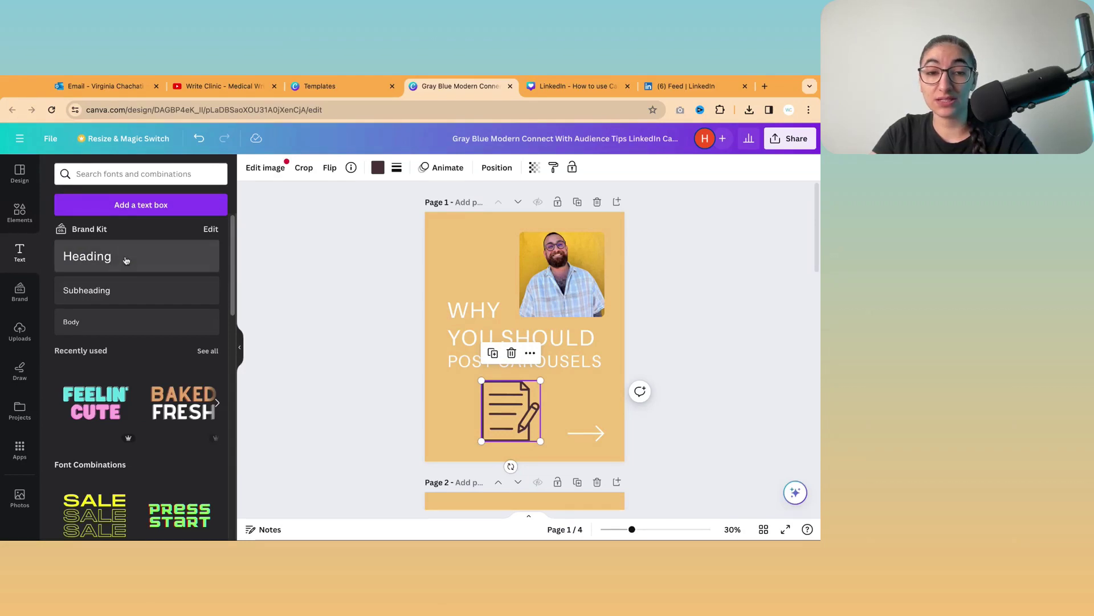
scroll(176, 387, down, 2)
scroll(175, 386, down, 1)
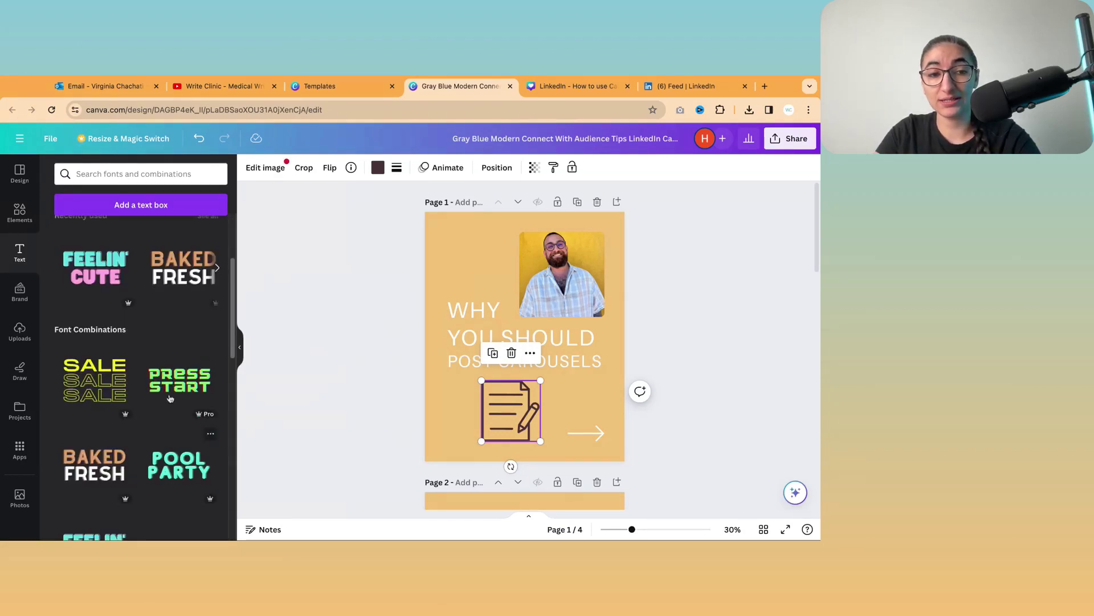
scroll(193, 321, down, 5)
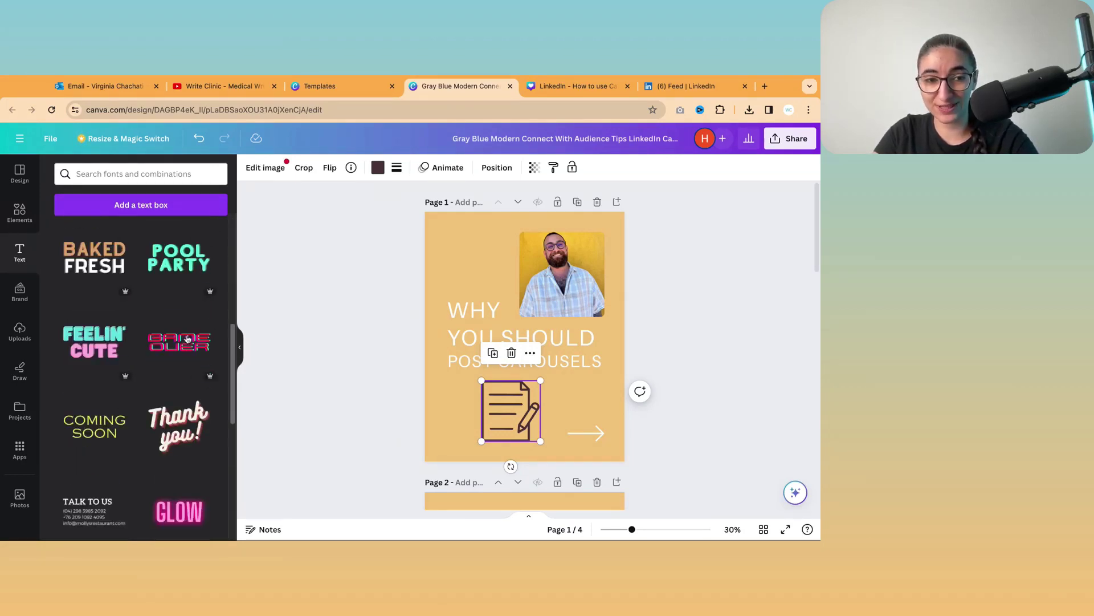
scroll(165, 367, down, 5)
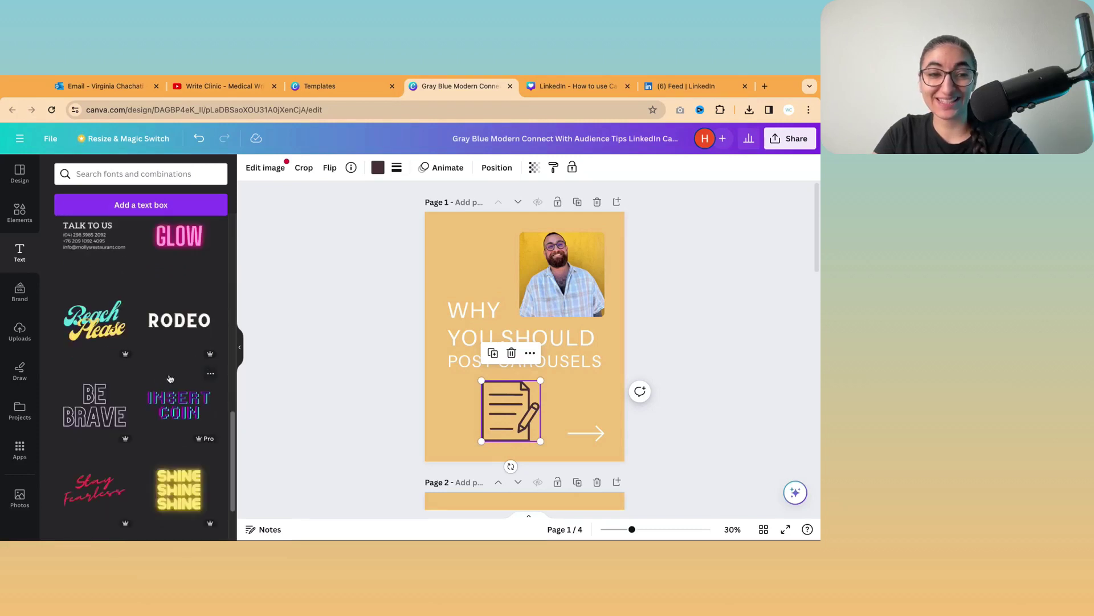
scroll(191, 392, up, 2)
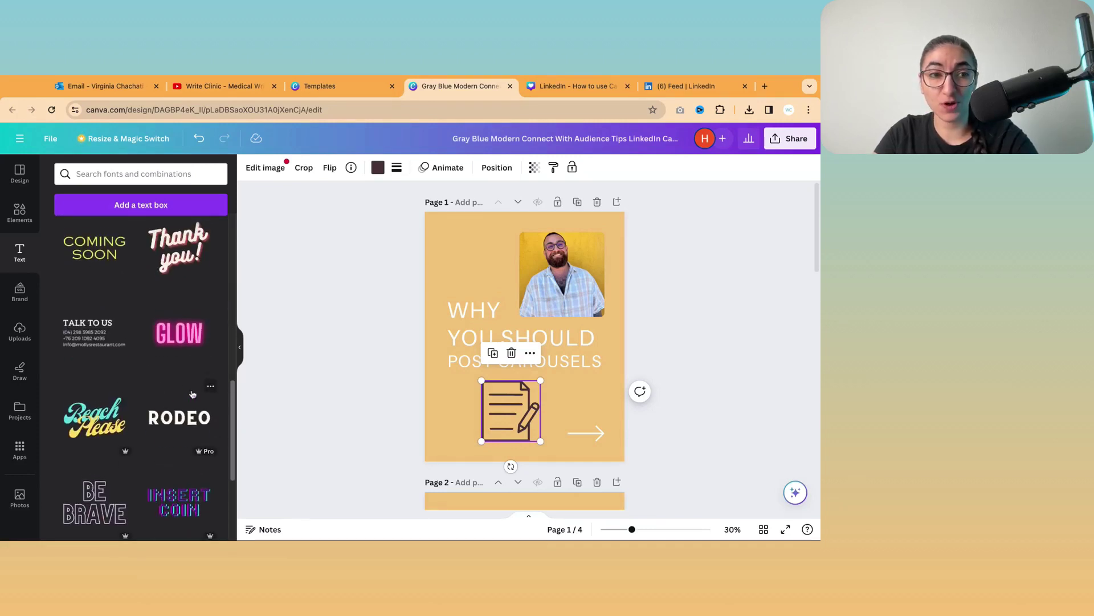
scroll(192, 393, up, 5)
scroll(142, 409, down, 6)
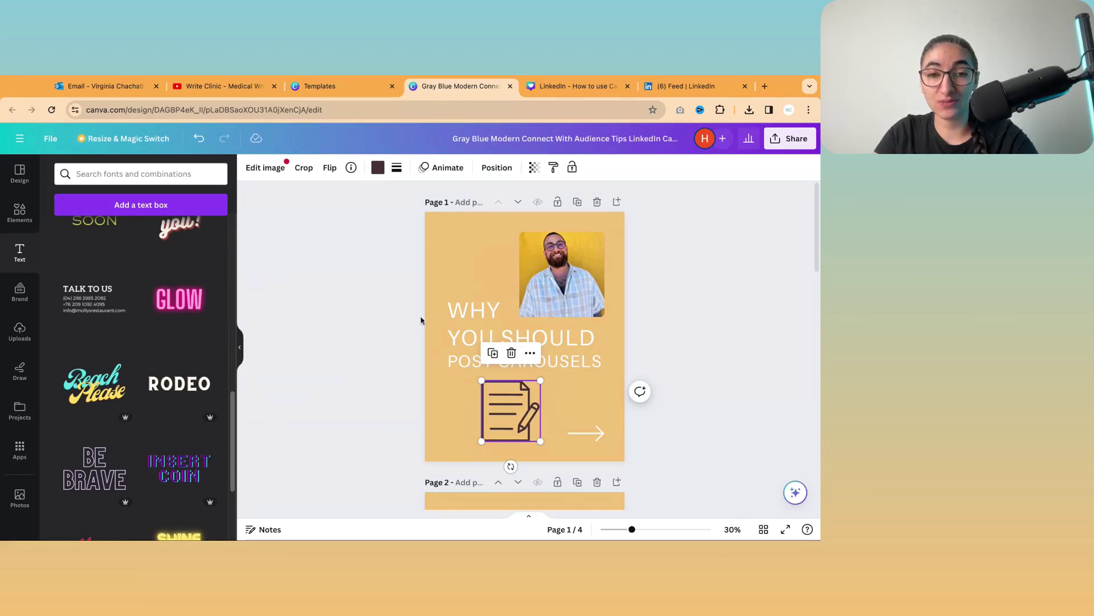
scroll(511, 385, down, 15)
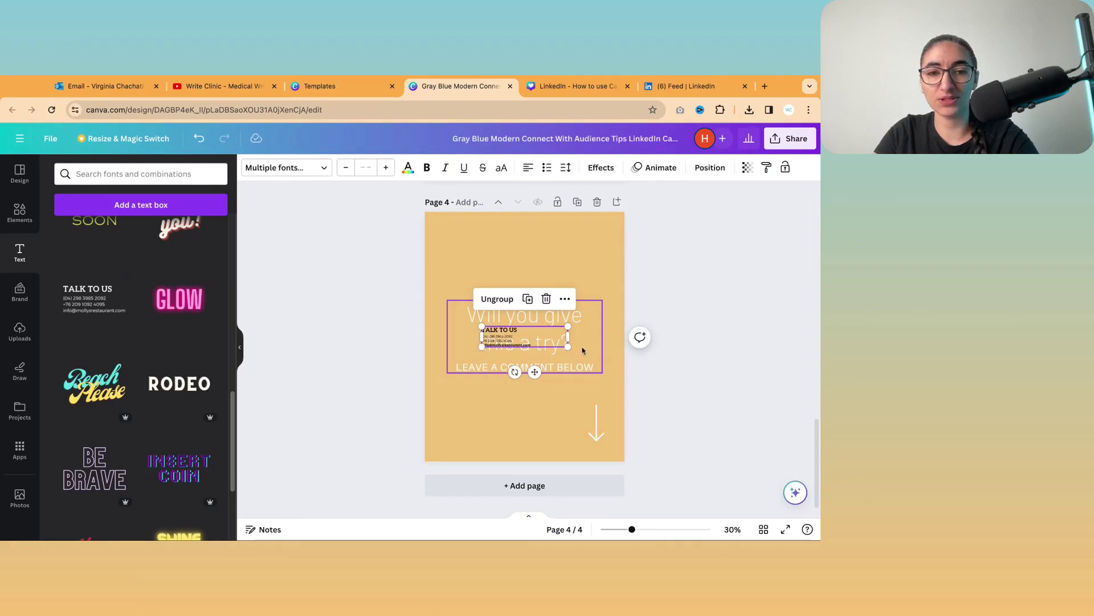
- Enlarge the TALK TO US contact block and move it to page 4's top-left
drag(572, 350, 720, 383)
drag(559, 336, 520, 242)
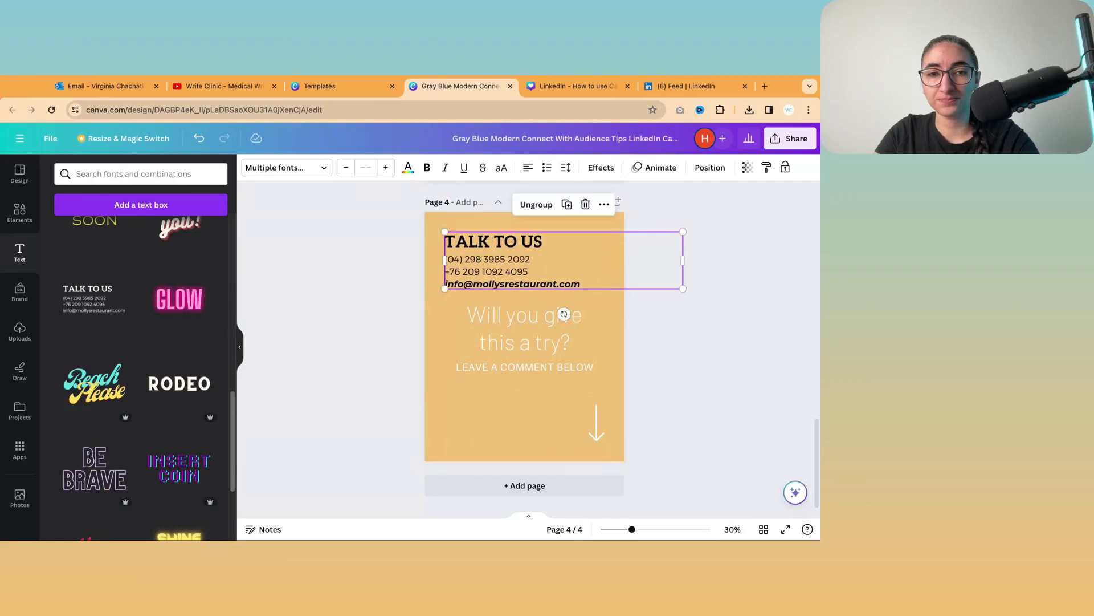
click(510, 254)
- Retitle the contact block's heading from TALK TO US to 'CONTACT ME'
click(543, 242)
double_click(542, 242)
text(CONTACT ME)
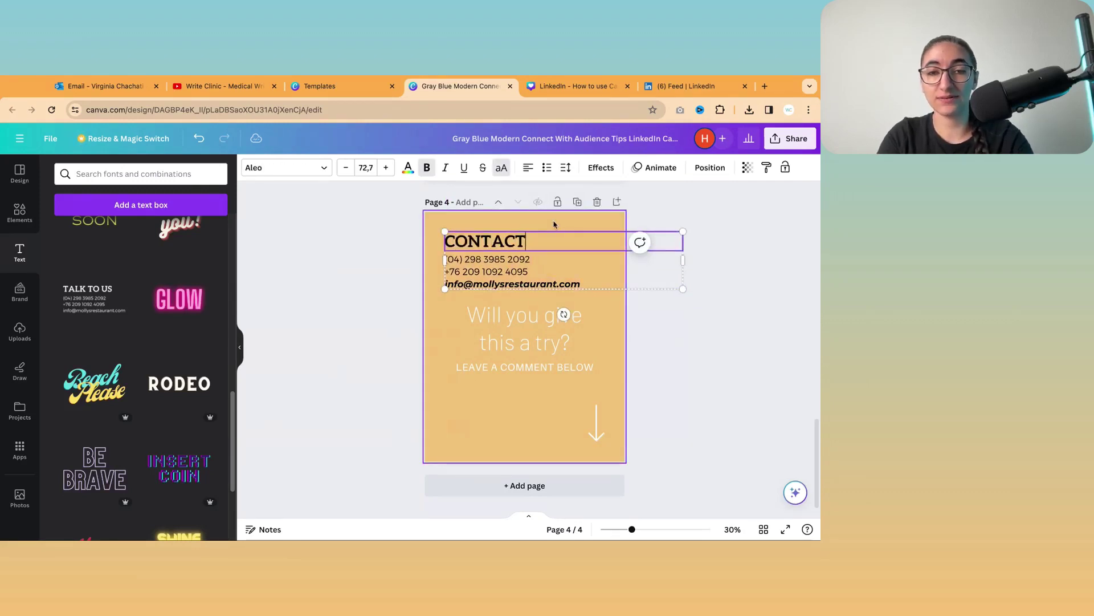
click(562, 265)
click(264, 320)
scroll(111, 346, down, 2)
scroll(111, 346, down, 6)
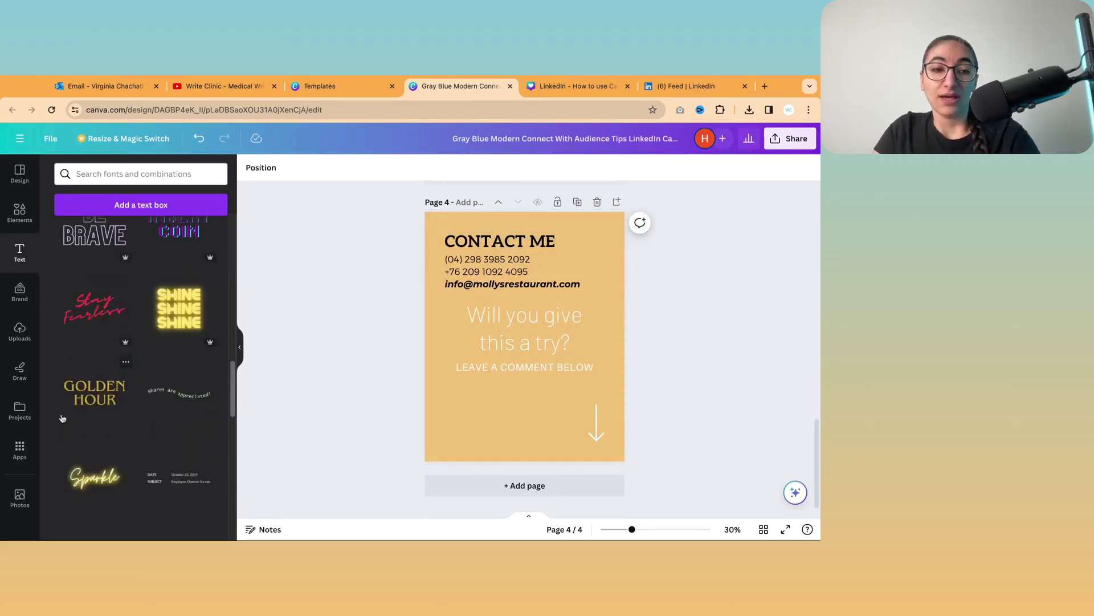
- Open the Brand Kit and look at its colour palettes and logos sections without changes
click(20, 289)
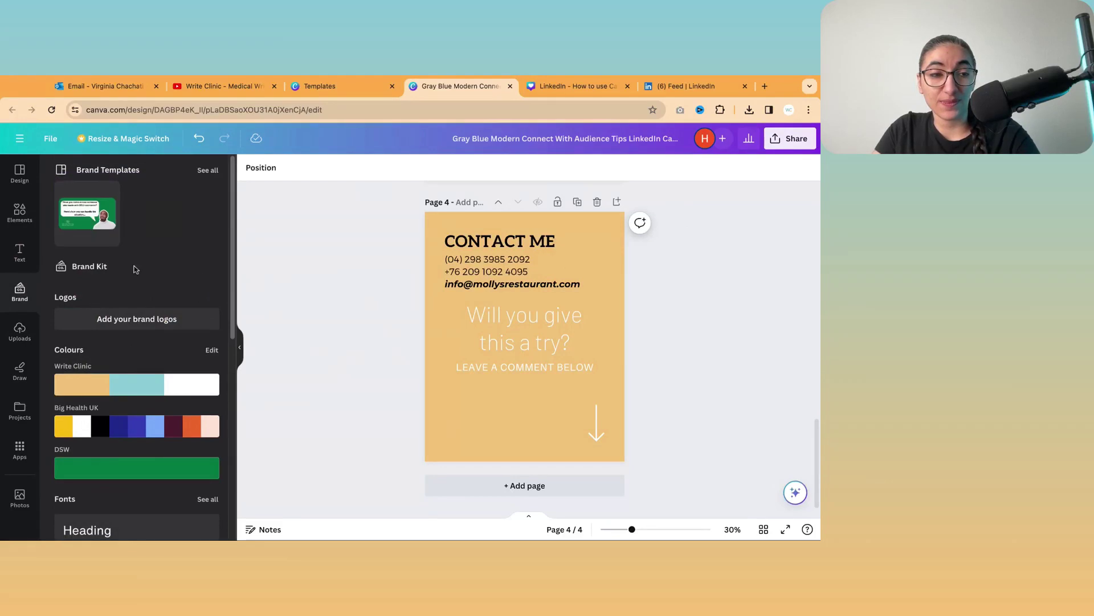
mouse_move(116, 385)
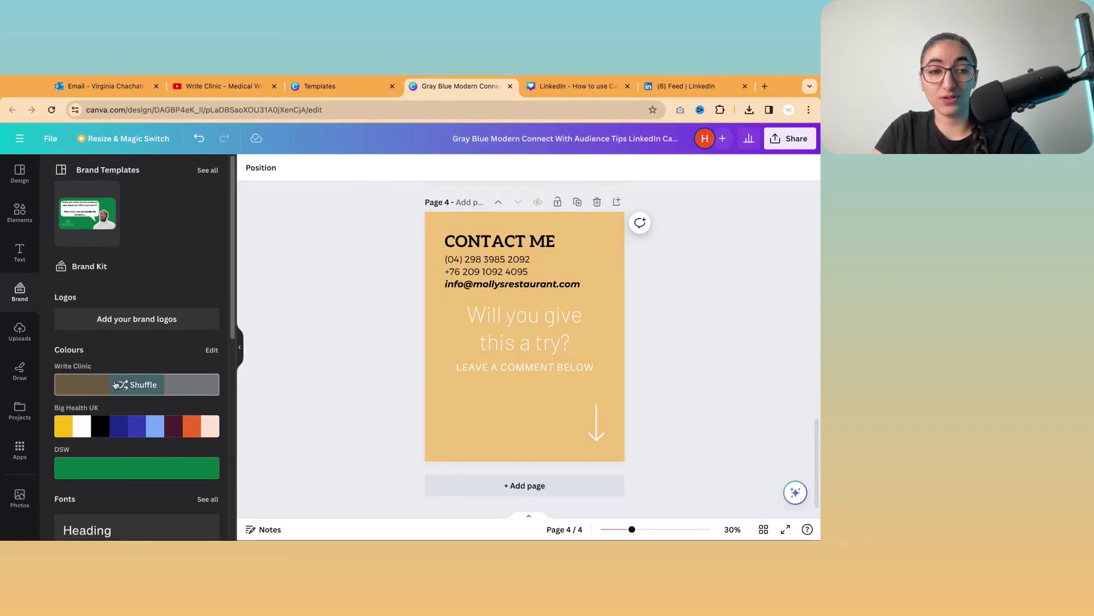
click(212, 350)
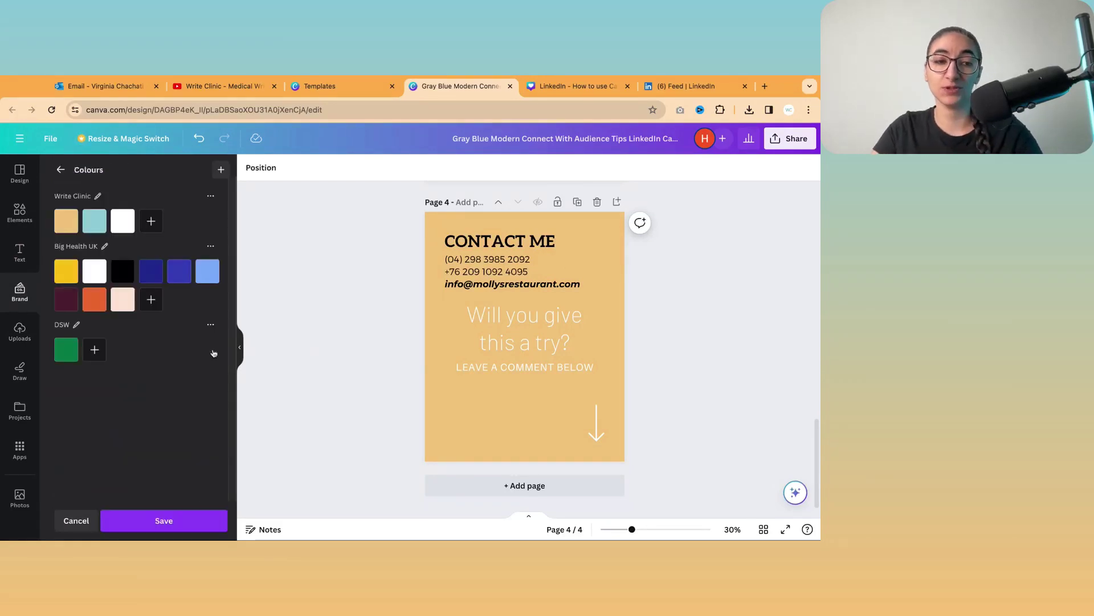
click(61, 169)
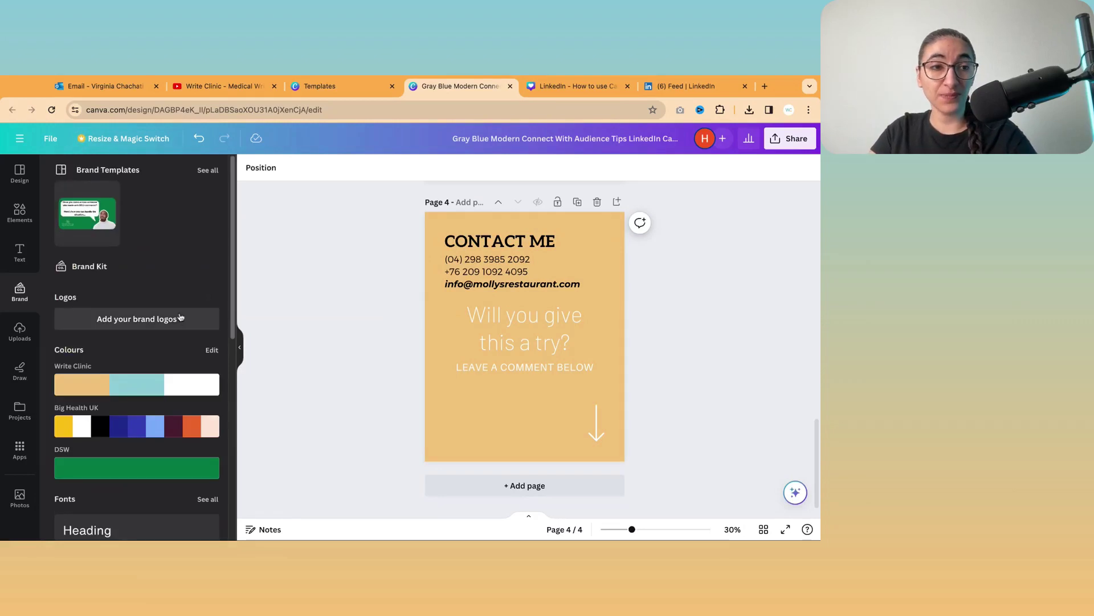
click(140, 322)
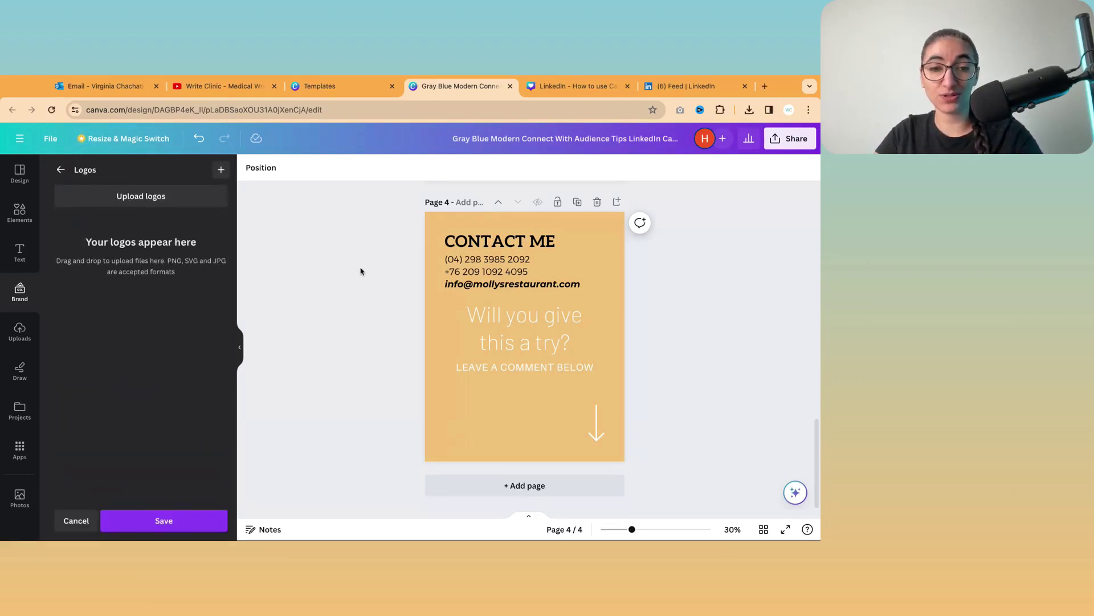
click(60, 170)
scroll(159, 345, down, 7)
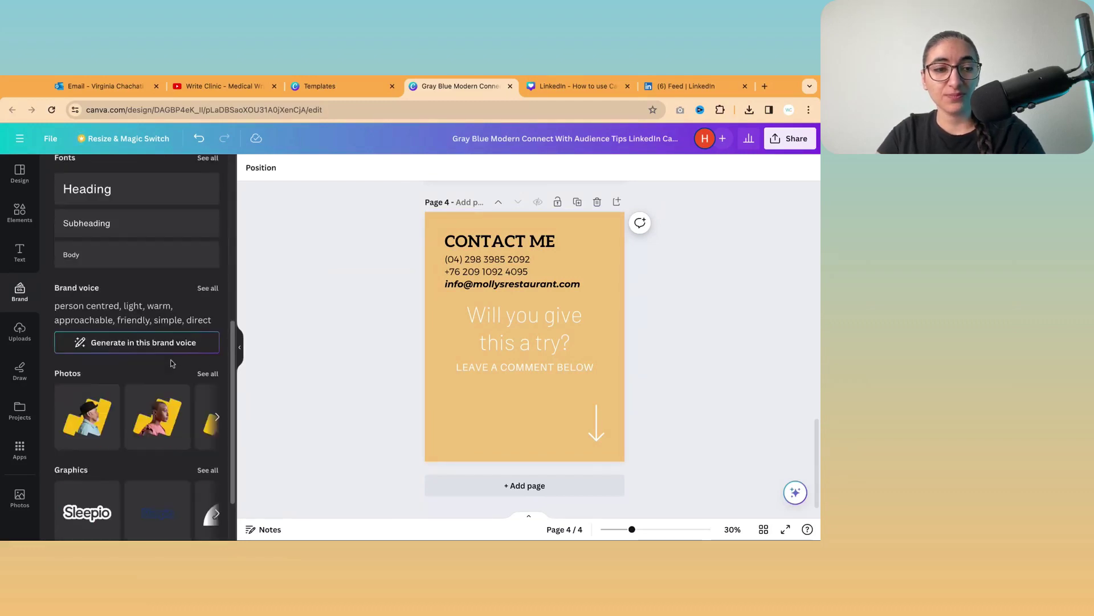
scroll(161, 348, up, 2)
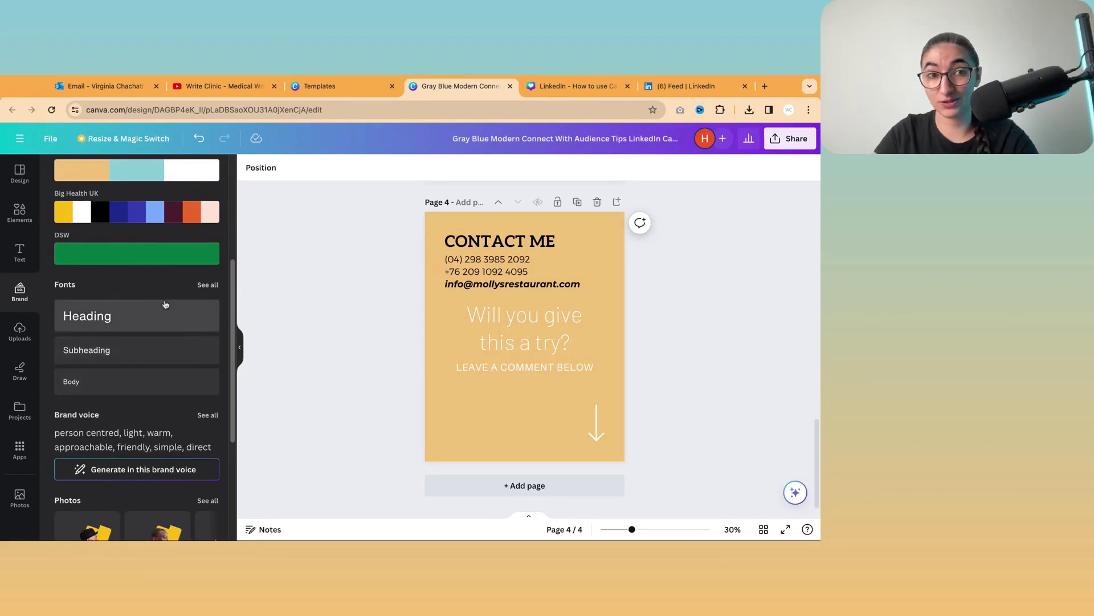
- Check the Uploads library's upload-source options, then bring up the Draw pens and eraser
click(20, 332)
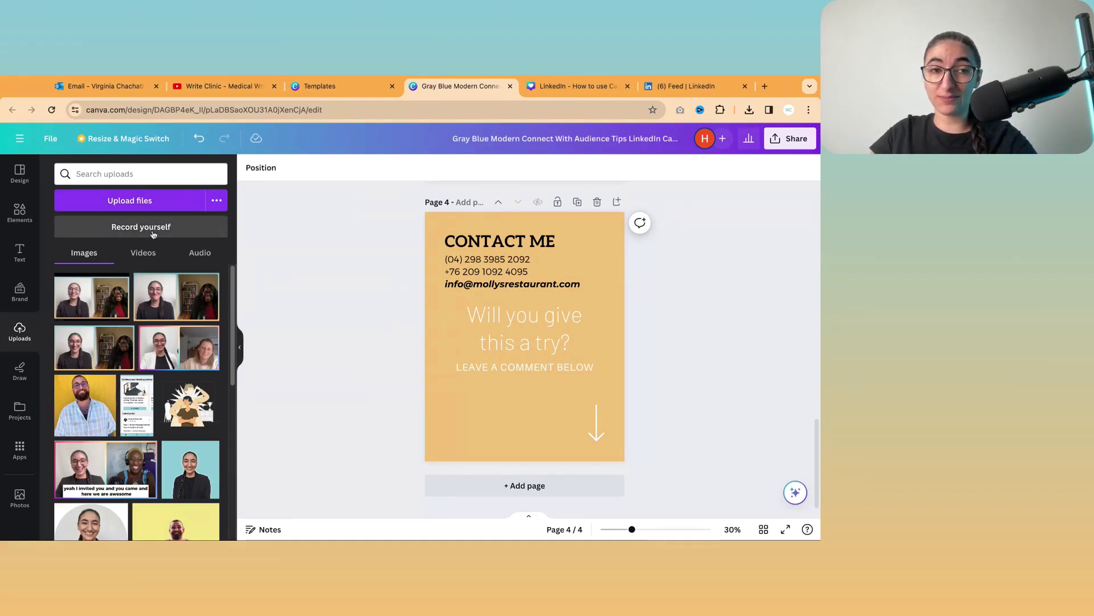
click(217, 201)
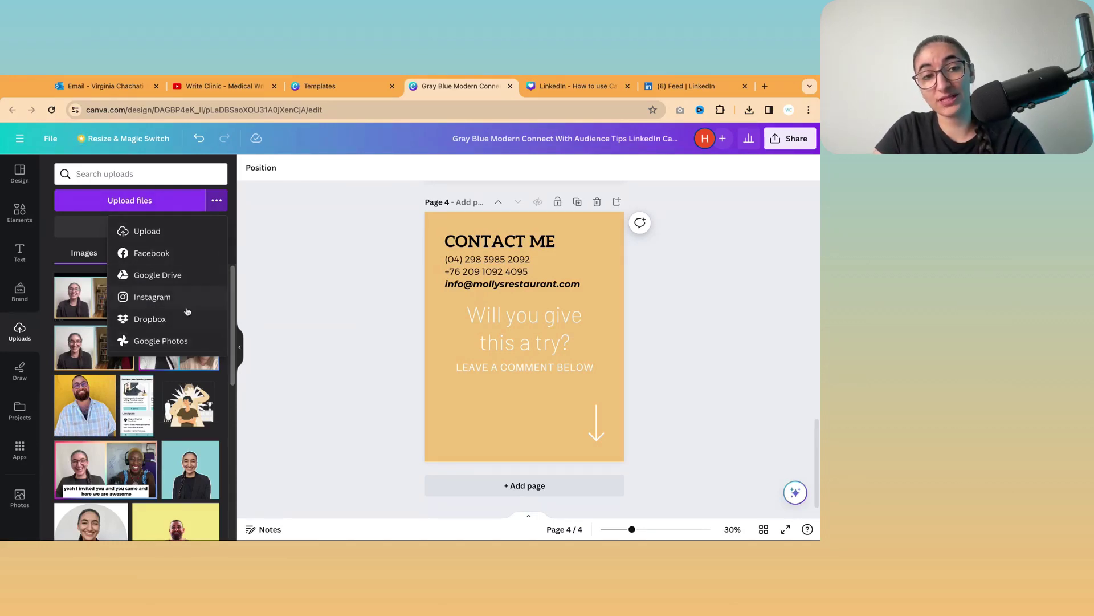
click(231, 319)
click(216, 203)
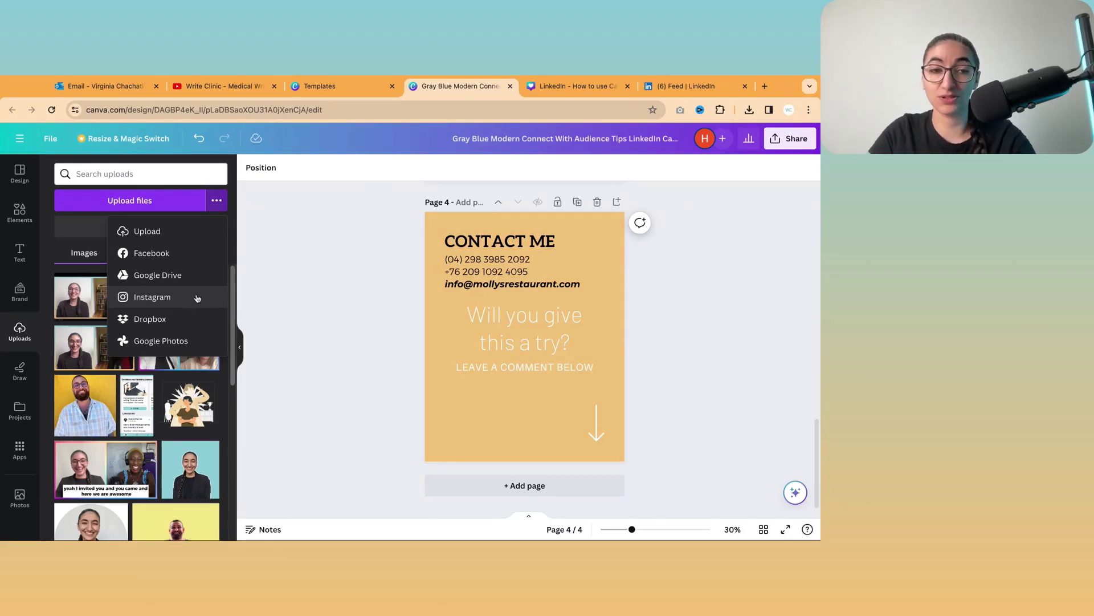
click(233, 294)
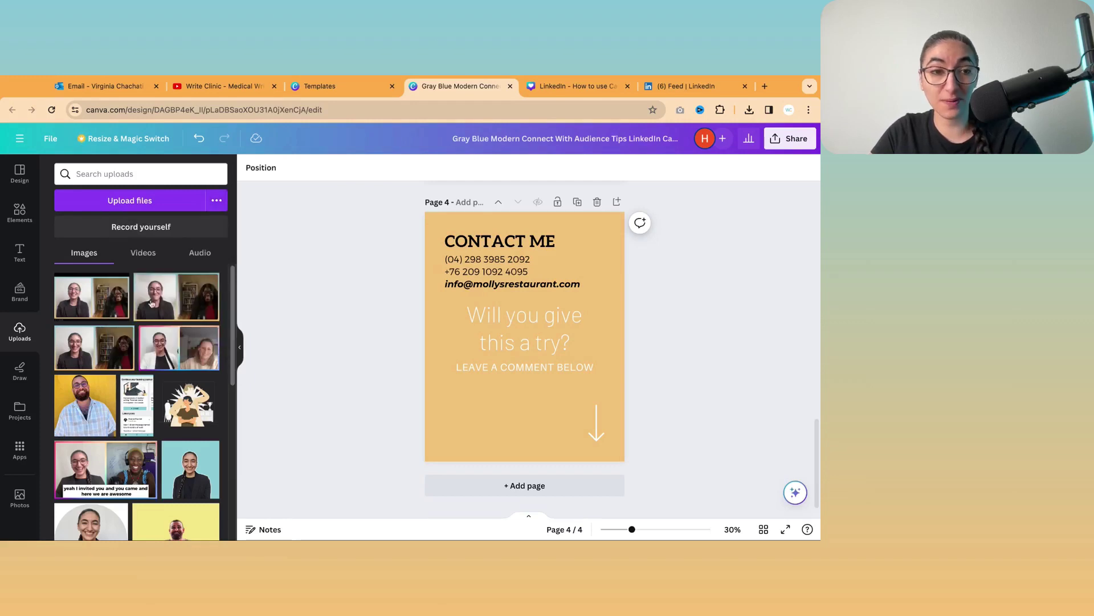
click(20, 370)
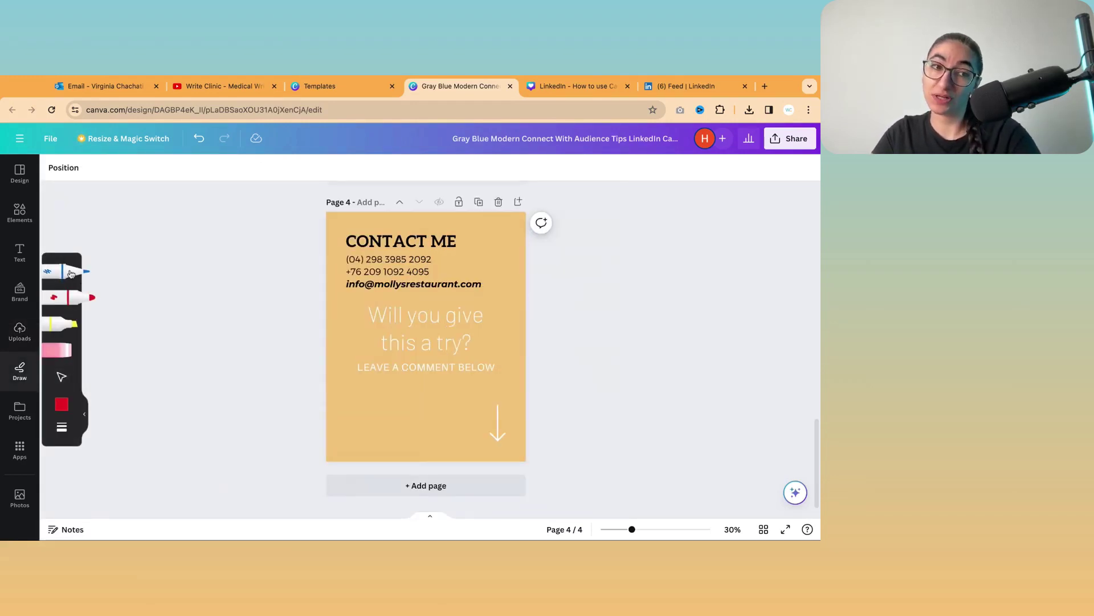
click(64, 271)
click(62, 297)
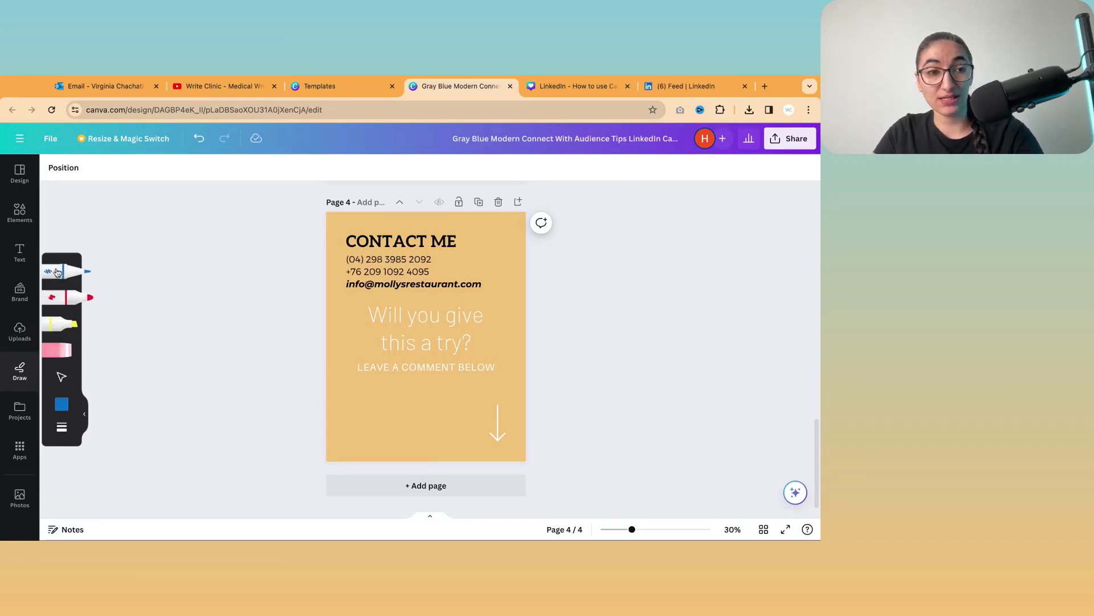
click(58, 324)
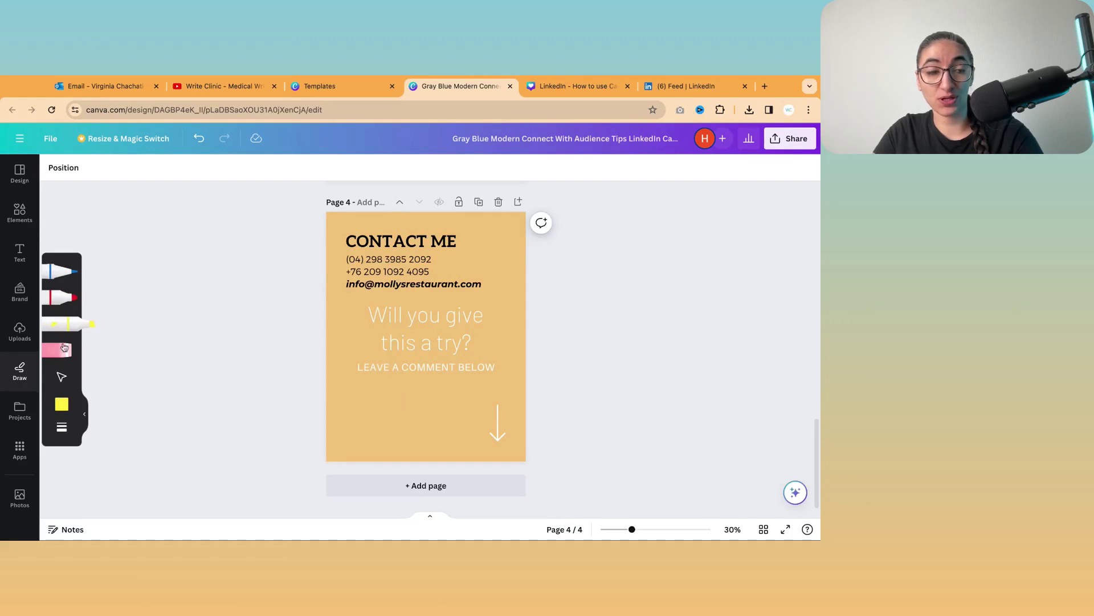
click(60, 350)
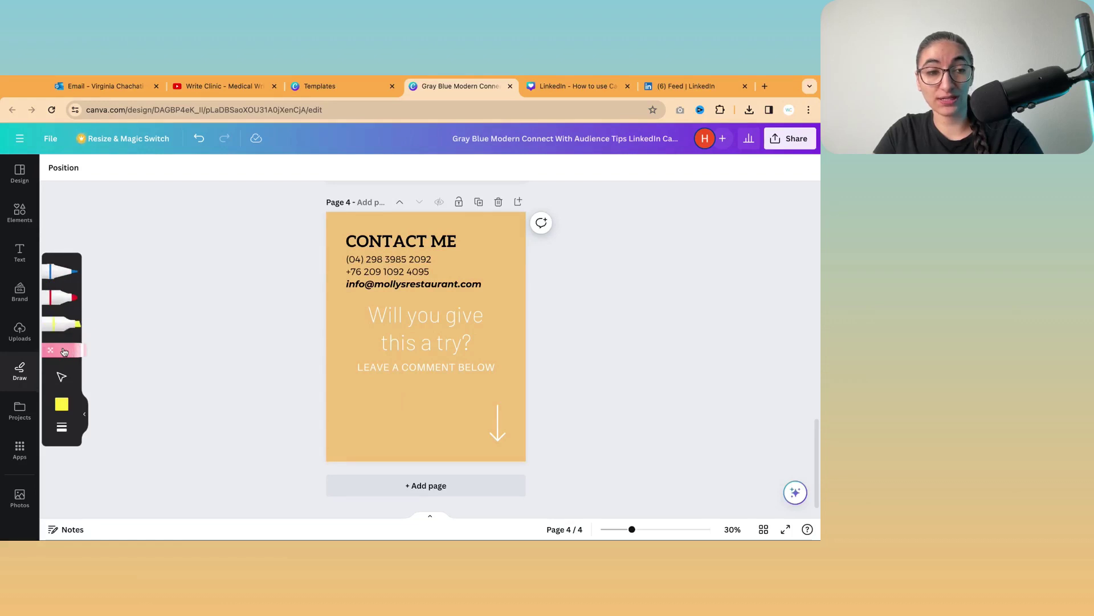
click(63, 429)
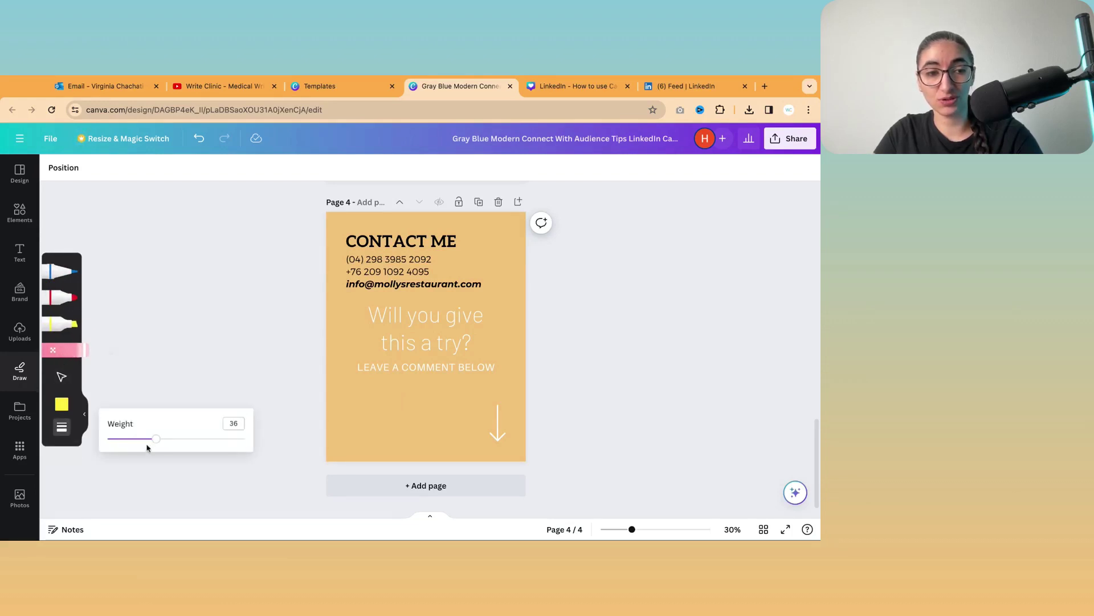
drag(156, 439, 179, 439)
click(66, 298)
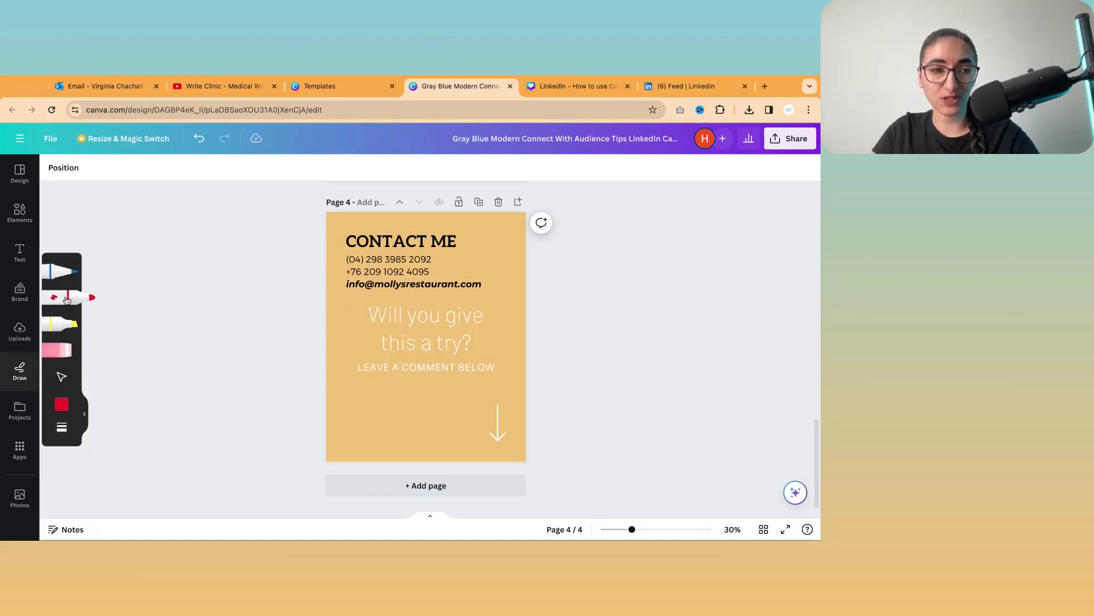
click(61, 427)
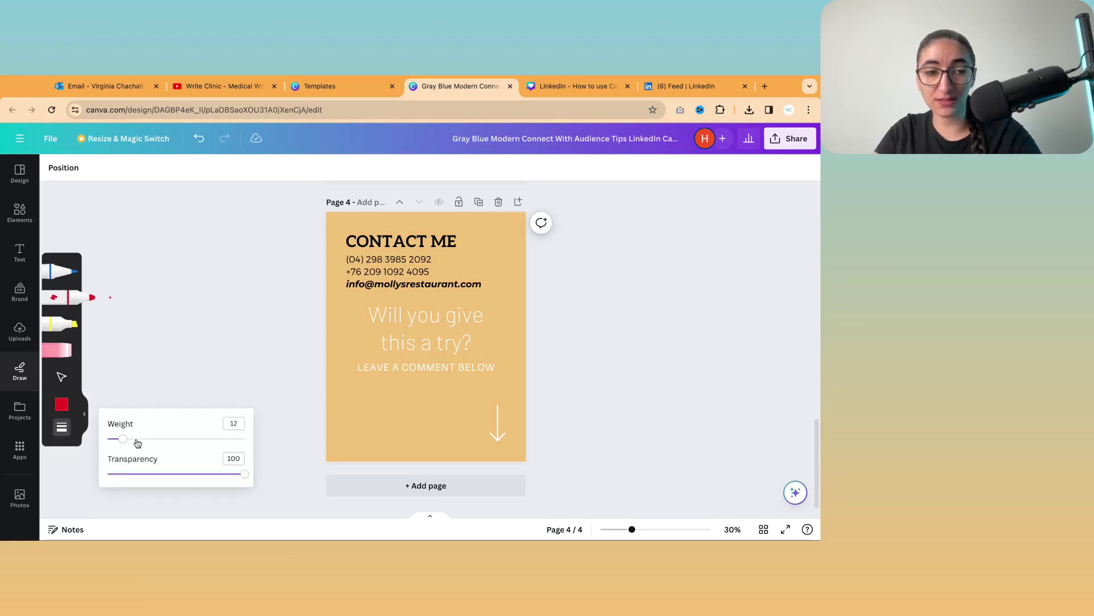
drag(126, 443, 200, 439)
drag(244, 474, 164, 474)
mouse_move(360, 407)
mouse_down()
mouse_move(381, 397)
mouse_move(454, 403)
mouse_move(482, 376)
mouse_move(372, 367)
mouse_move(368, 354)
mouse_move(463, 341)
mouse_move(471, 318)
mouse_move(366, 312)
mouse_up()
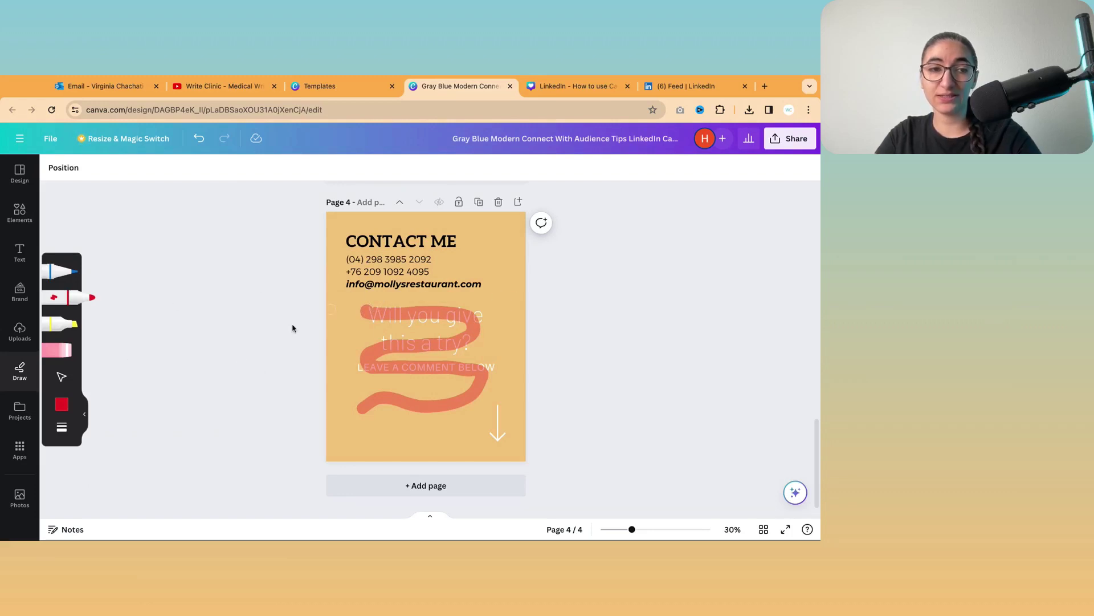
click(61, 376)
click(433, 390)
mouse_move(458, 394)
mouse_down()
mouse_move(452, 419)
mouse_move(448, 334)
mouse_move(468, 378)
mouse_move(450, 379)
mouse_move(459, 397)
mouse_up()
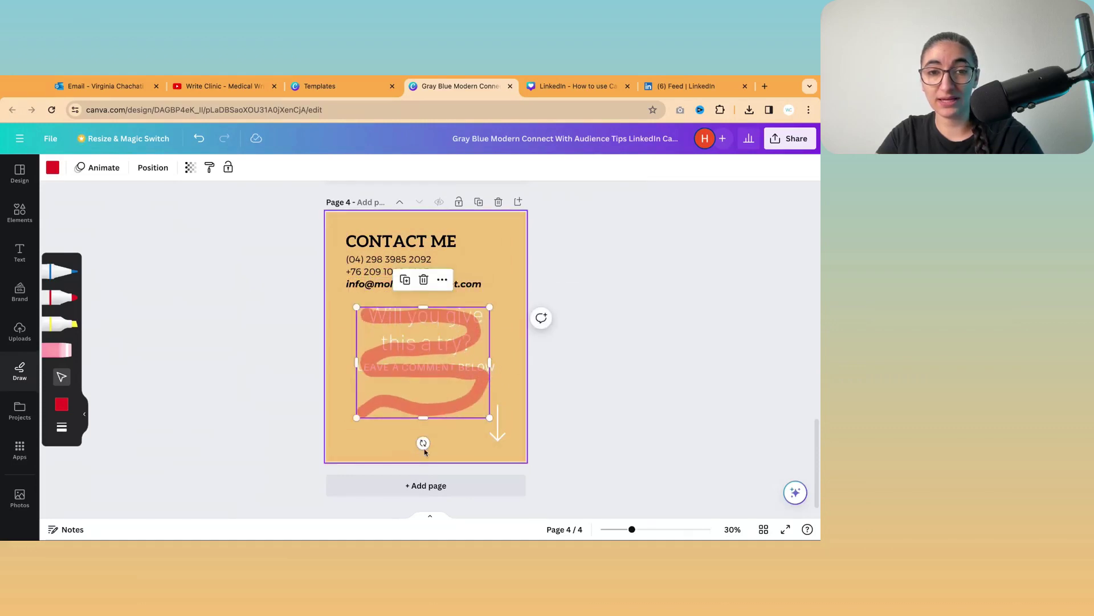
mouse_move(423, 443)
mouse_down()
mouse_move(497, 394)
mouse_move(493, 377)
mouse_up()
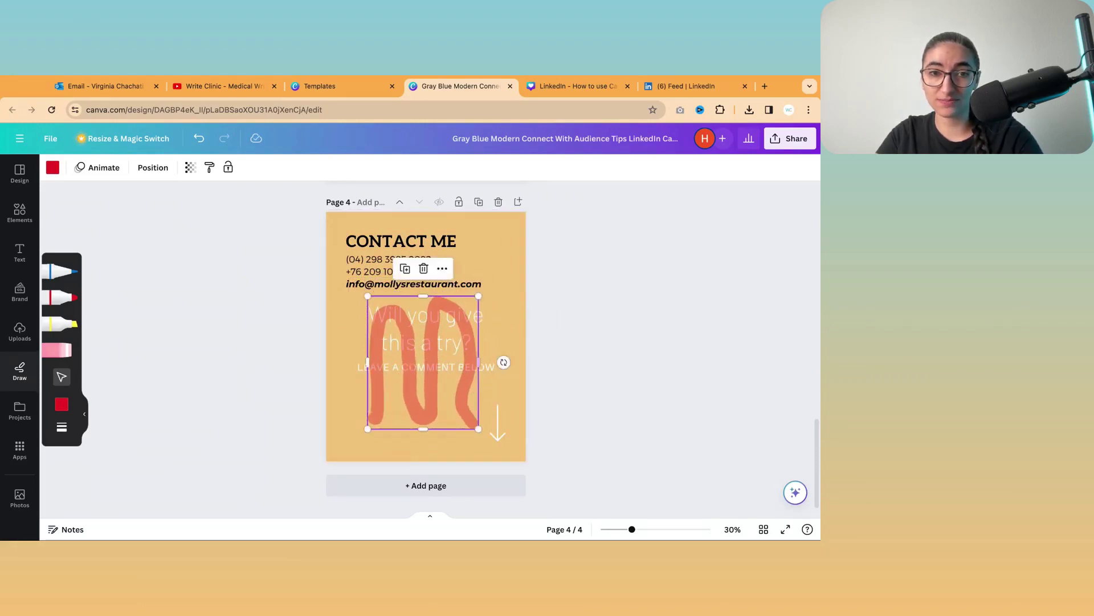
click(53, 167)
click(150, 233)
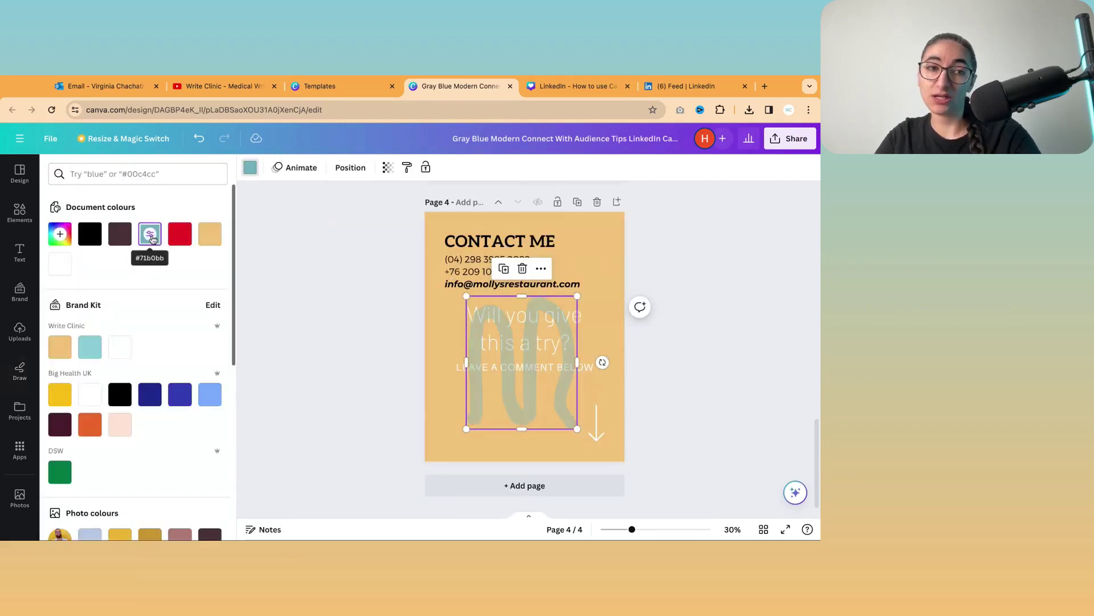
click(667, 323)
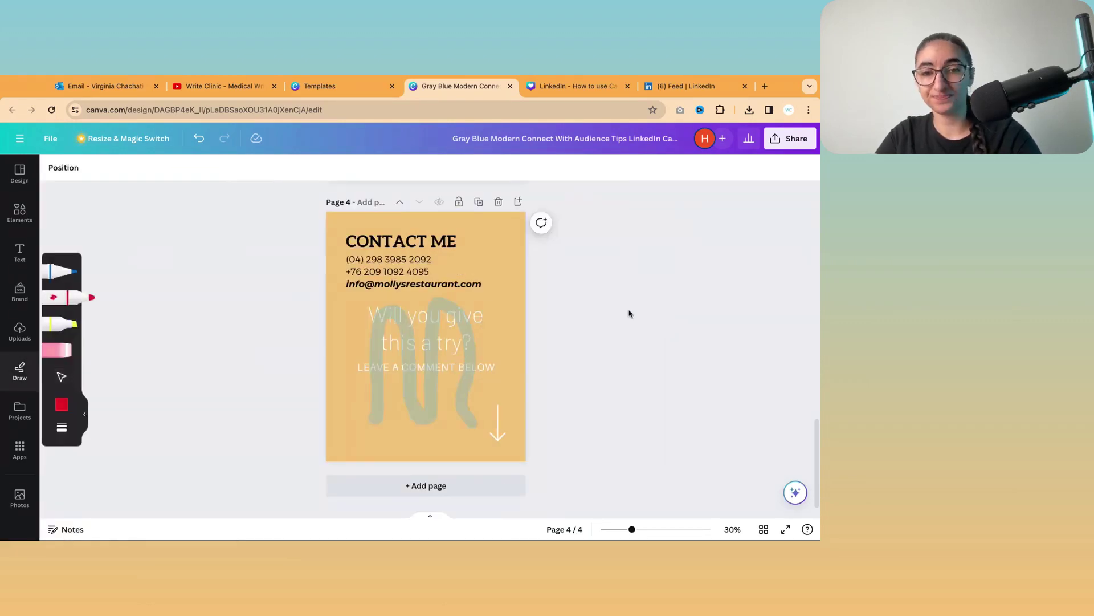
click(63, 356)
drag(403, 415, 424, 409)
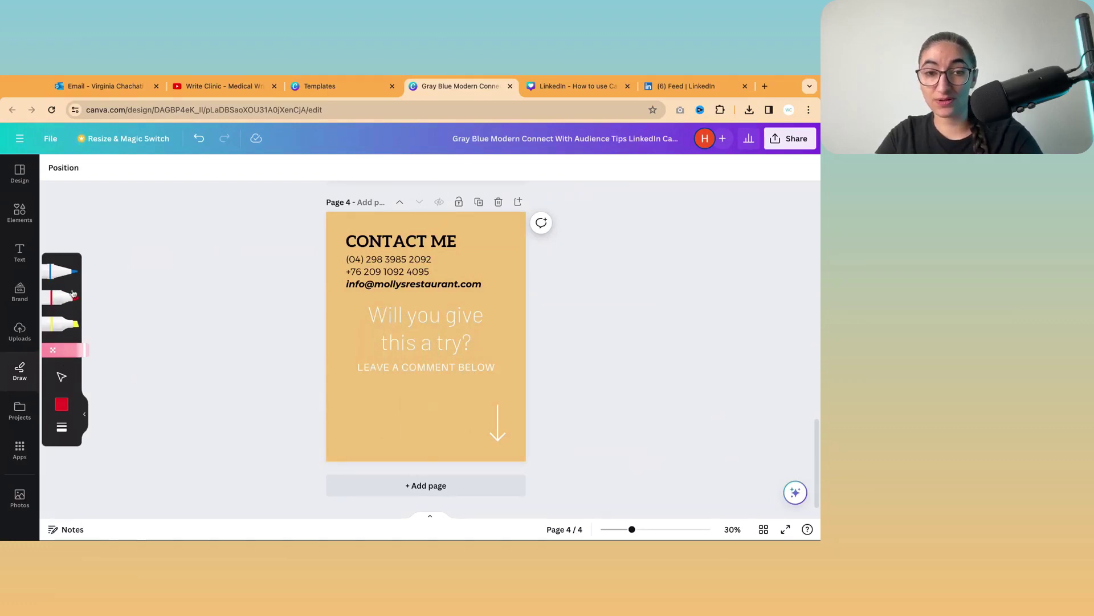
- Scroll through the Apps library's Popular and AI-powered apps like Magic Media and QR Code
click(21, 448)
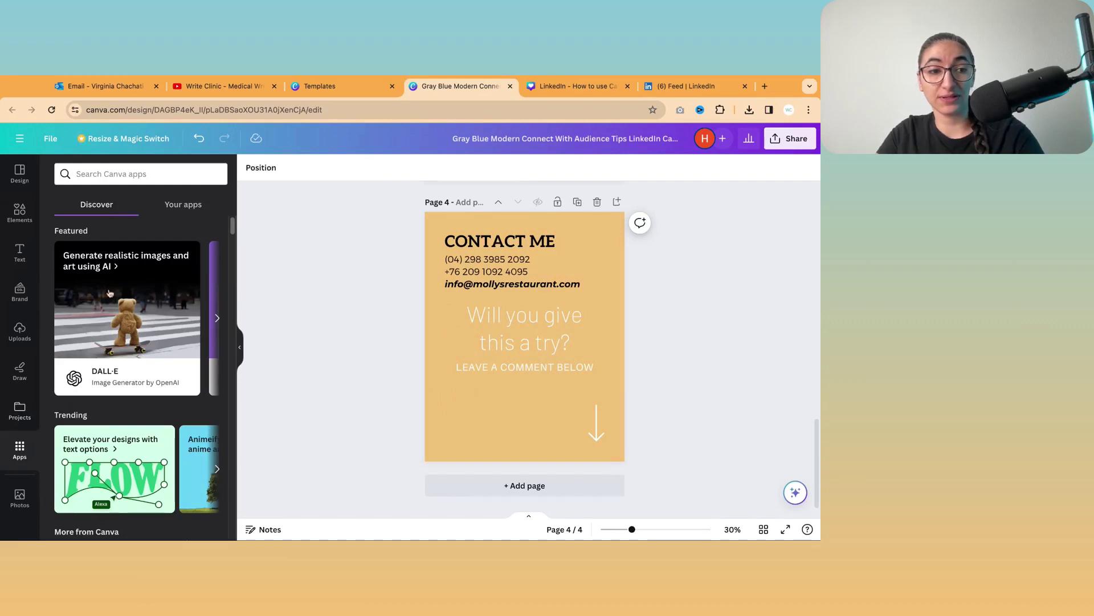
scroll(158, 442, down, 5)
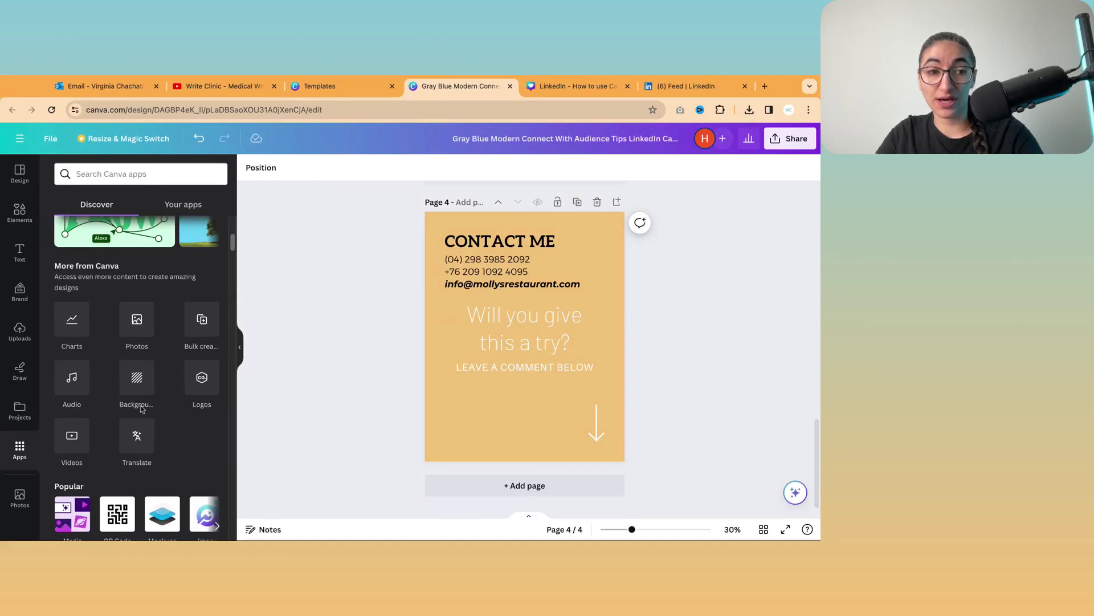
scroll(137, 399, down, 2)
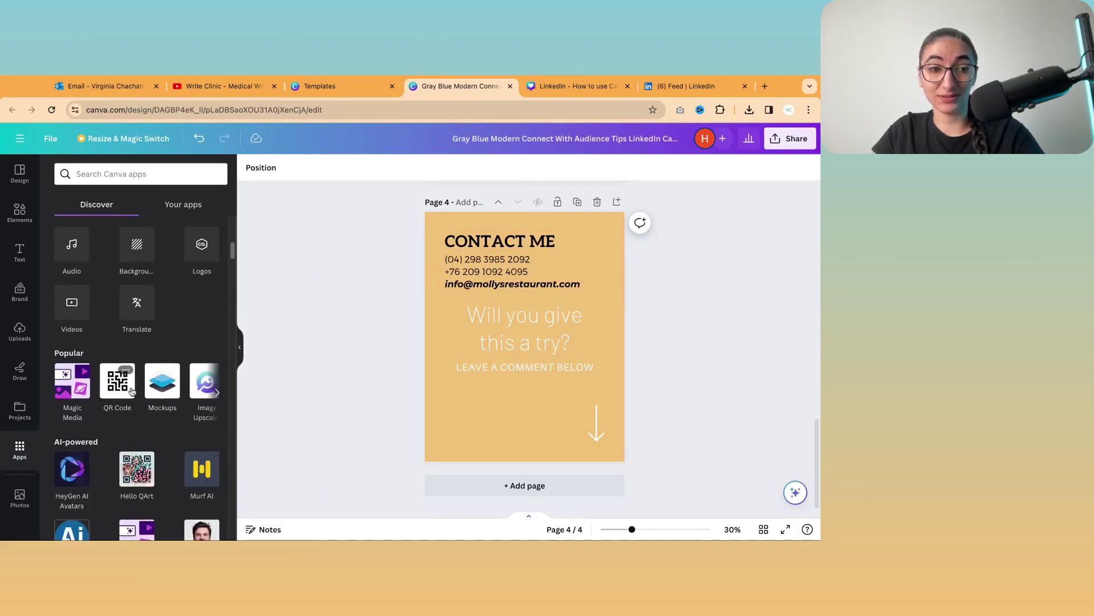
scroll(217, 390, right, 3)
scroll(166, 383, down, 3)
scroll(165, 383, down, 10)
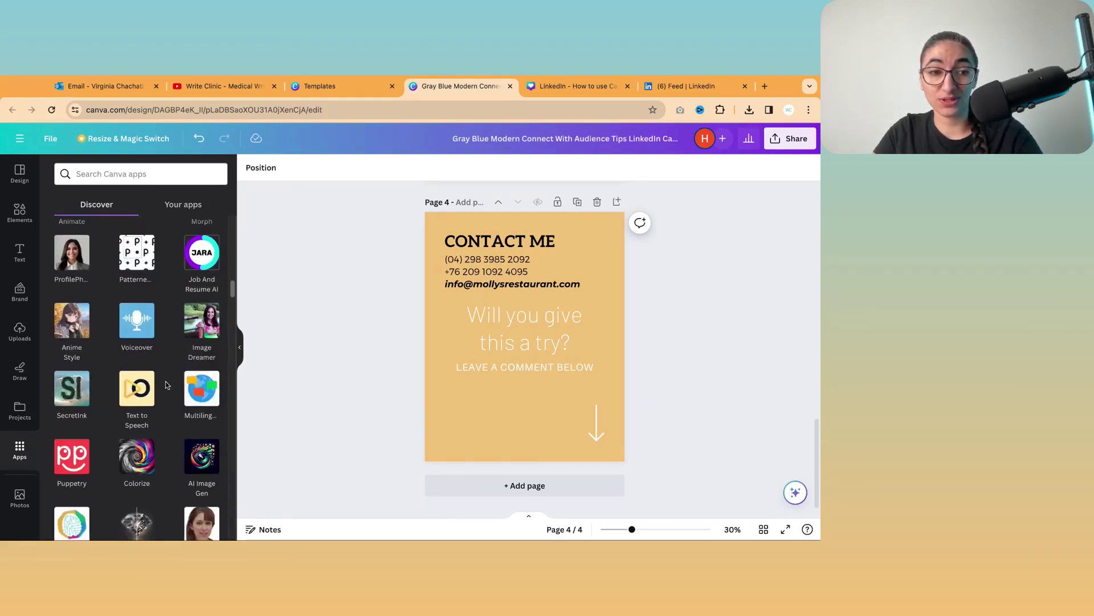
scroll(166, 382, down, 4)
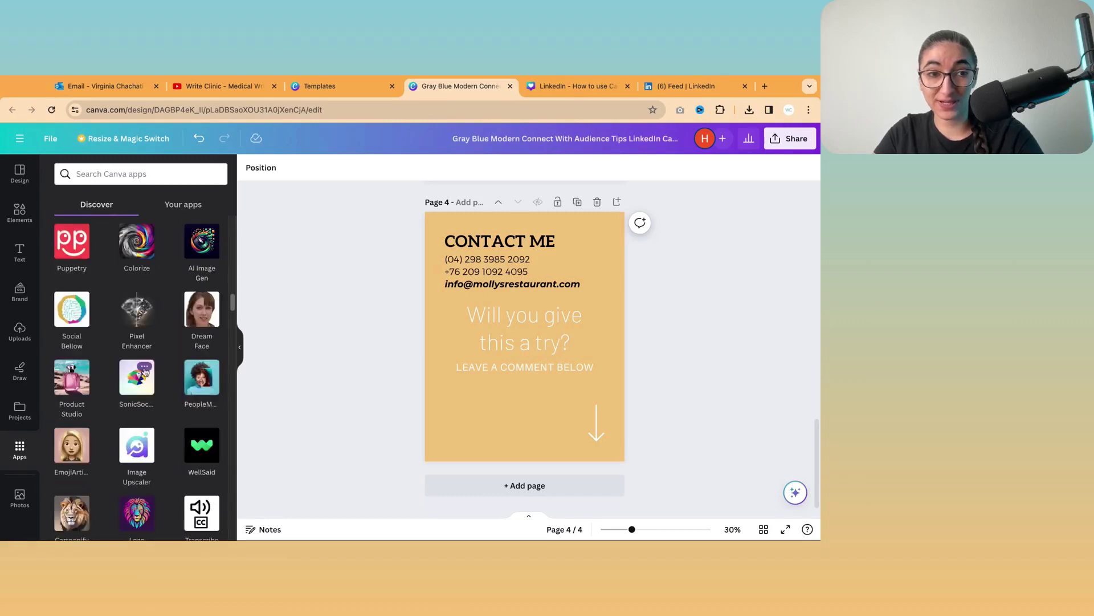
- Browse the stock Photos library, glancing back at the 'writing' element results
click(19, 497)
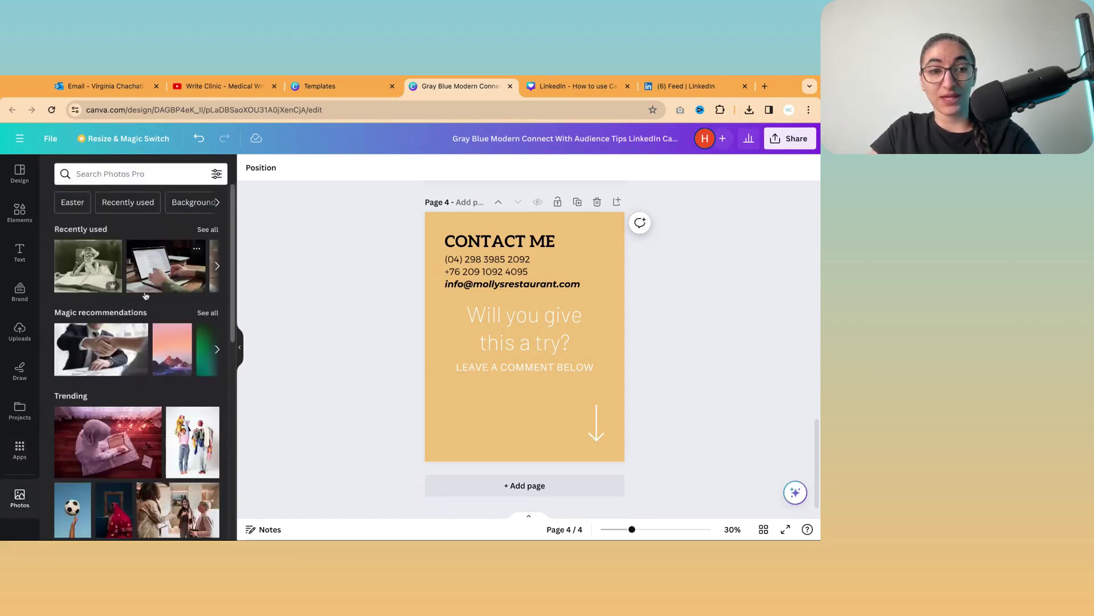
scroll(179, 342, down, 10)
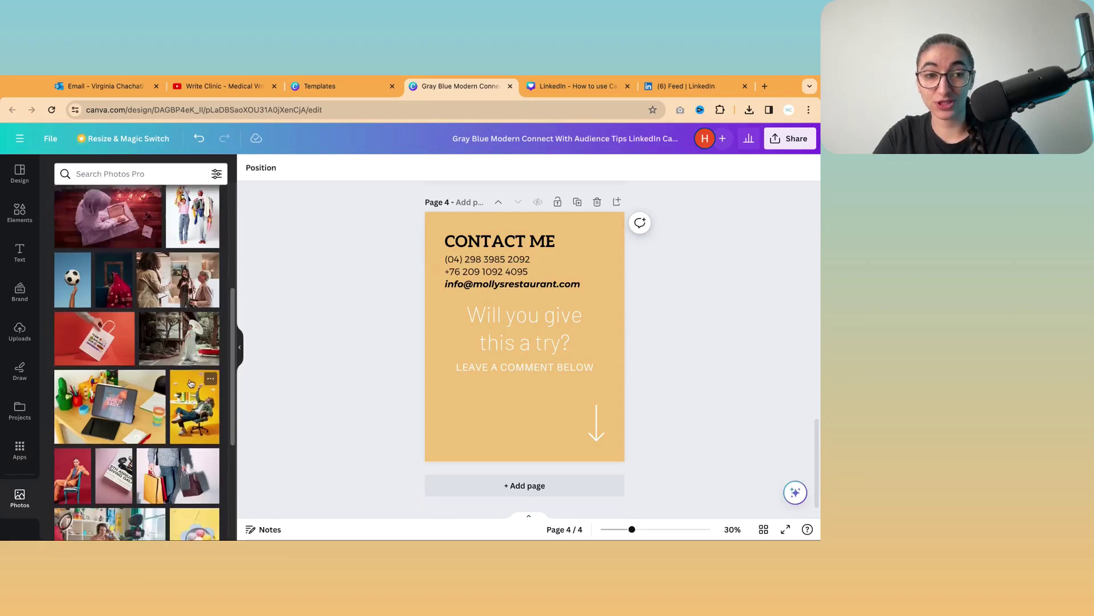
scroll(191, 383, down, 3)
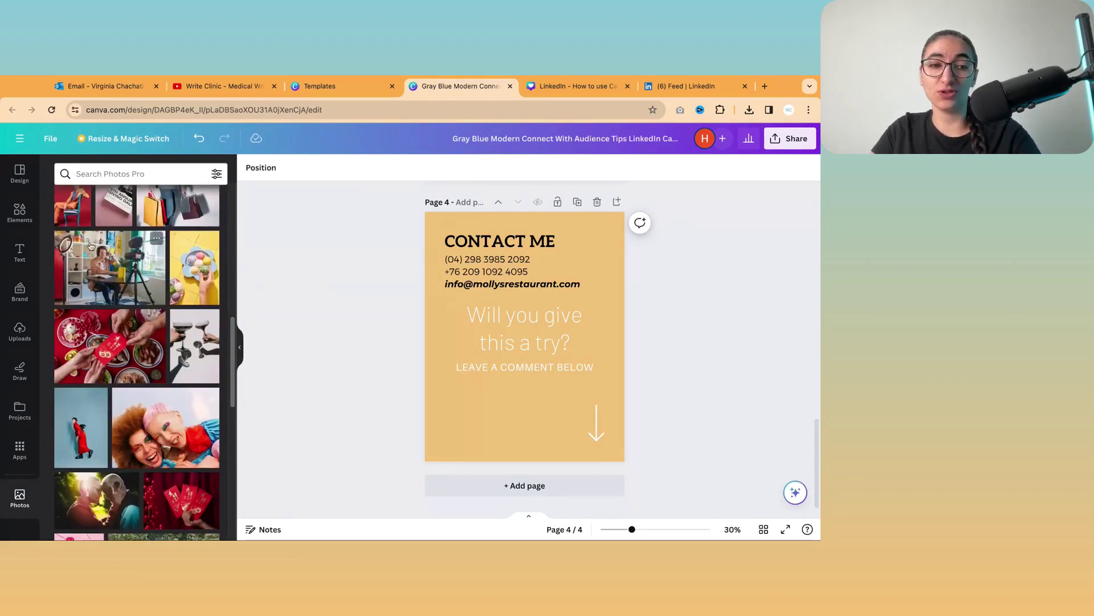
click(15, 222)
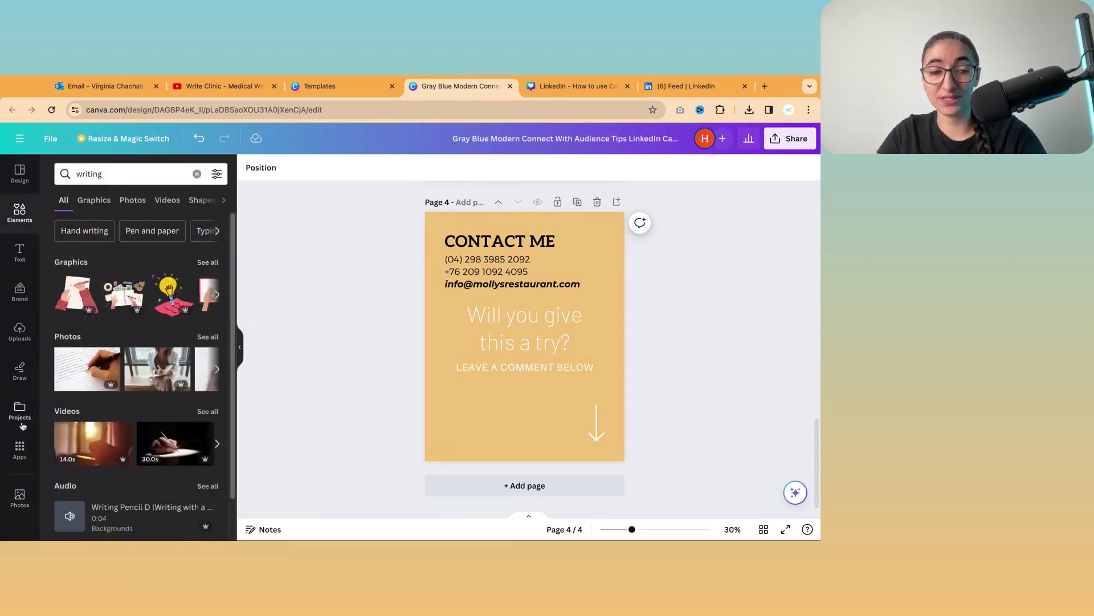
click(20, 498)
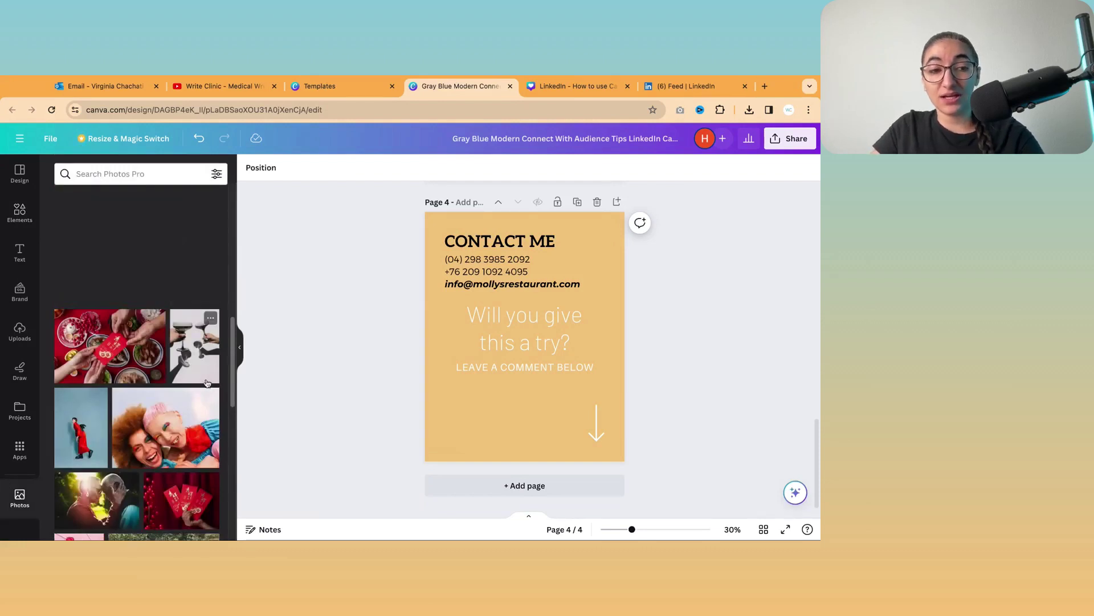
scroll(171, 390, down, 15)
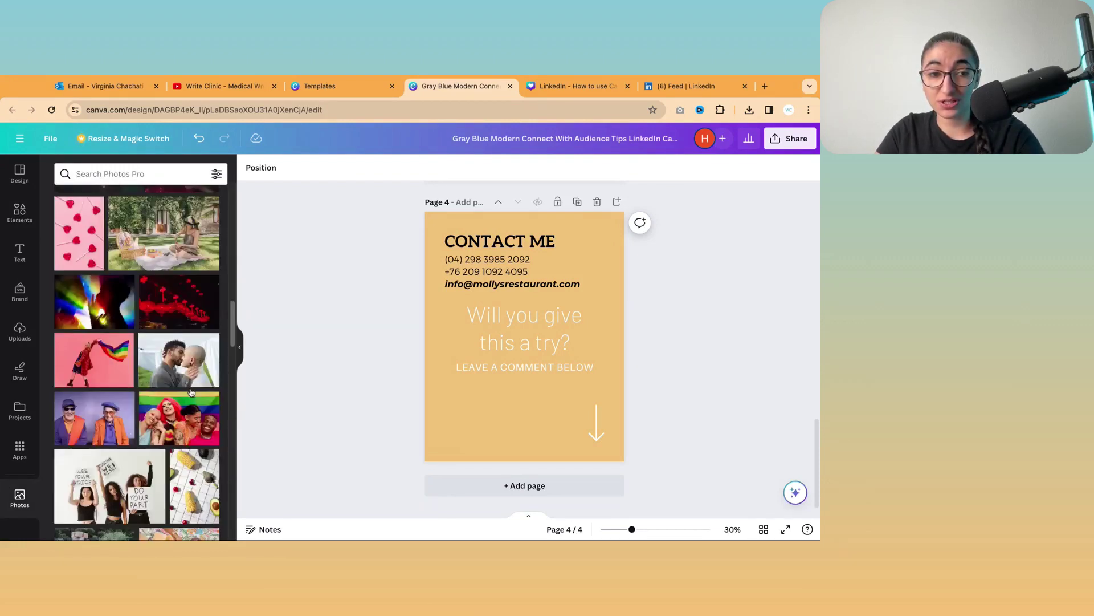
scroll(192, 392, up, 15)
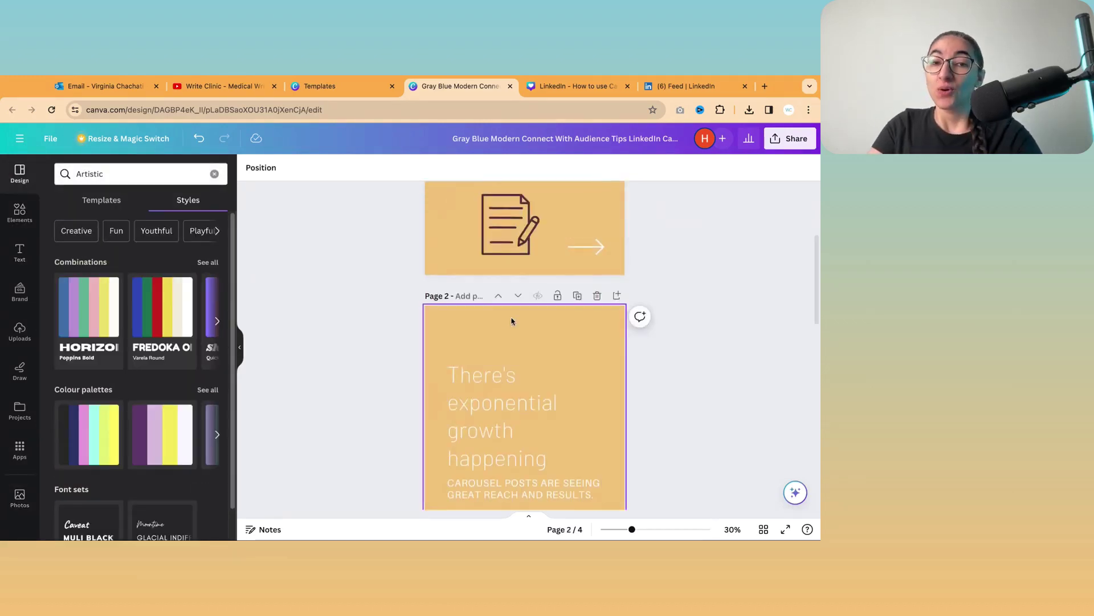
scroll(511, 320, up, 3)
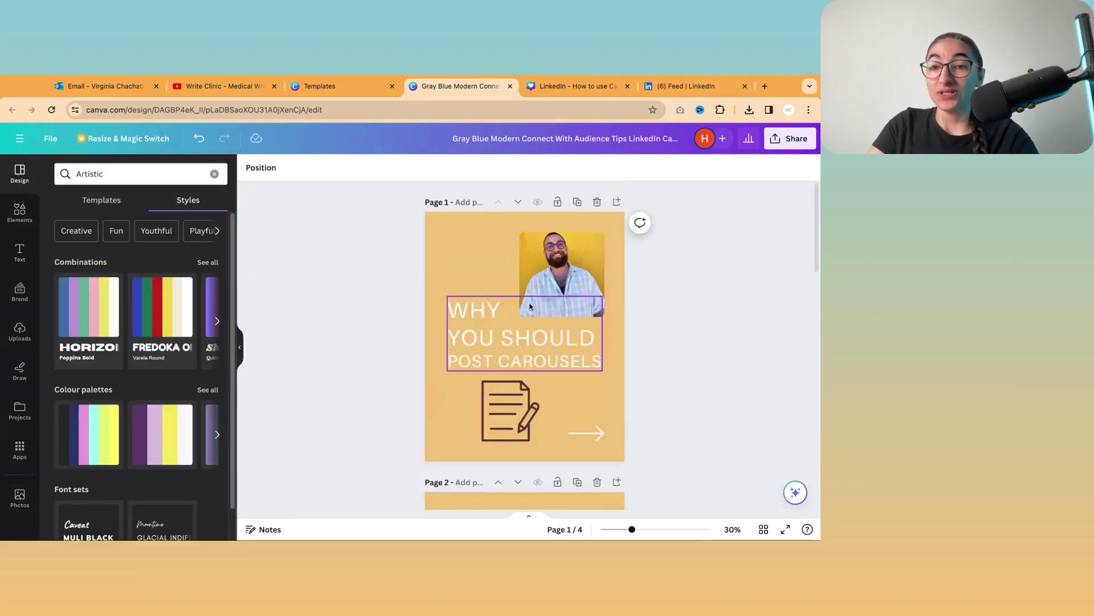
- Download all 4 pages of the carousel as a PDF Standard file
click(791, 139)
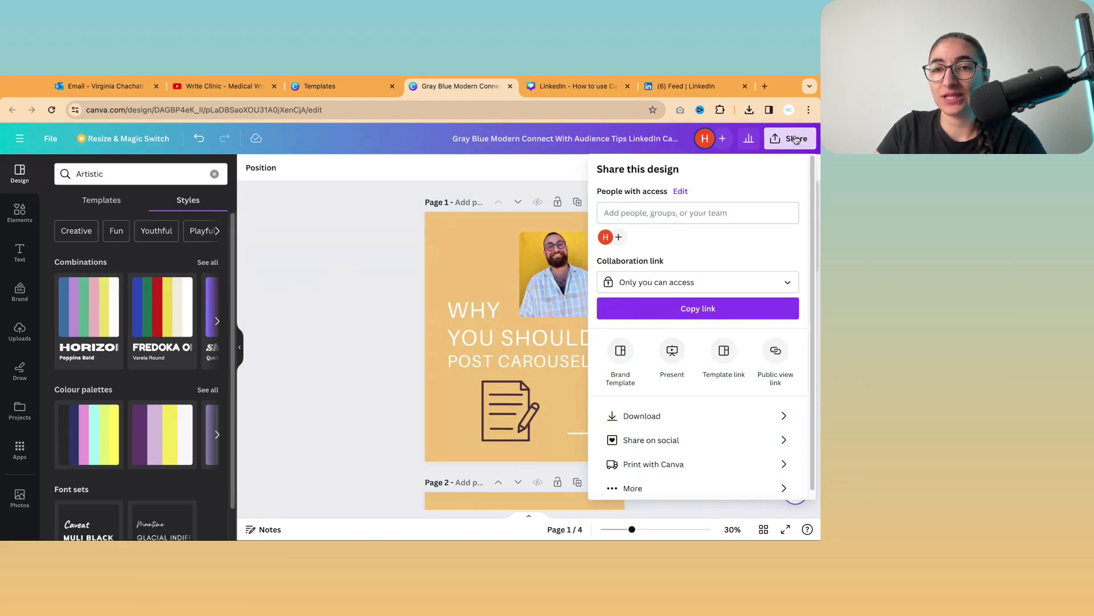
click(748, 417)
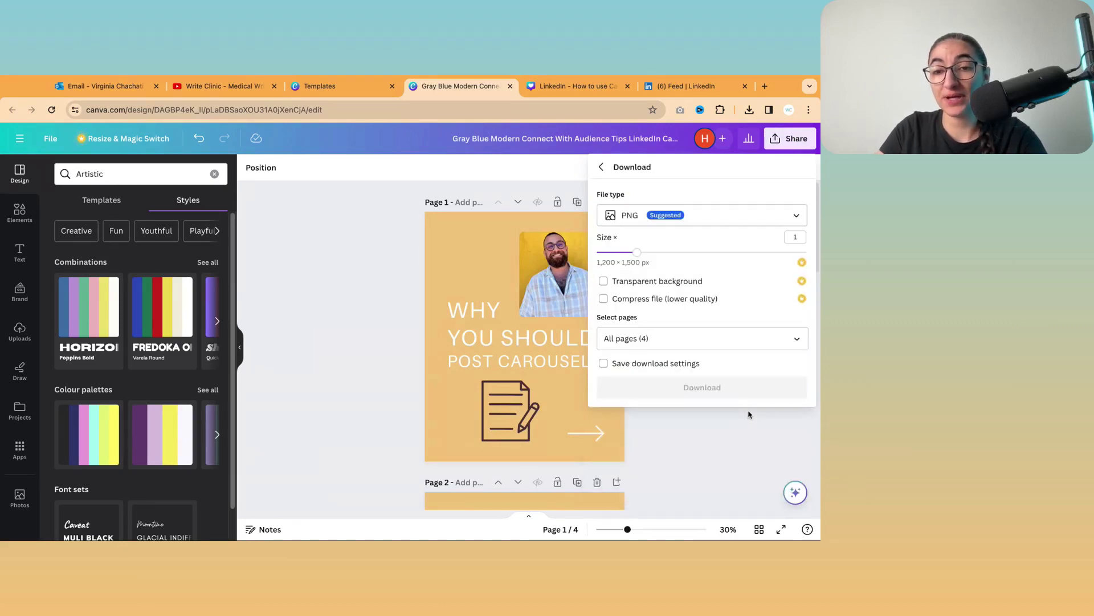
click(798, 213)
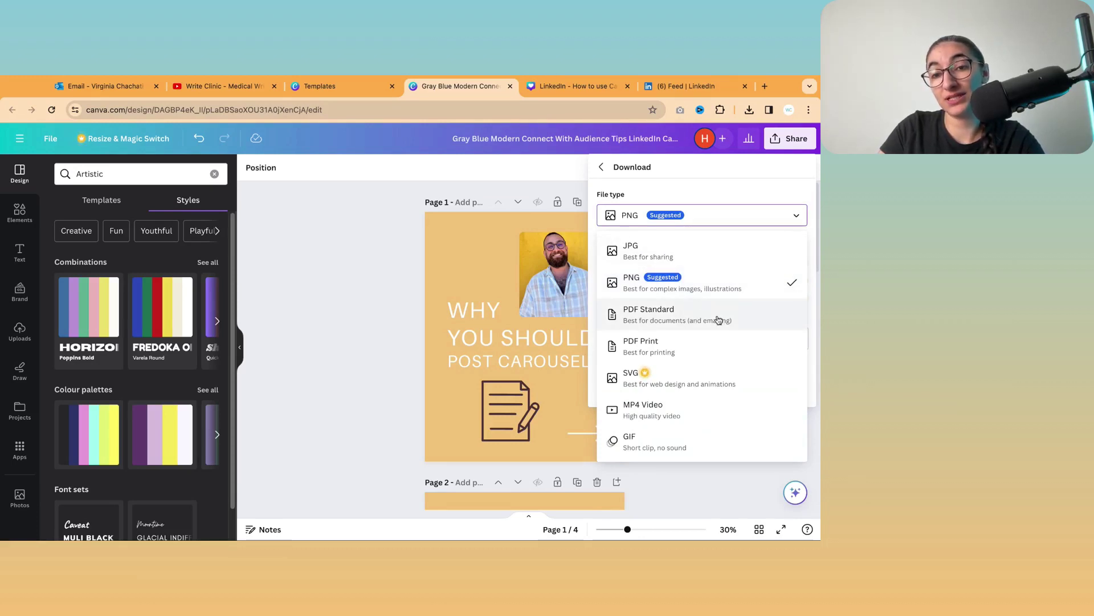
click(718, 319)
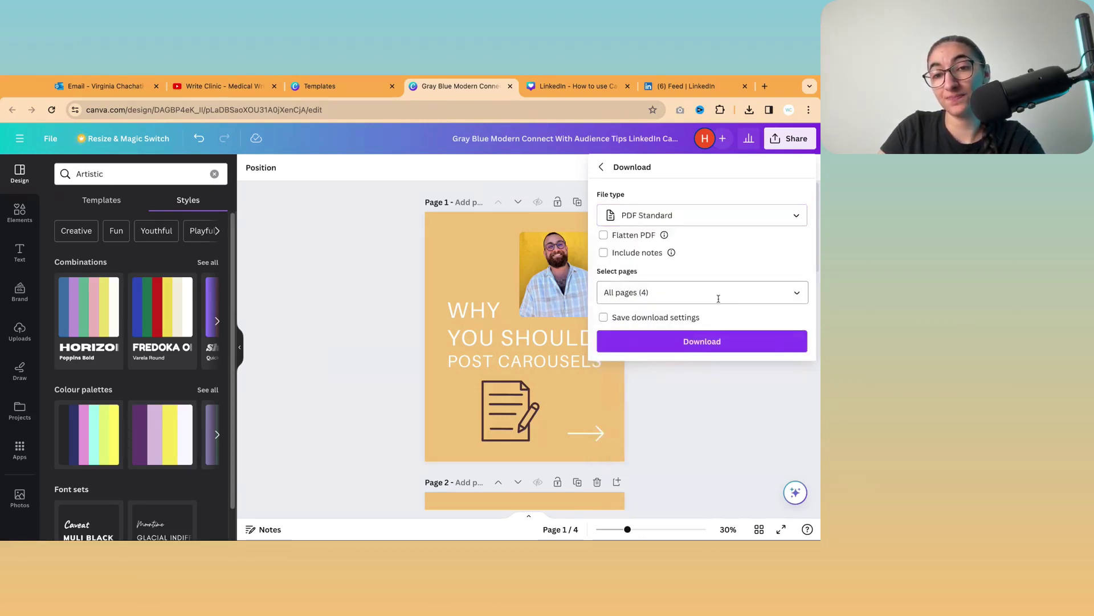
click(748, 342)
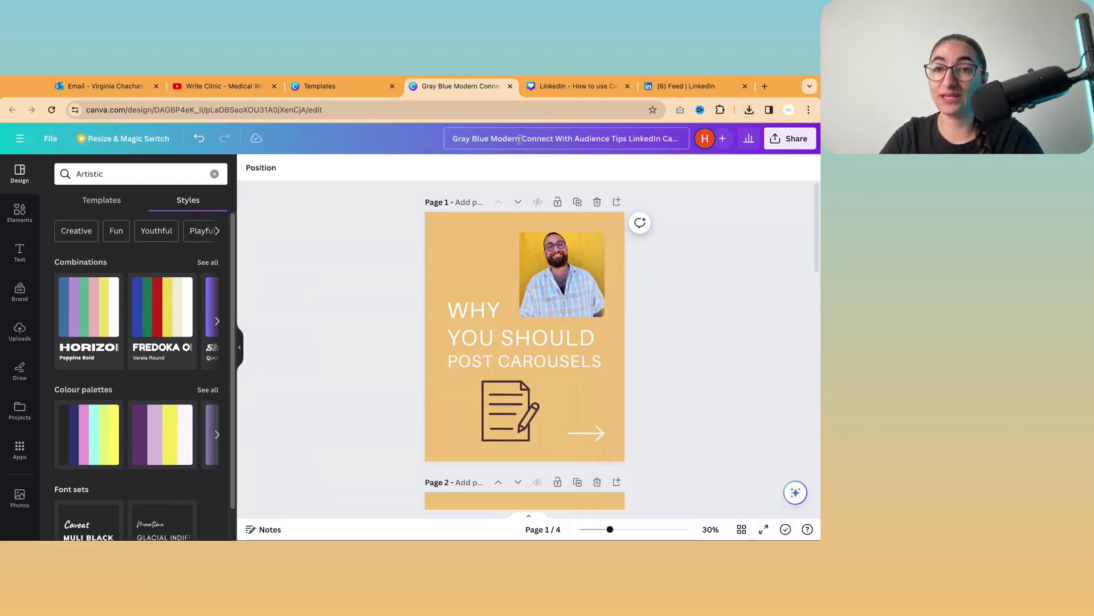
- Edit the design title briefly, leaving it unchanged
click(454, 138)
click(454, 138)
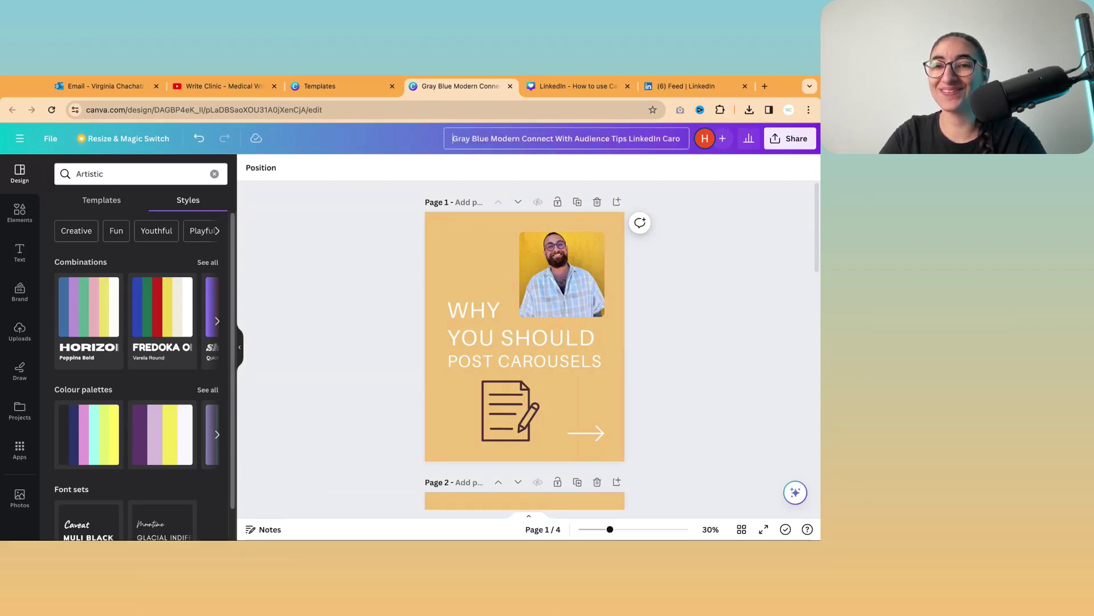
double_click(461, 139)
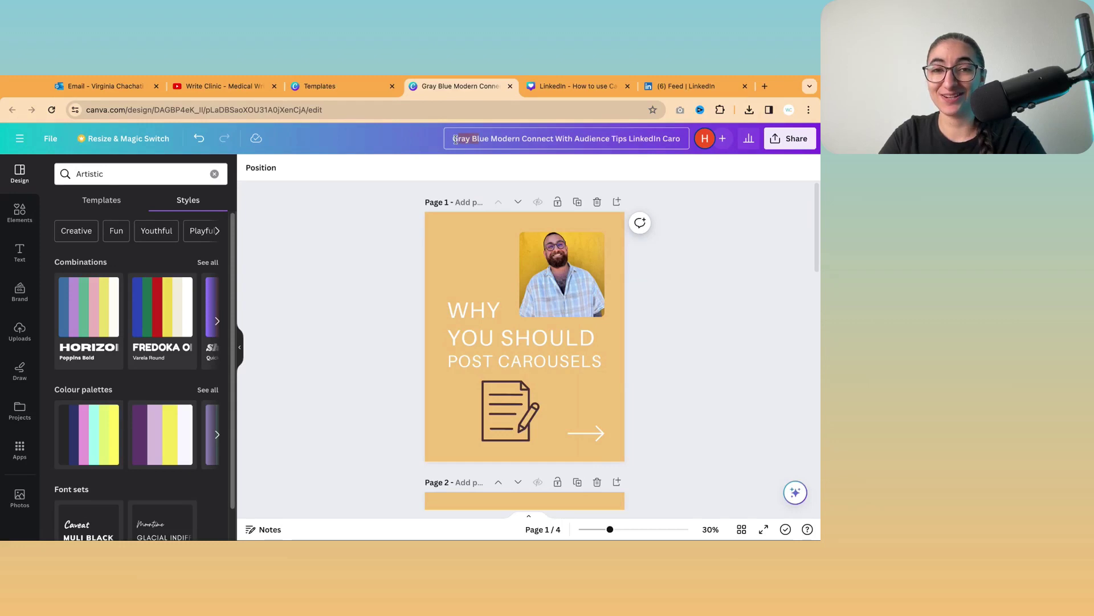
click(734, 239)
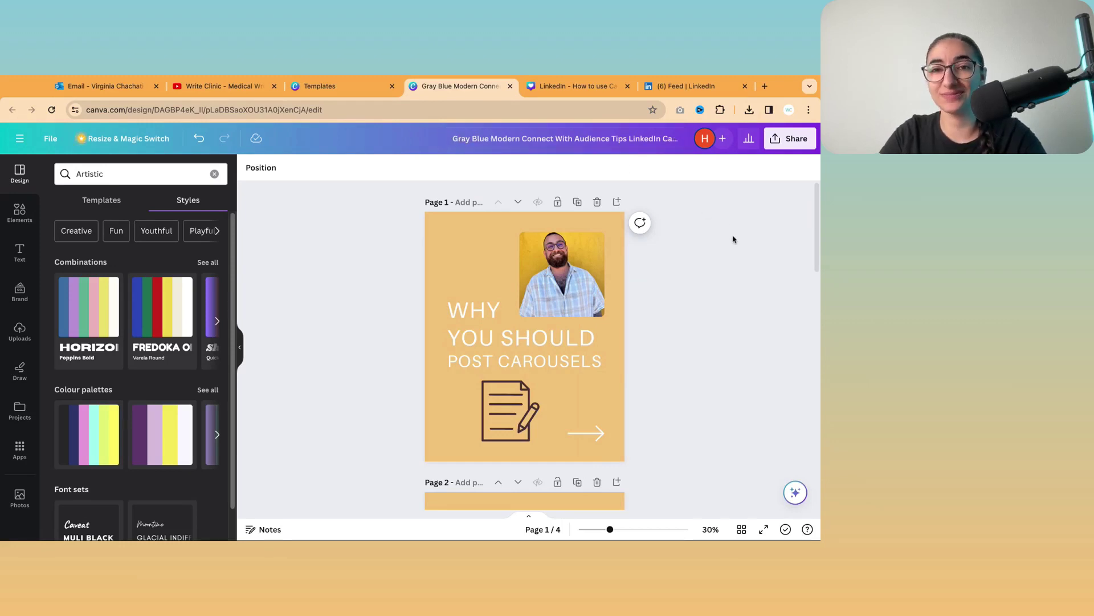
- Start a LinkedIn post with the carousel PDF attached as document 'LinkedIn carousel'
click(682, 96)
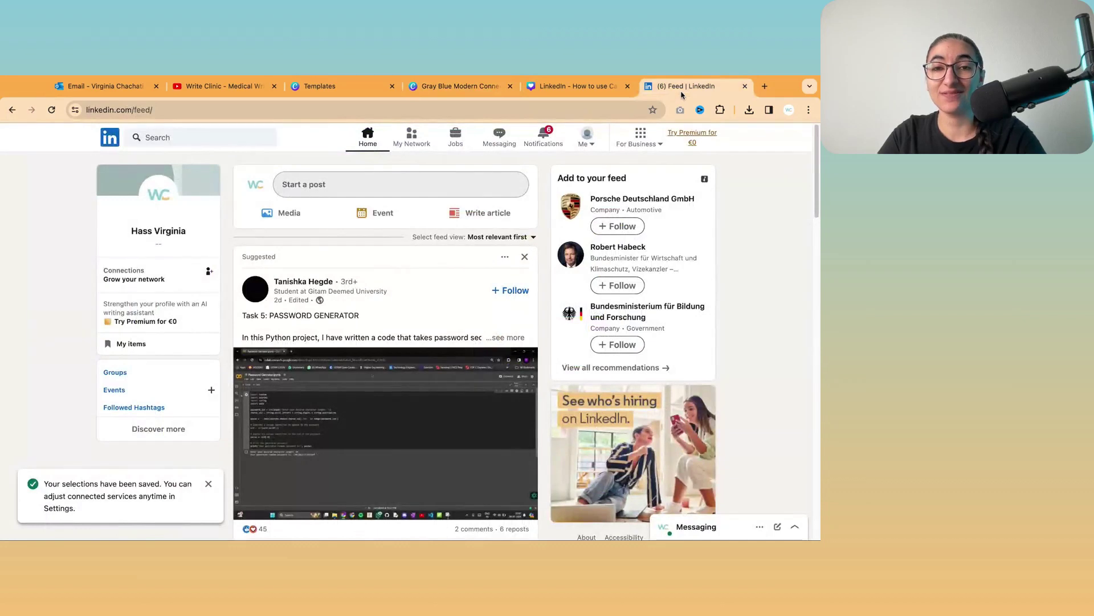
click(363, 185)
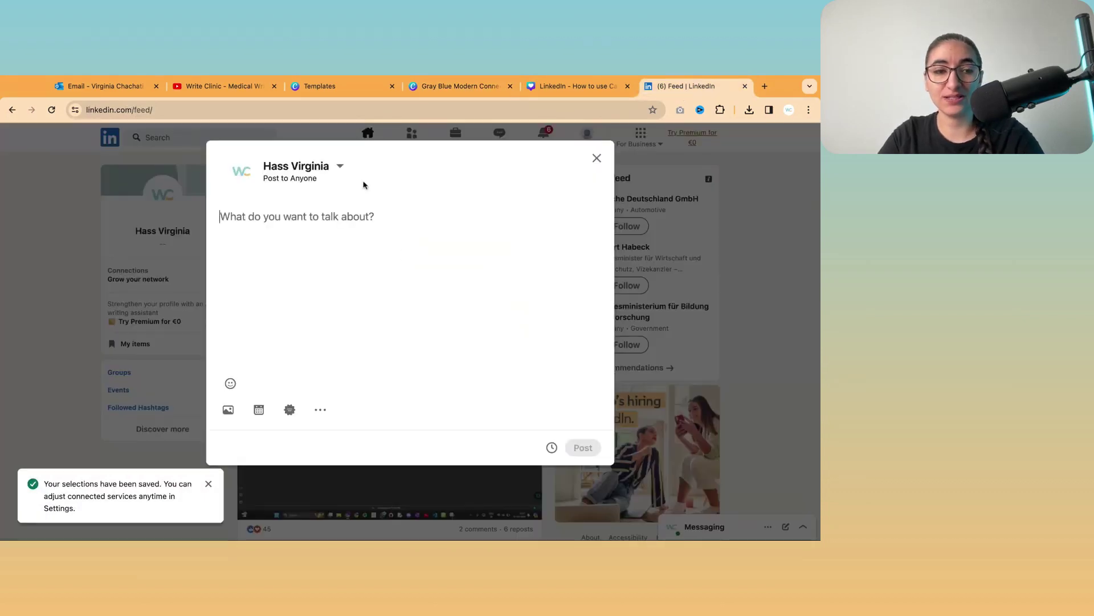
click(320, 409)
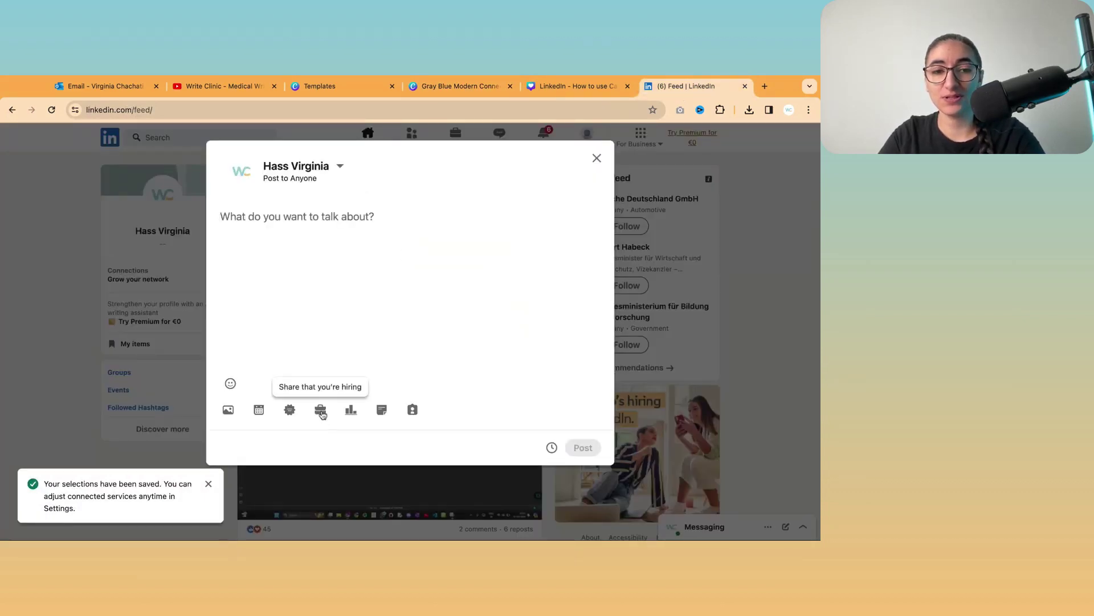
click(382, 410)
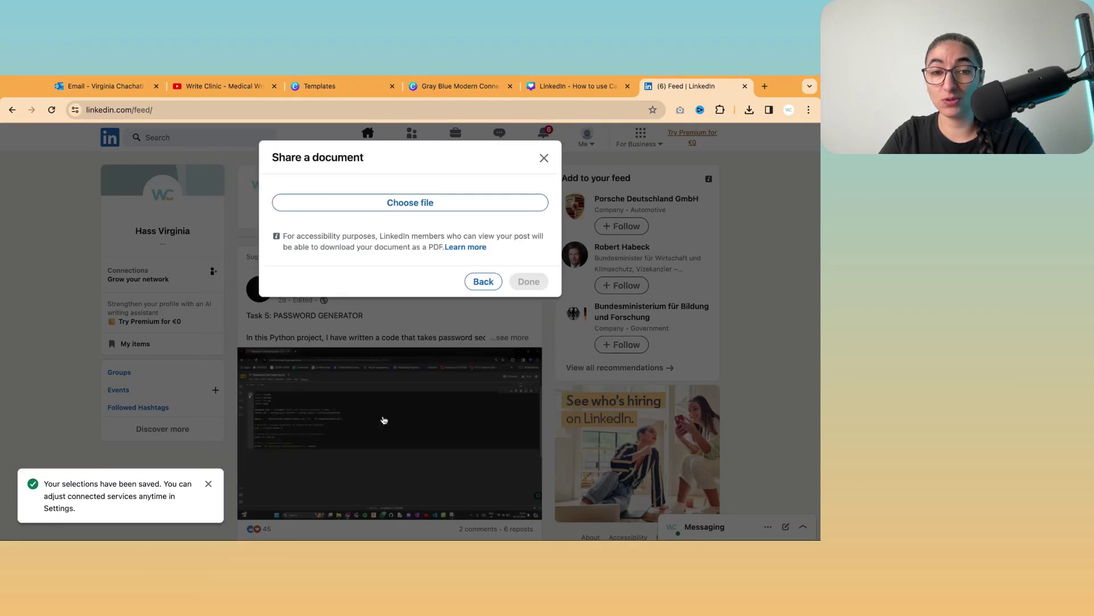
click(453, 204)
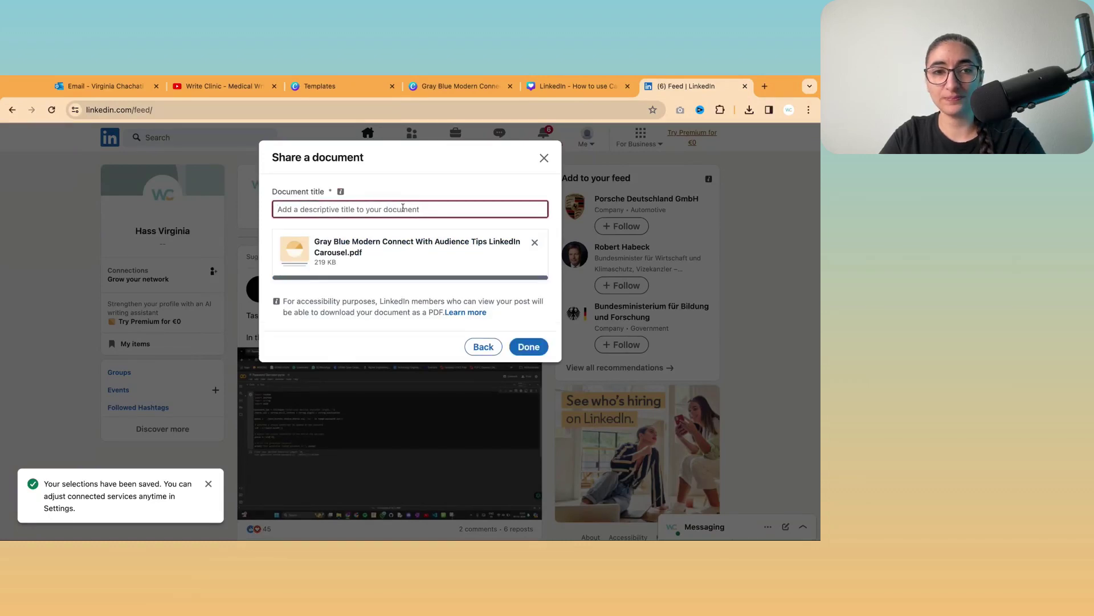
text(LinkedIn carousel)
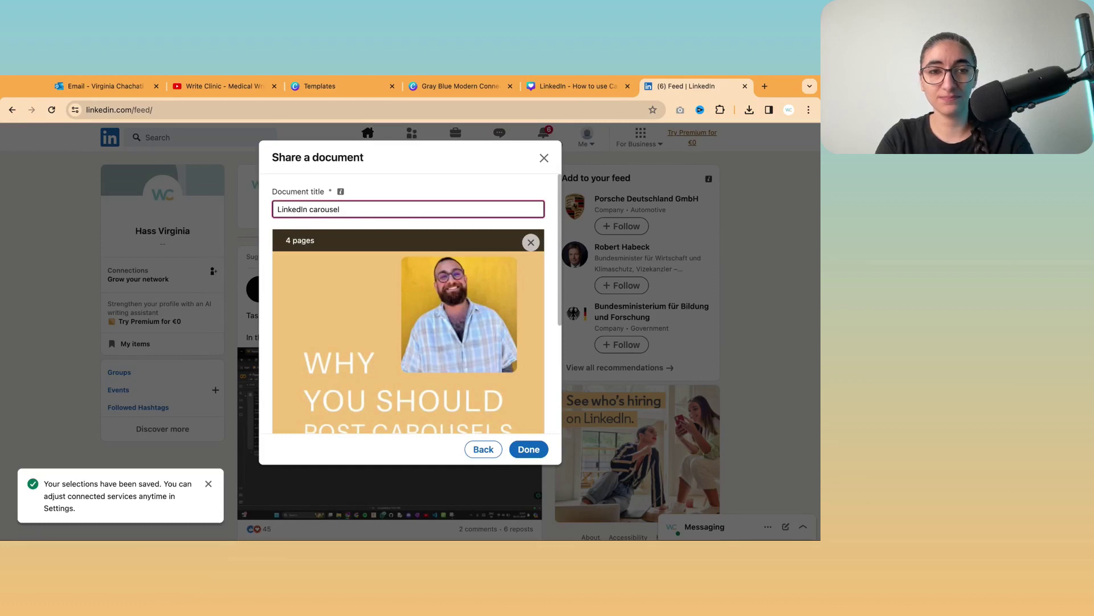
click(536, 449)
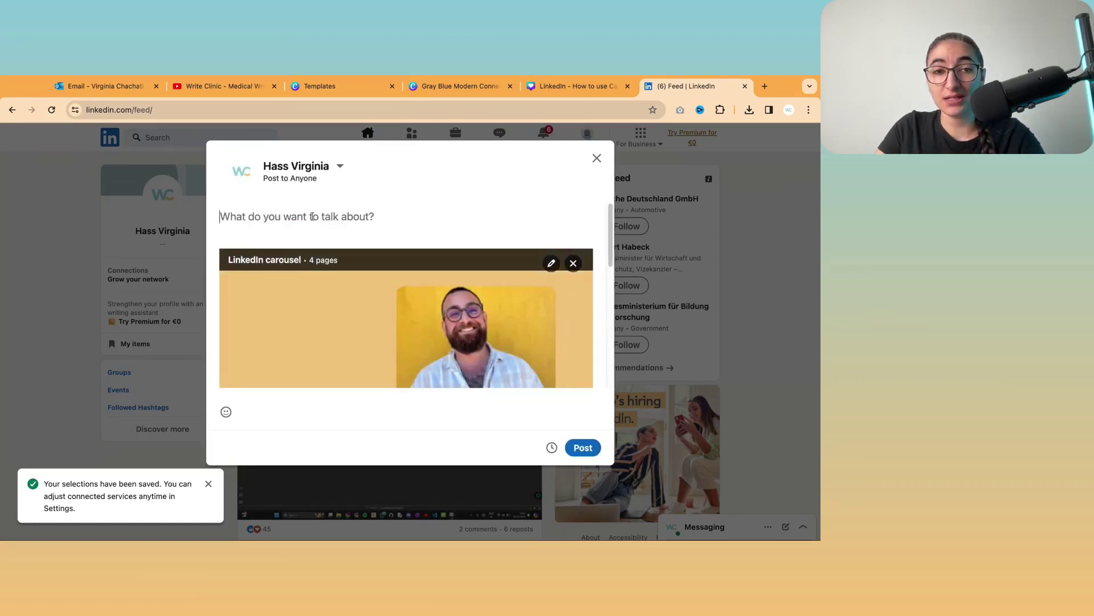
- Write the caption 'Write your post here', a blank line, then '#hashtags'
text(Write your)
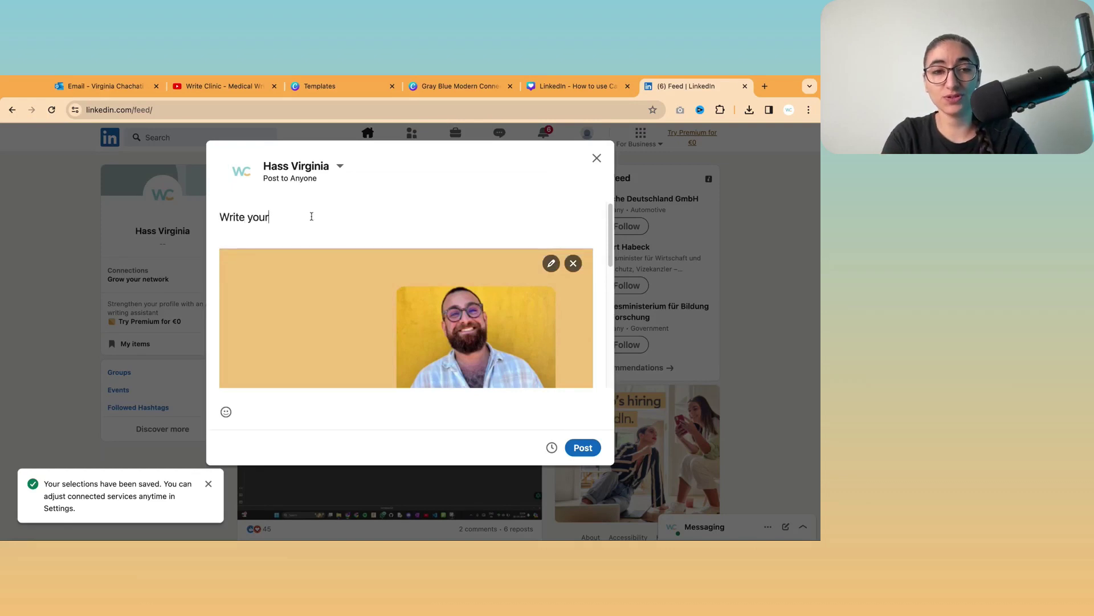
text( post here)
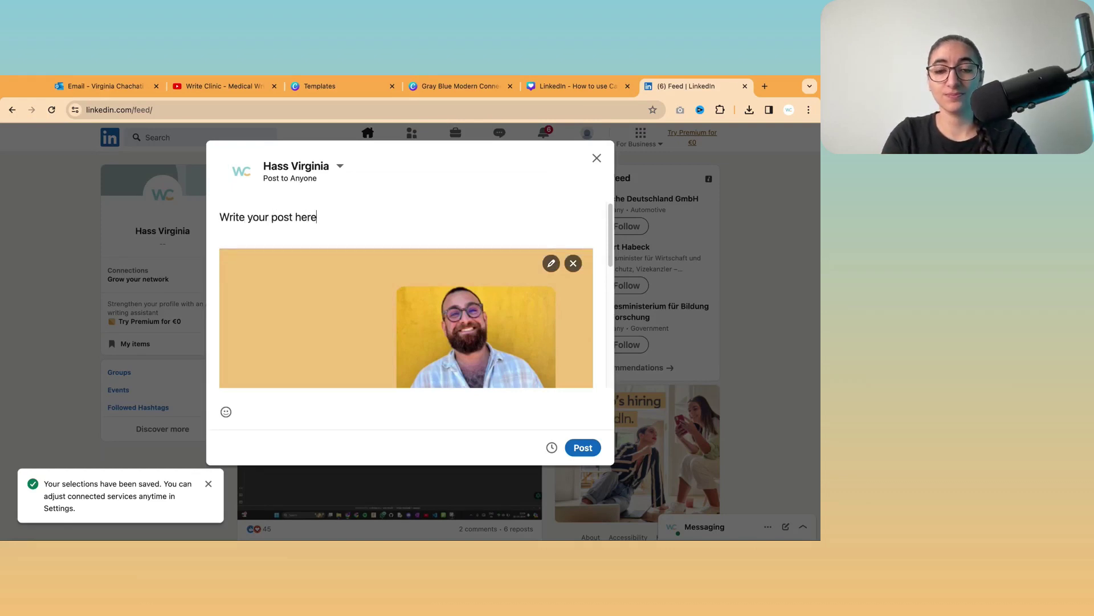
key(Return)
text(#hashtags)
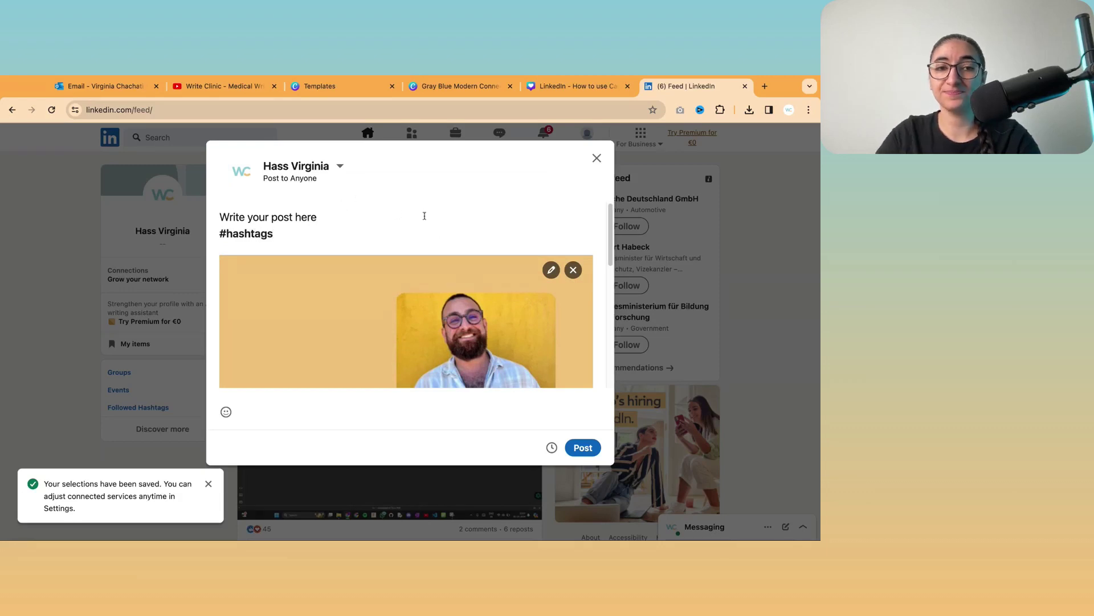
click(424, 214)
key(Return)
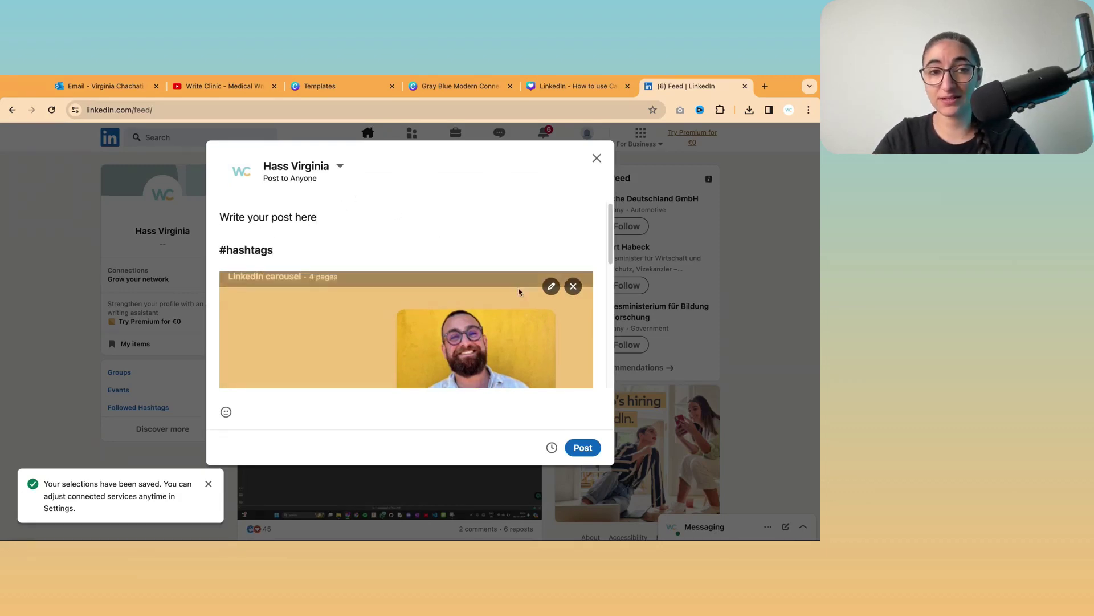
scroll(291, 276, down, 1)
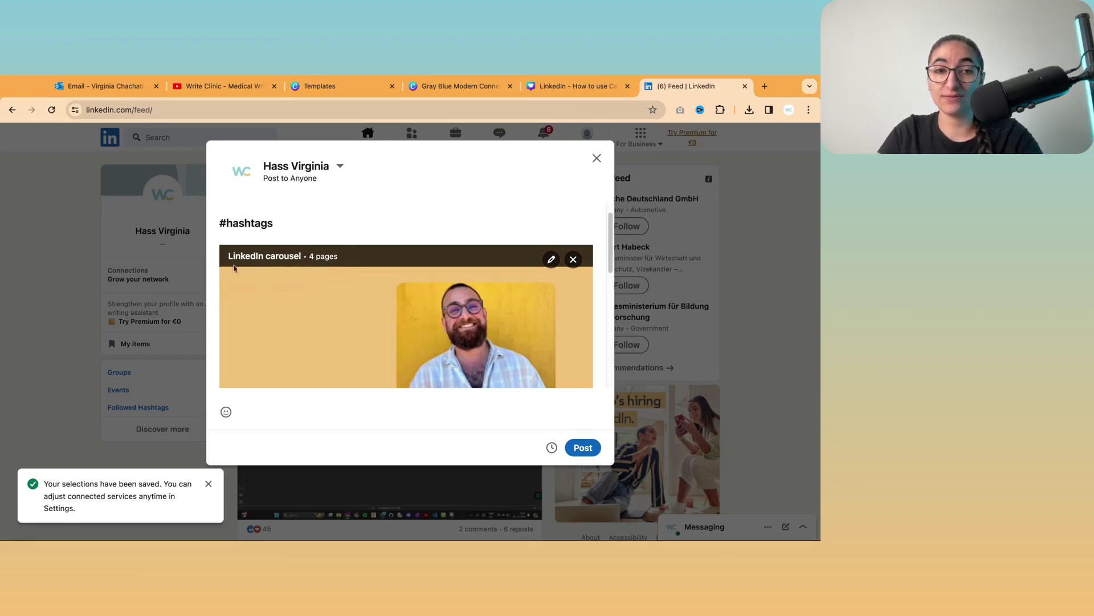
- Retitle the attached document 'Why you should create a LinkedIn carousel'
click(552, 259)
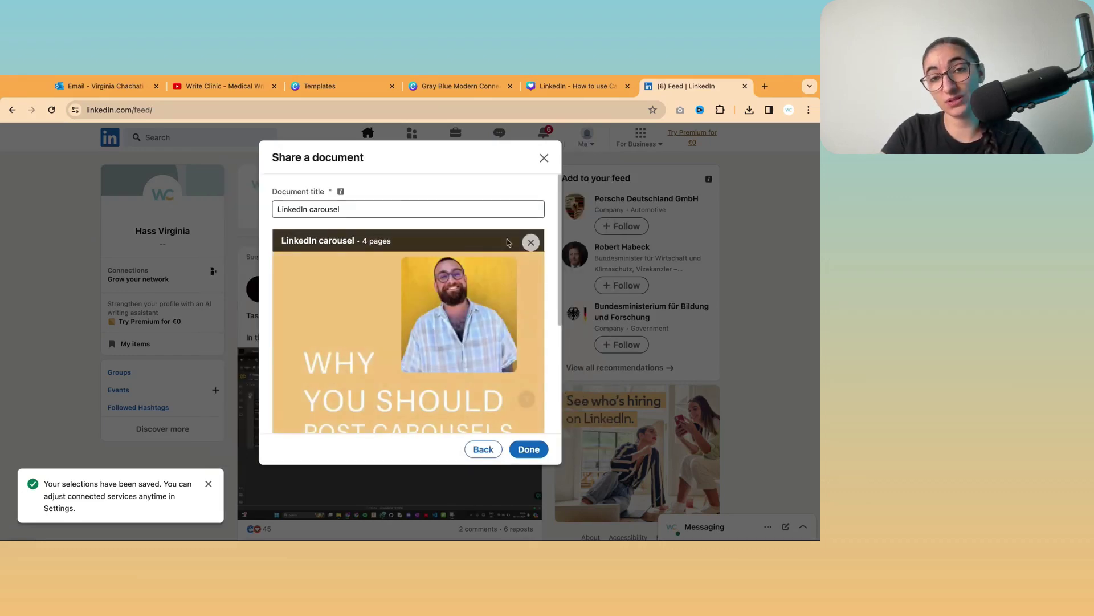
click(280, 209)
key(BackSpace)
text(Why you )
text(should crea)
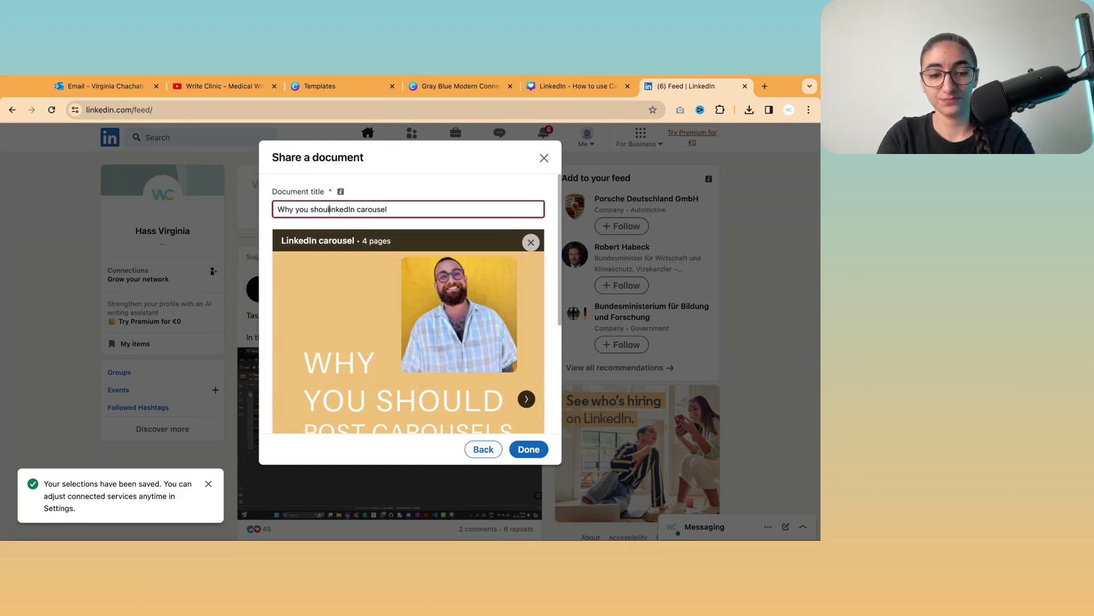
text(te a L)
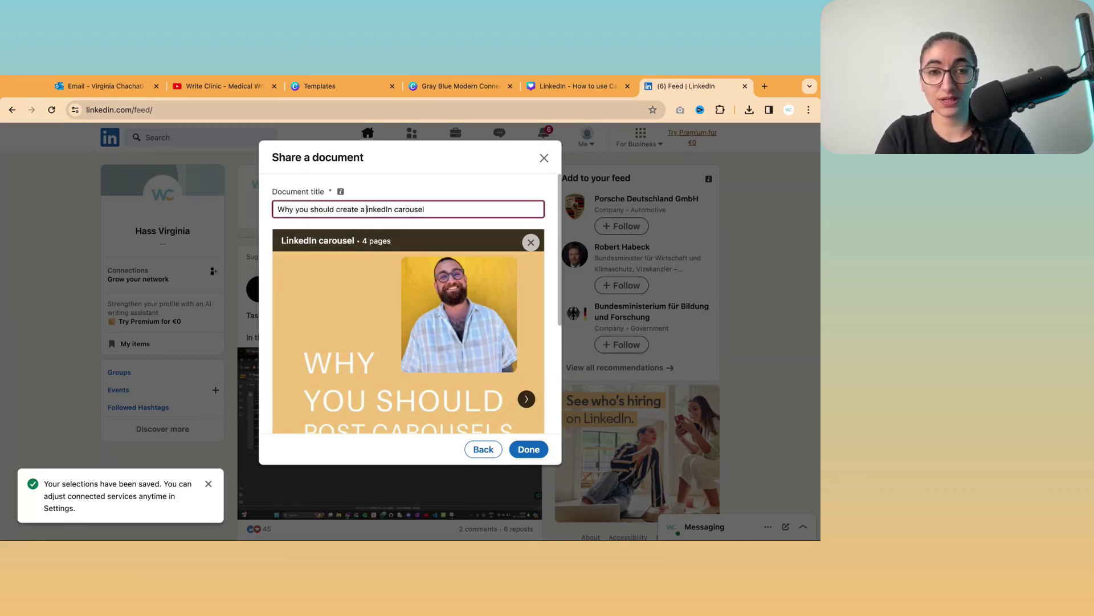
click(528, 448)
- Preview the attached carousel's pages through to the Carousel structure page
scroll(572, 325, down, 3)
click(576, 383)
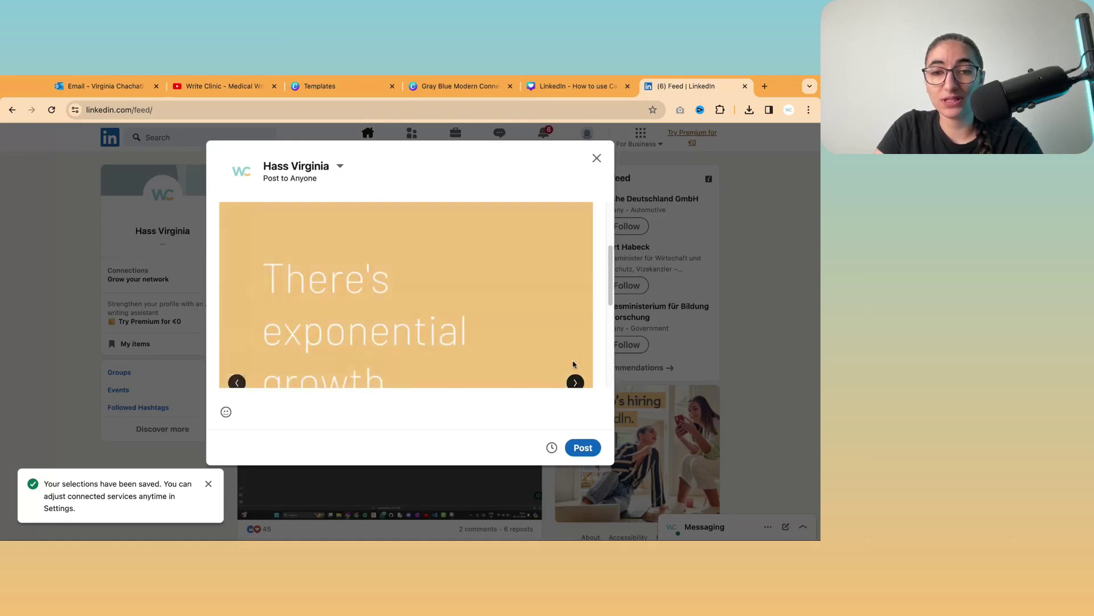
scroll(577, 382, down, 1)
click(575, 358)
scroll(577, 333, down, 10)
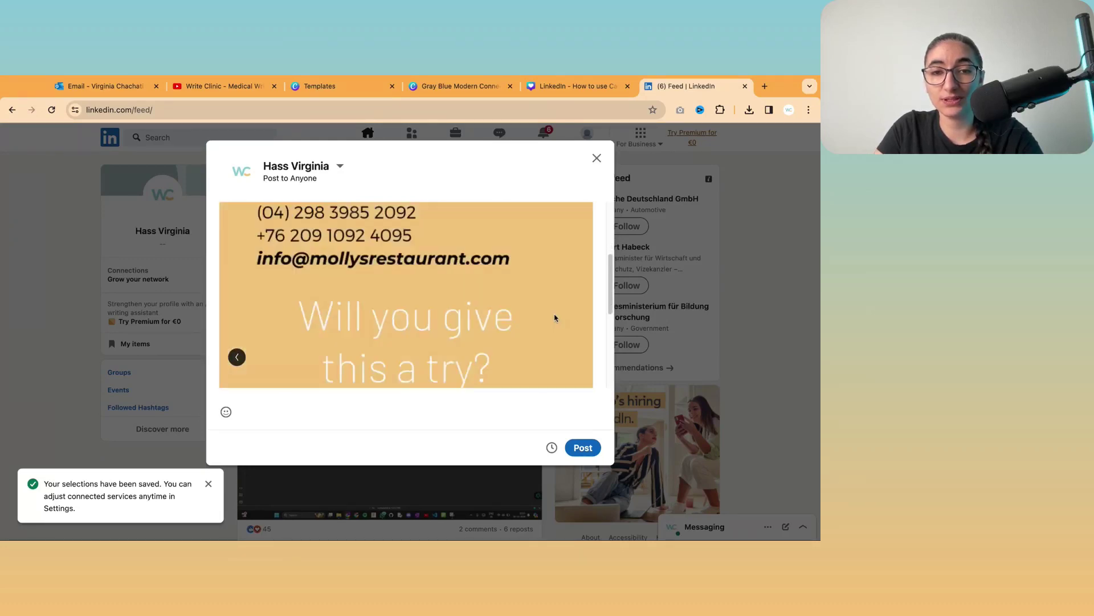
scroll(576, 336, up, 5)
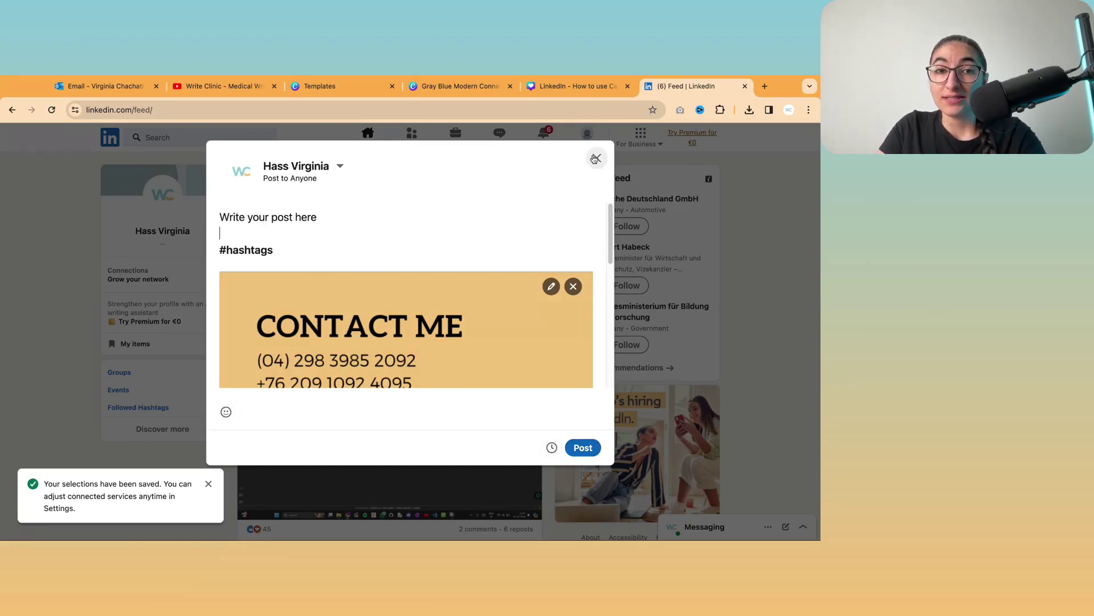
- Publish the carousel post to the LinkedIn feed
click(581, 448)
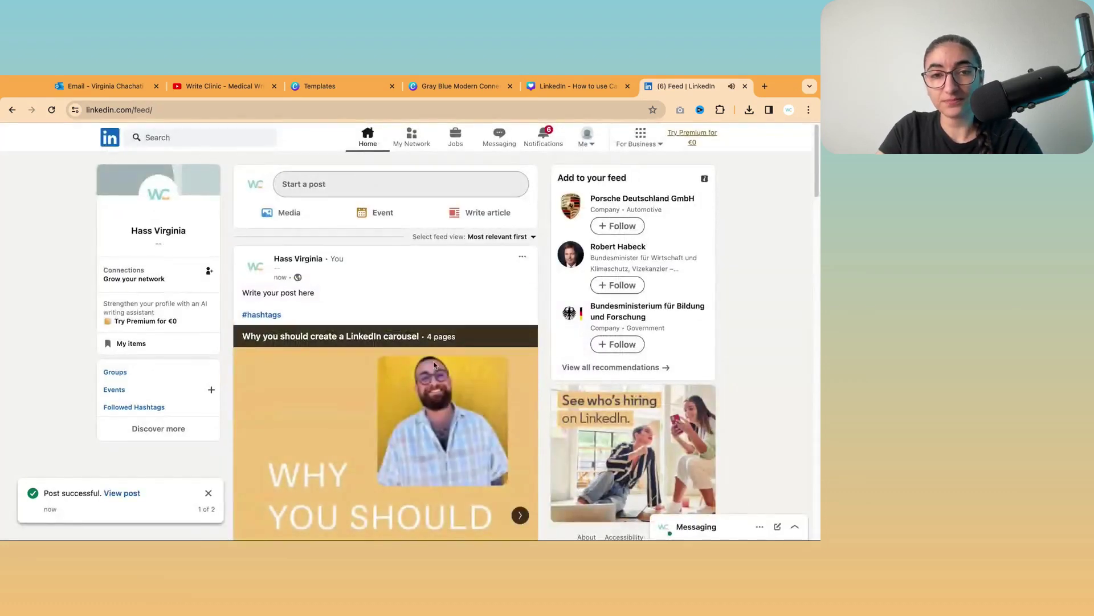
scroll(399, 302, down, 5)
scroll(422, 314, up, 5)
scroll(426, 318, down, 2)
scroll(433, 331, down, 2)
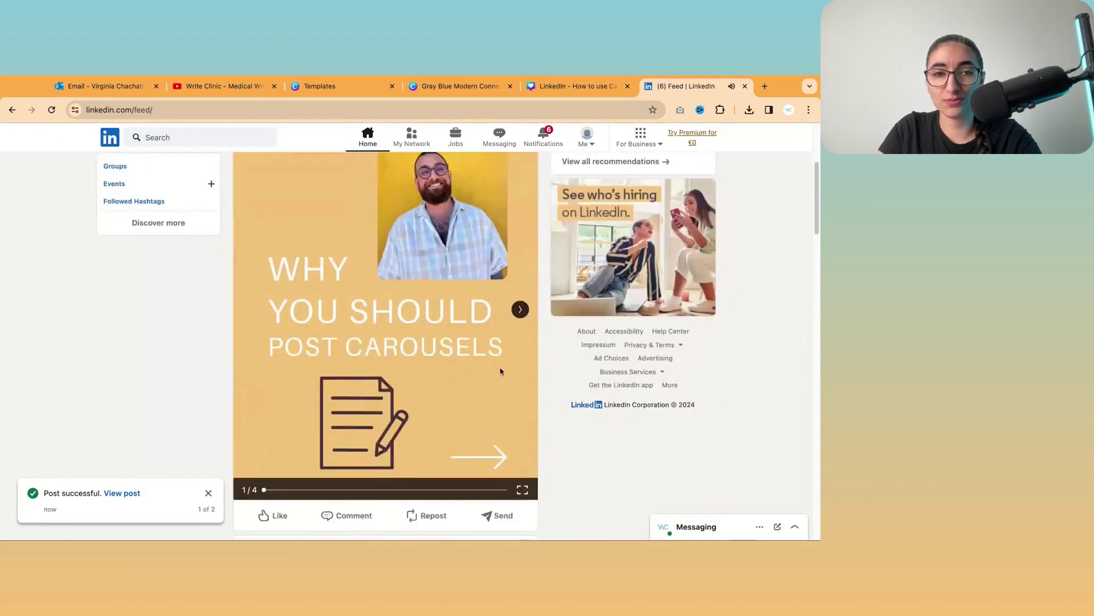
scroll(507, 367, up, 1)
- Page through the published carousel from page 2 to the CONTACT ME page
click(520, 367)
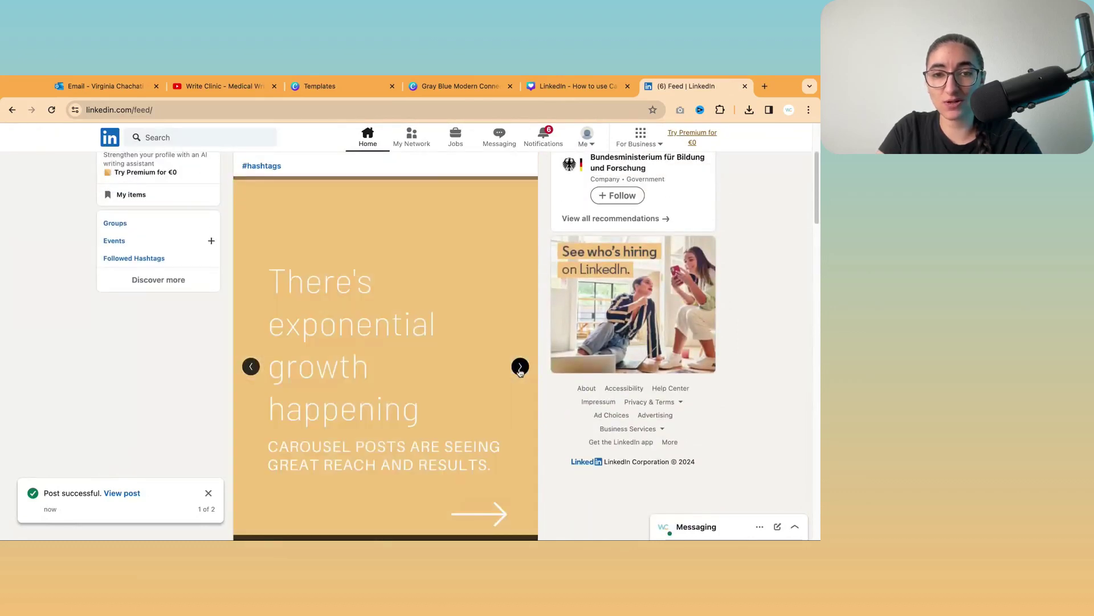
click(519, 369)
click(520, 368)
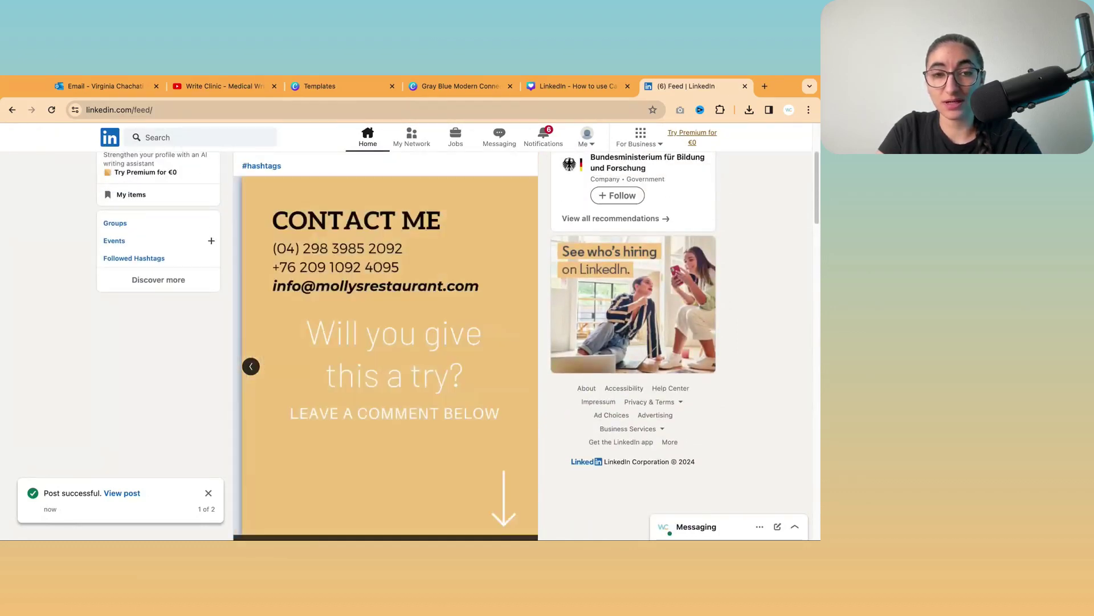
scroll(410, 355, down, 1)
scroll(410, 356, down, 5)
scroll(456, 350, up, 7)
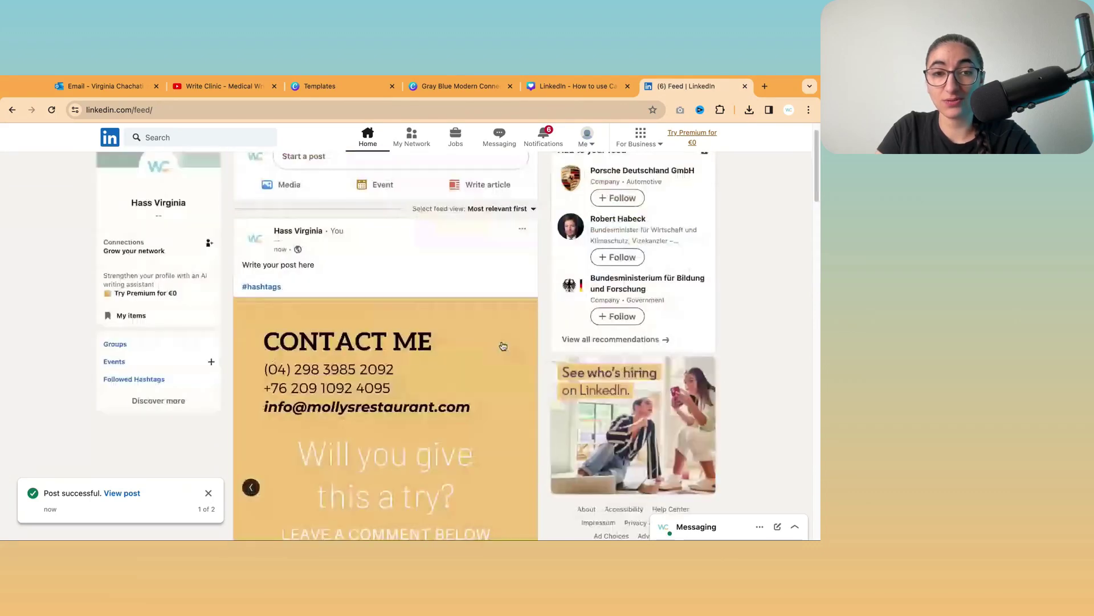
scroll(460, 349, down, 2)
scroll(460, 345, up, 4)
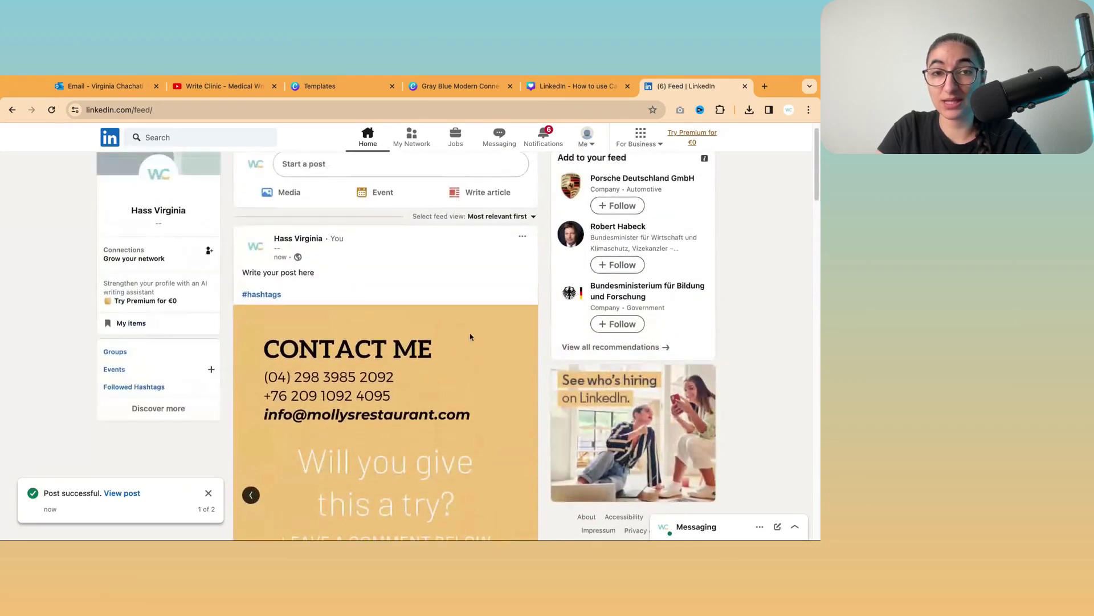
- Delete the newly published post and confirm the deletion
click(522, 242)
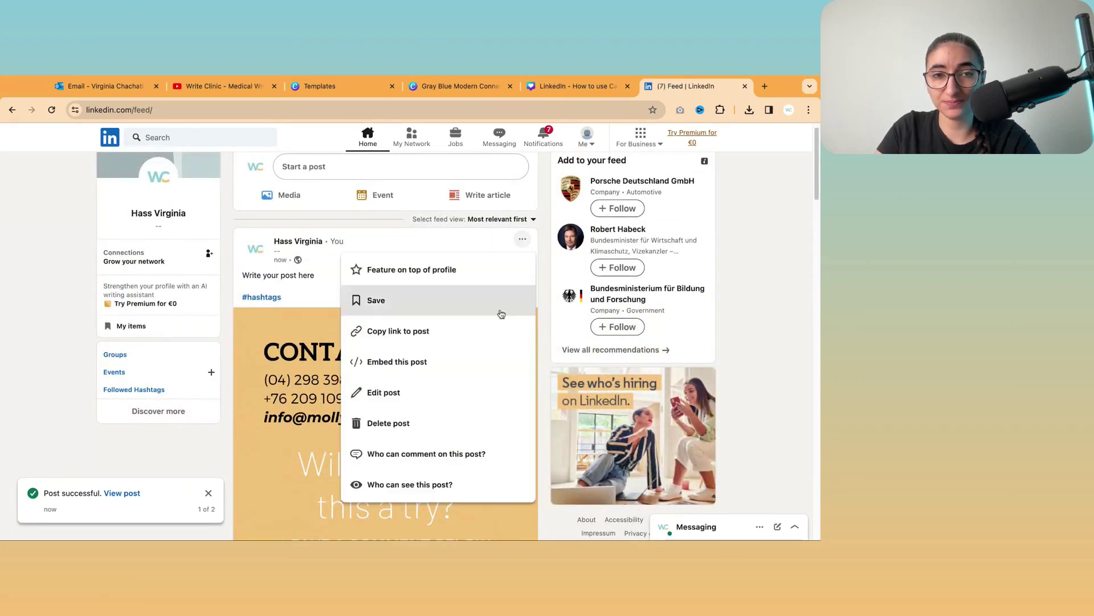
click(491, 420)
click(471, 220)
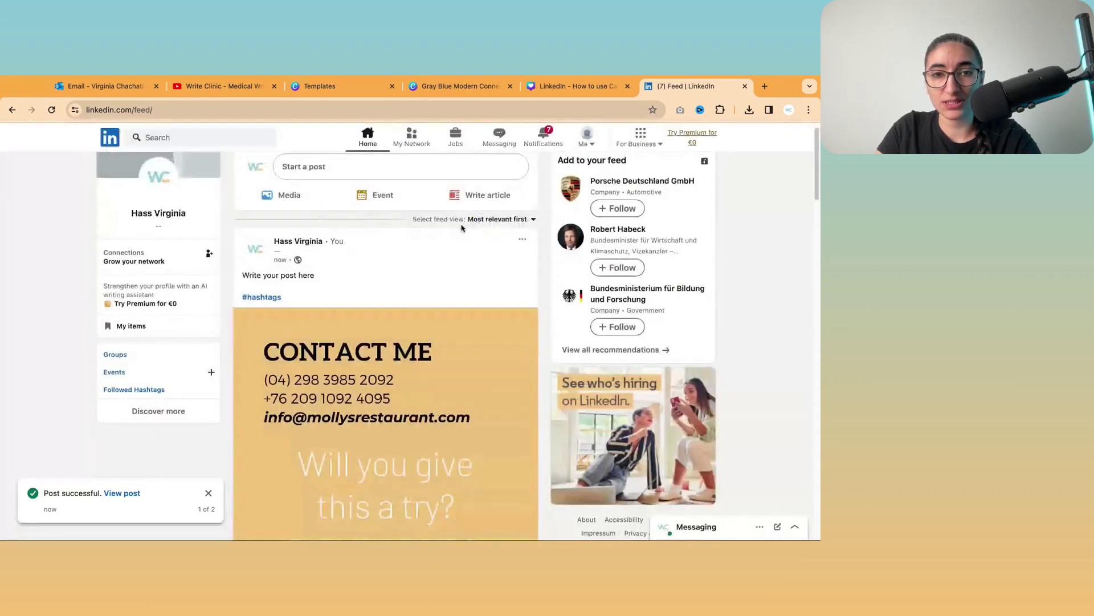
- Switch from LinkedIn back to the Gray Blue Modern carousel design in Canva
click(520, 86)
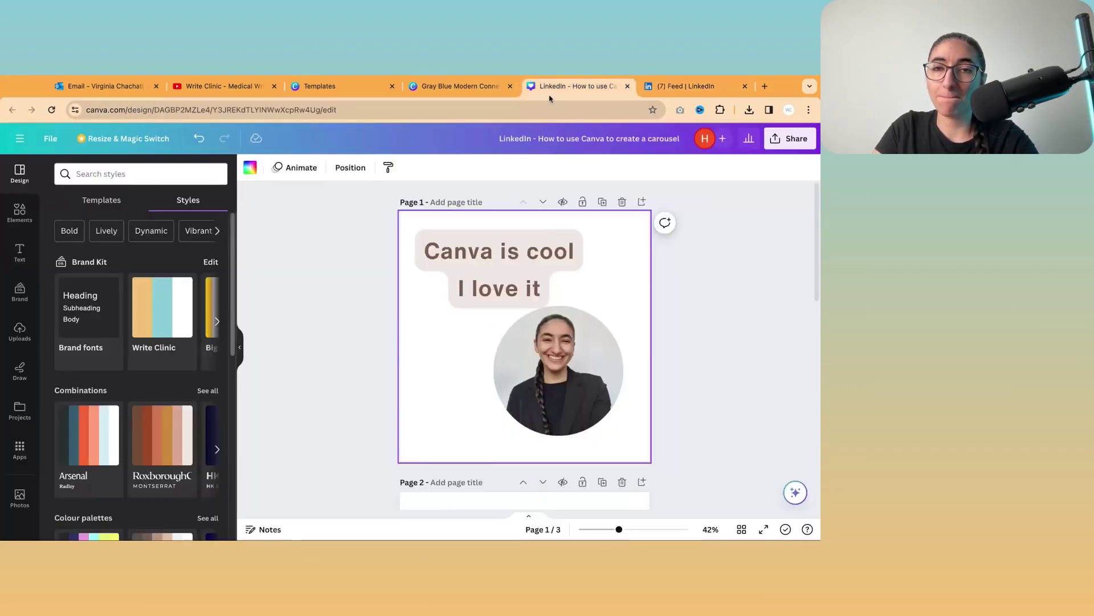
click(461, 86)
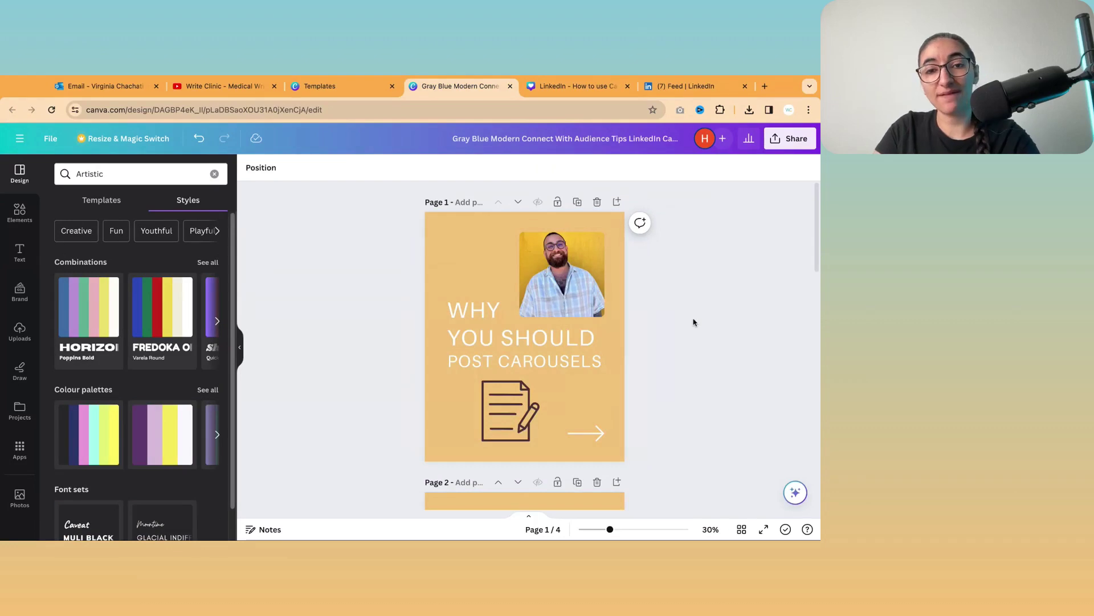